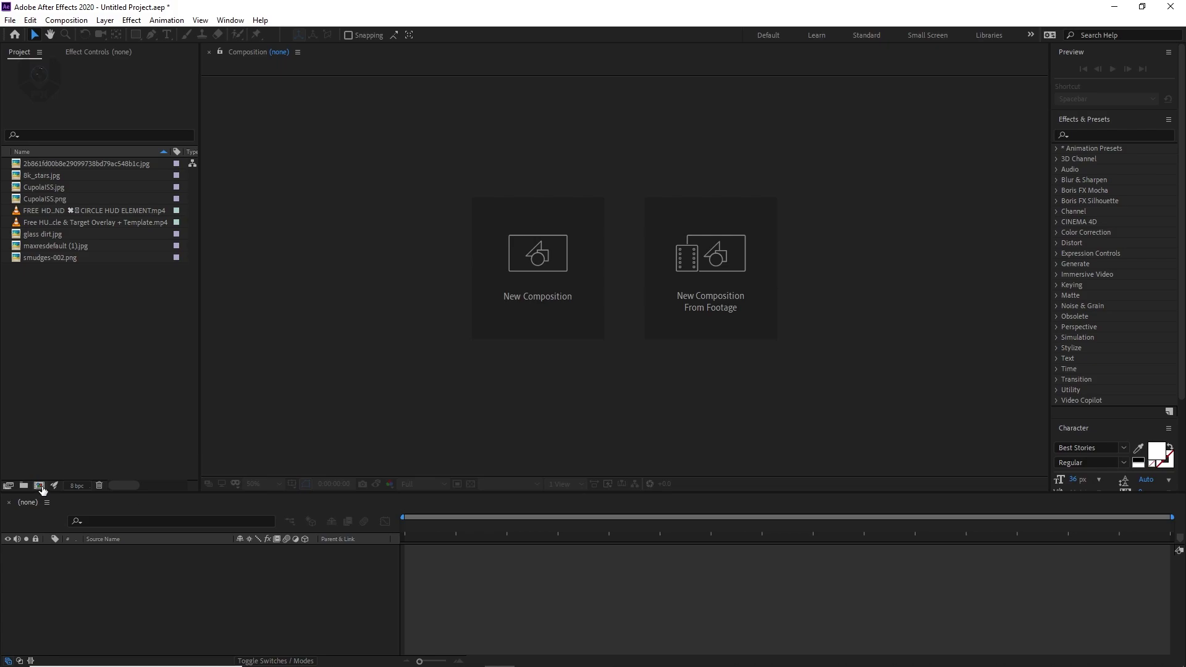
- Create a composition named space with the HDTV 1080 29.97 preset, a 10-second duration and a black background
left_click(40, 487)
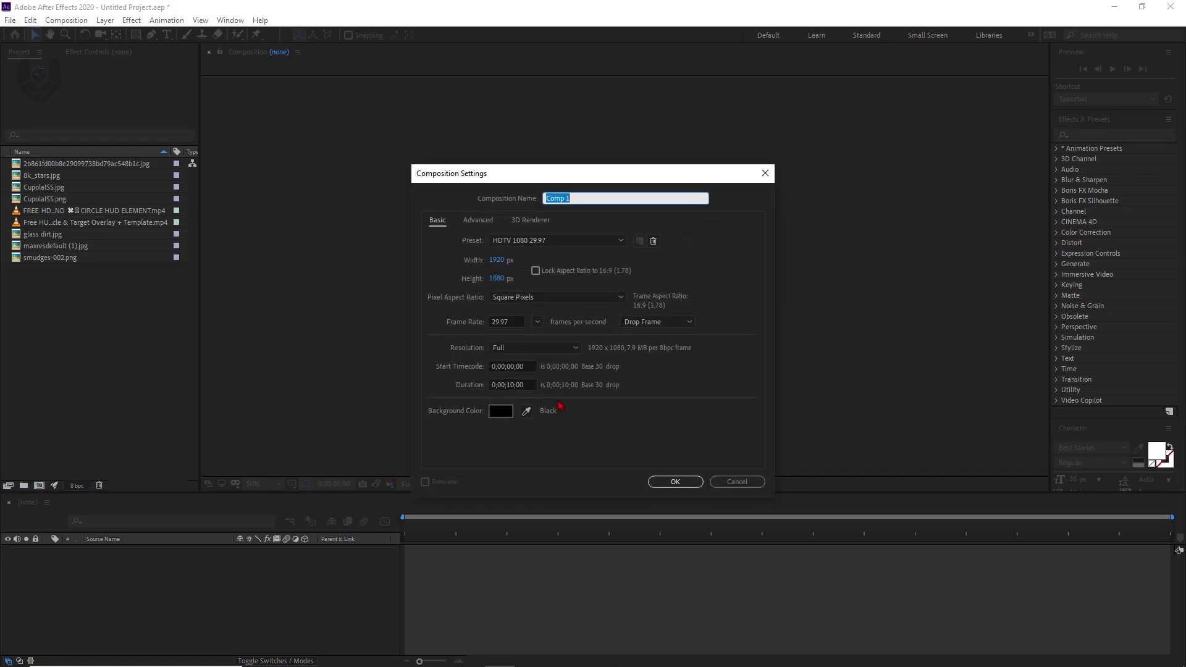
type("space")
left_click(511, 385)
left_click(544, 443)
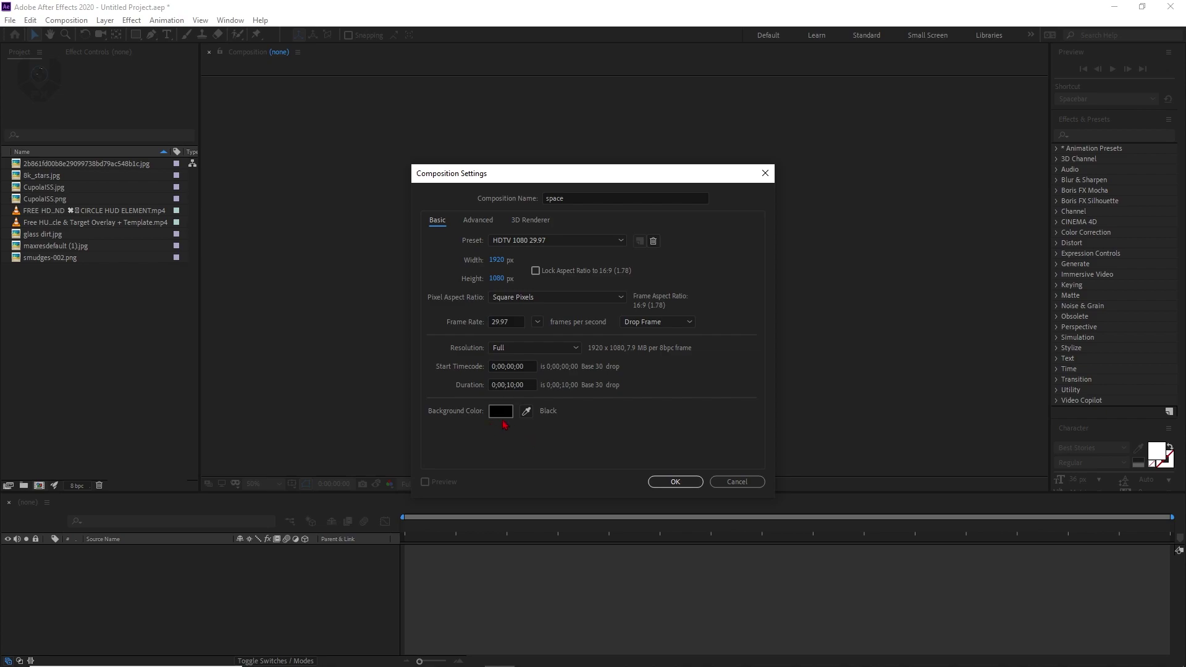
left_click(676, 481)
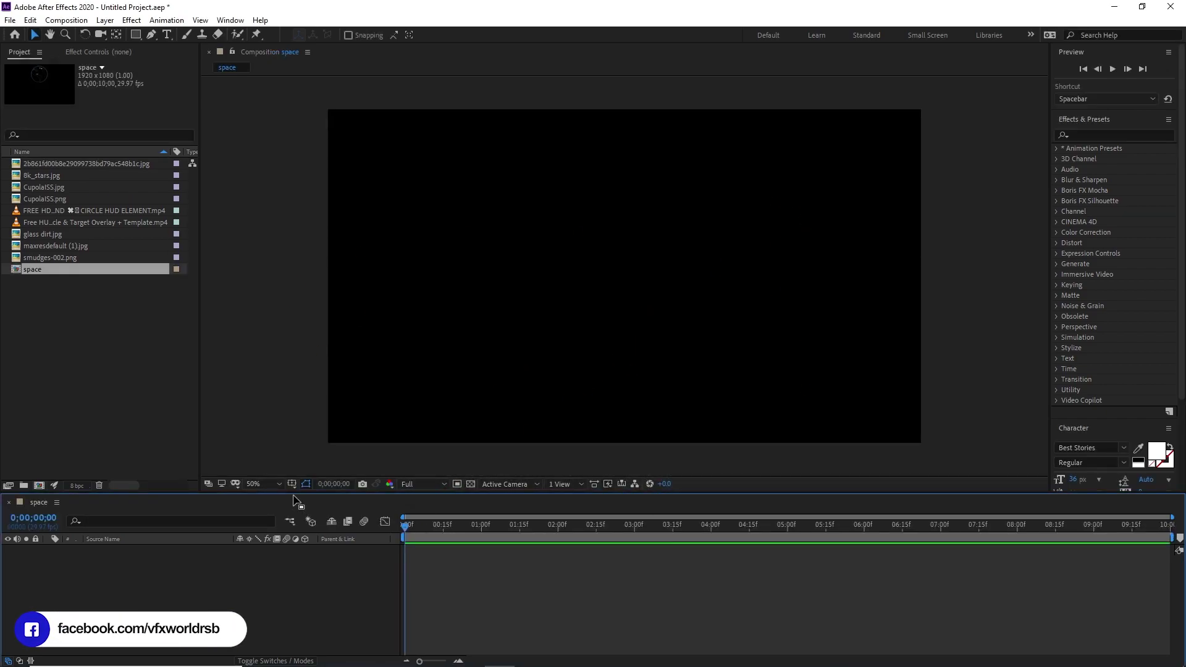
left_click(256, 485)
left_click(270, 270)
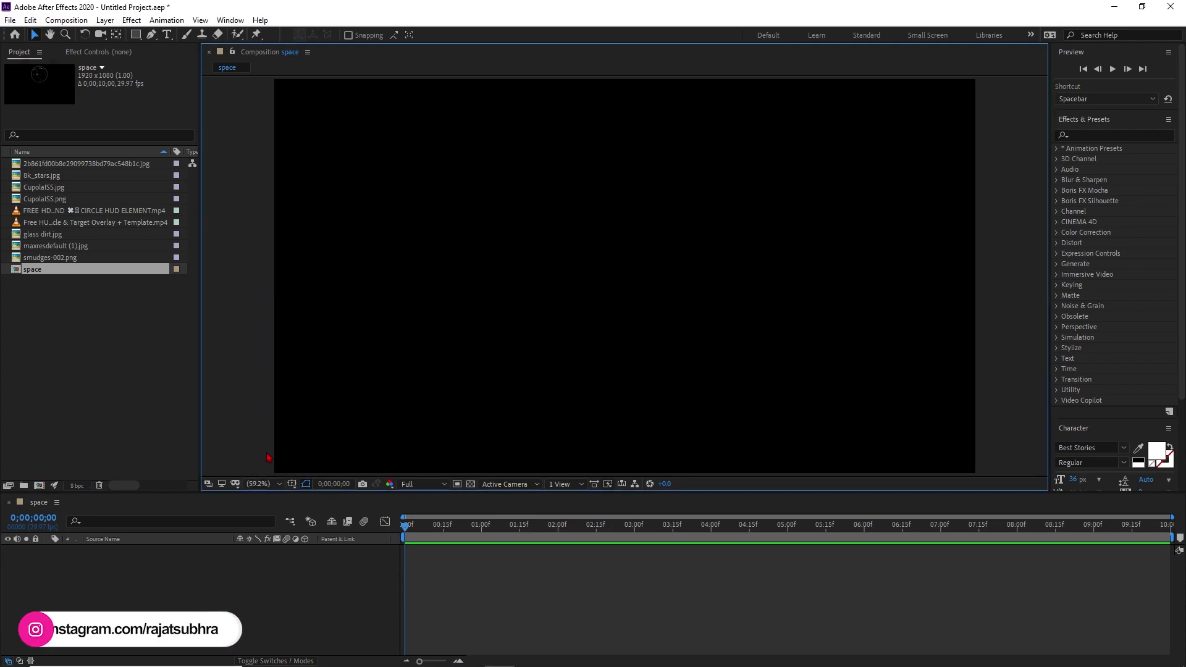
- Preview the 8k_stars.jpg footage and add it as a layer to the space composition
double_click(73, 175)
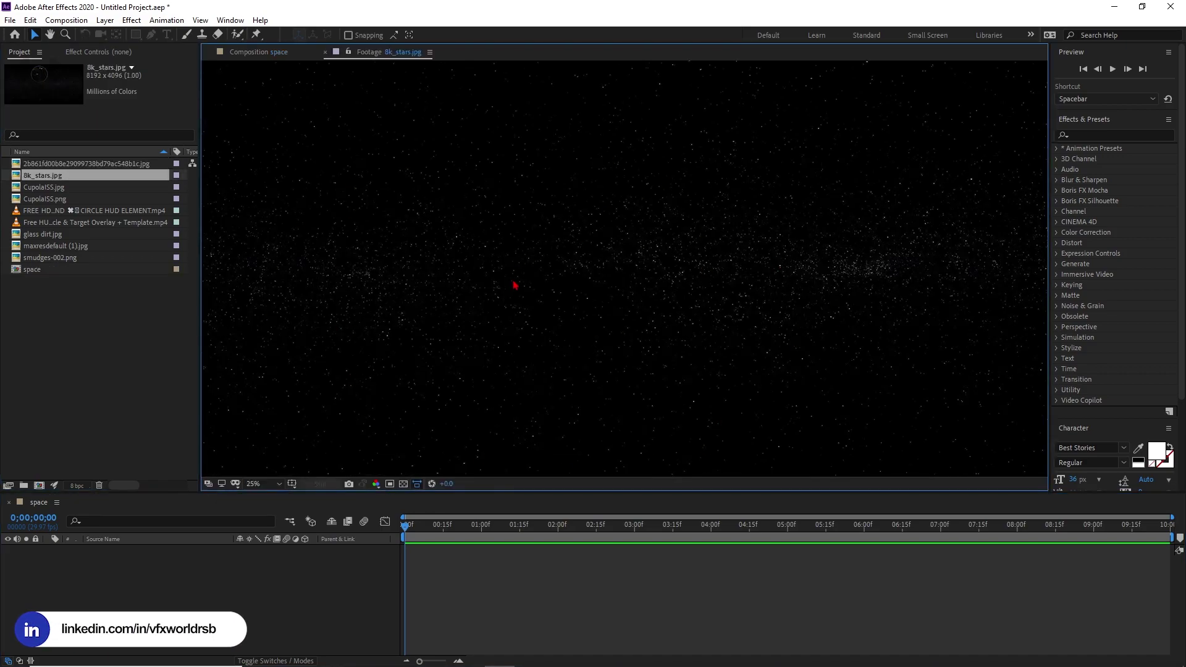
scroll(515, 285, "down", 2)
scroll(516, 284, "up", 2)
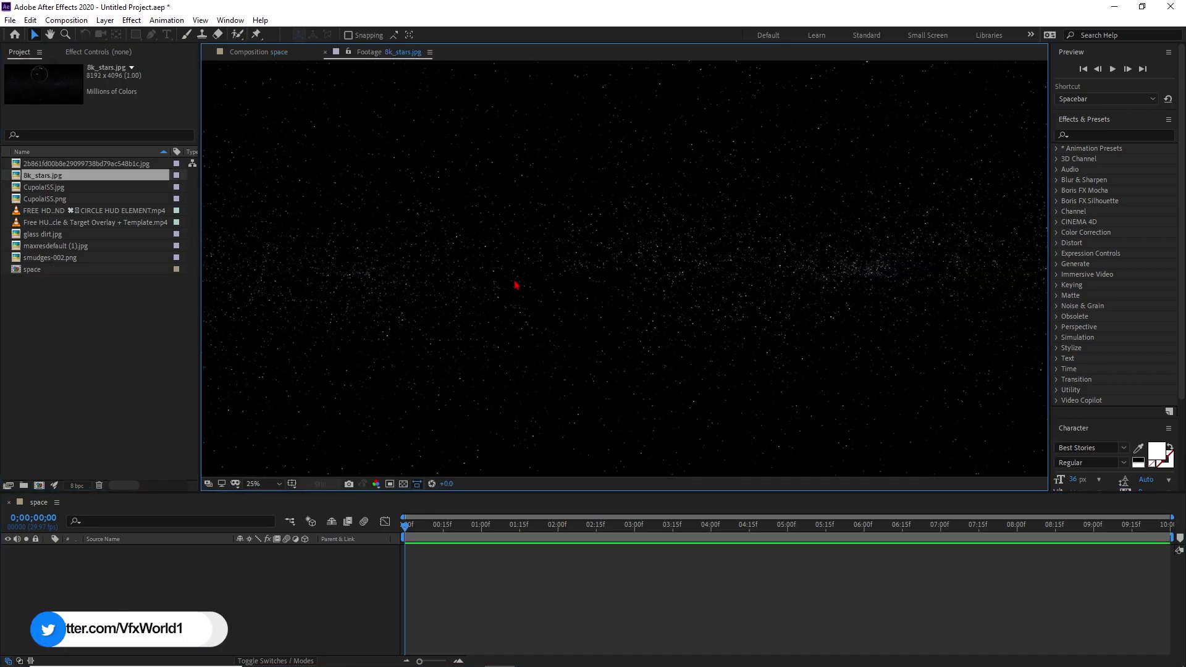
scroll(516, 285, "down", 1)
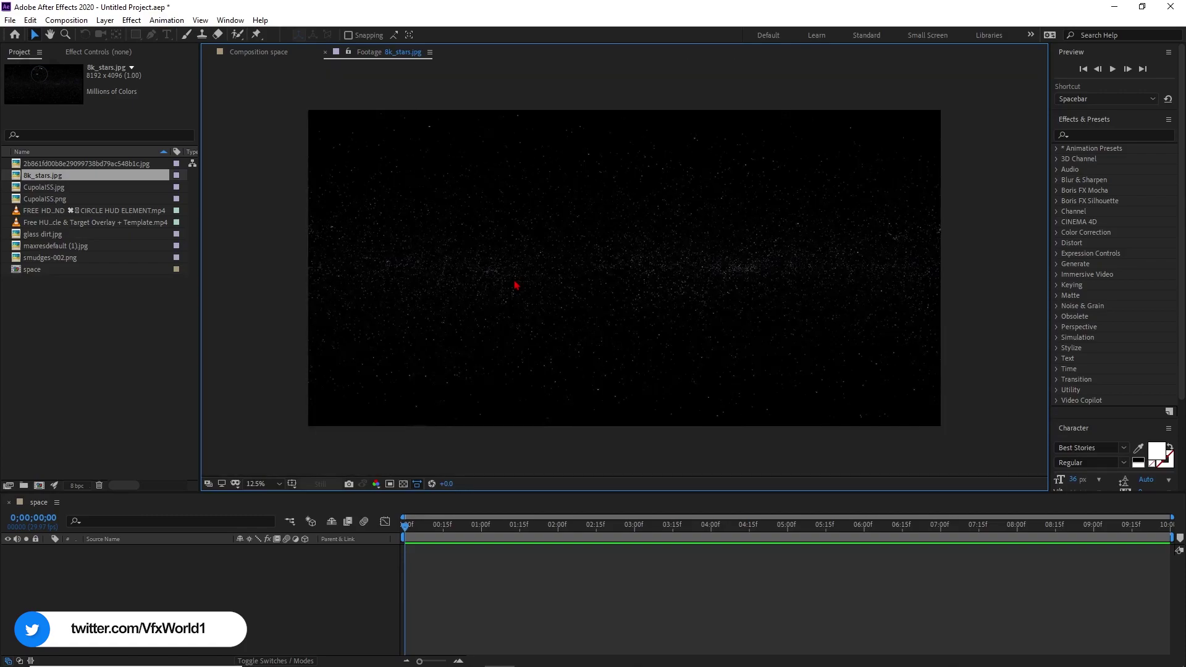
scroll(516, 285, "up", 1)
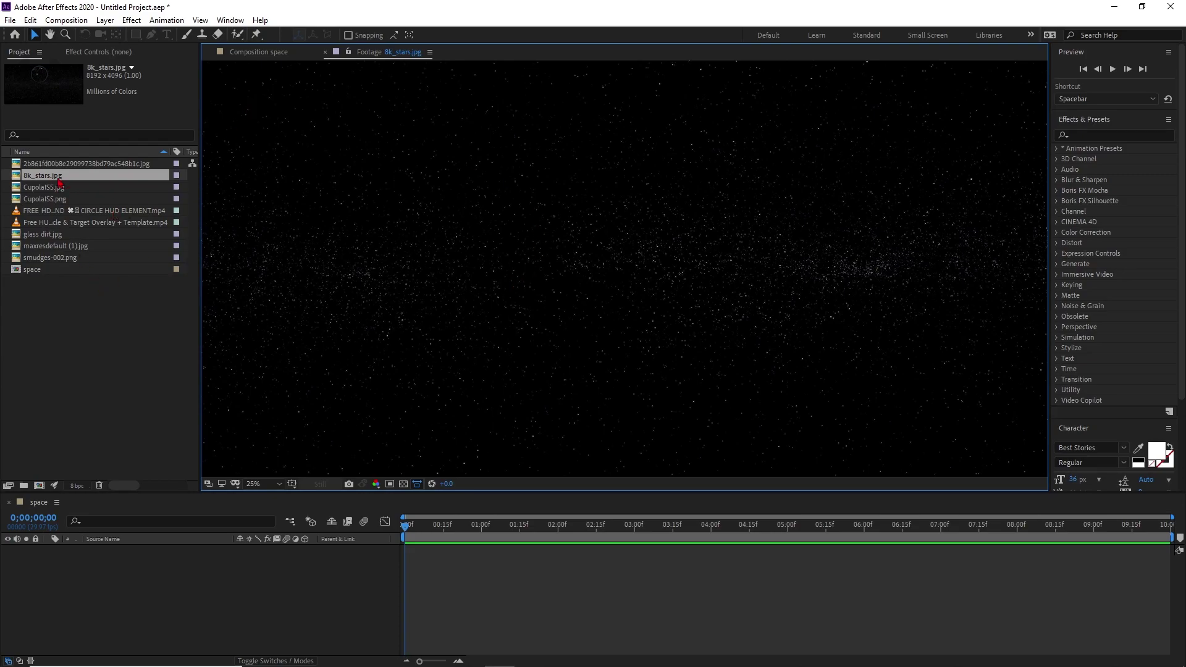
left_click_drag(66, 181, 119, 573)
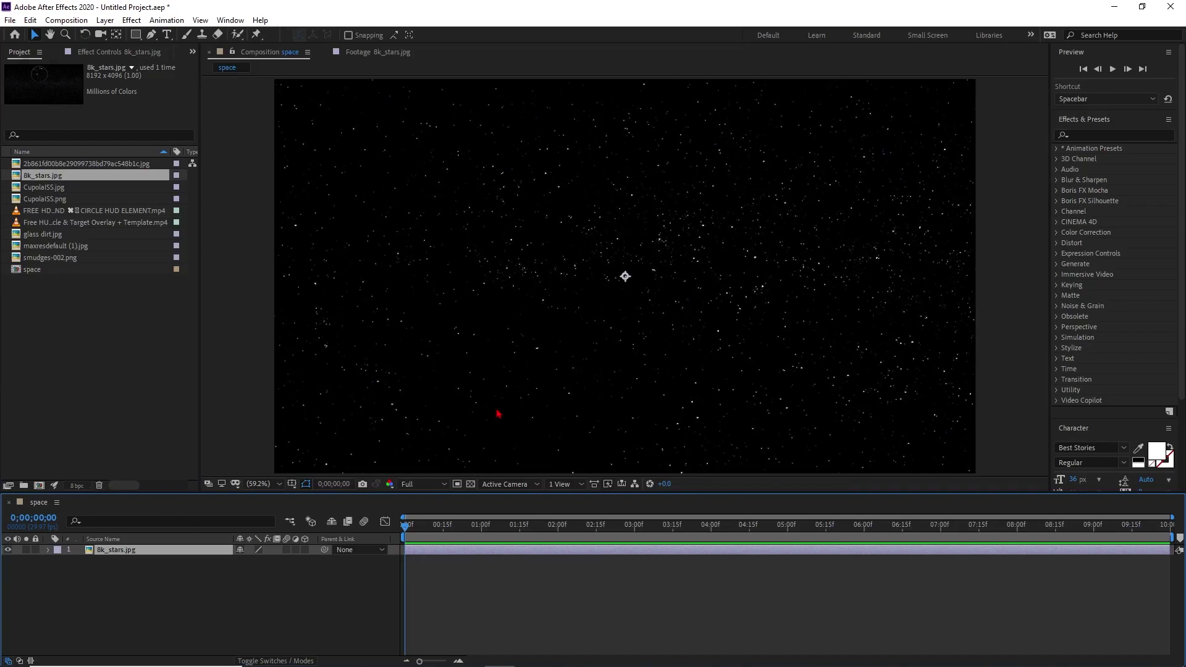
- Add a two-node camera with the 35mm preset to the composition and name it render cam
left_click(155, 598)
right_click(154, 599)
mouse_move(202, 458)
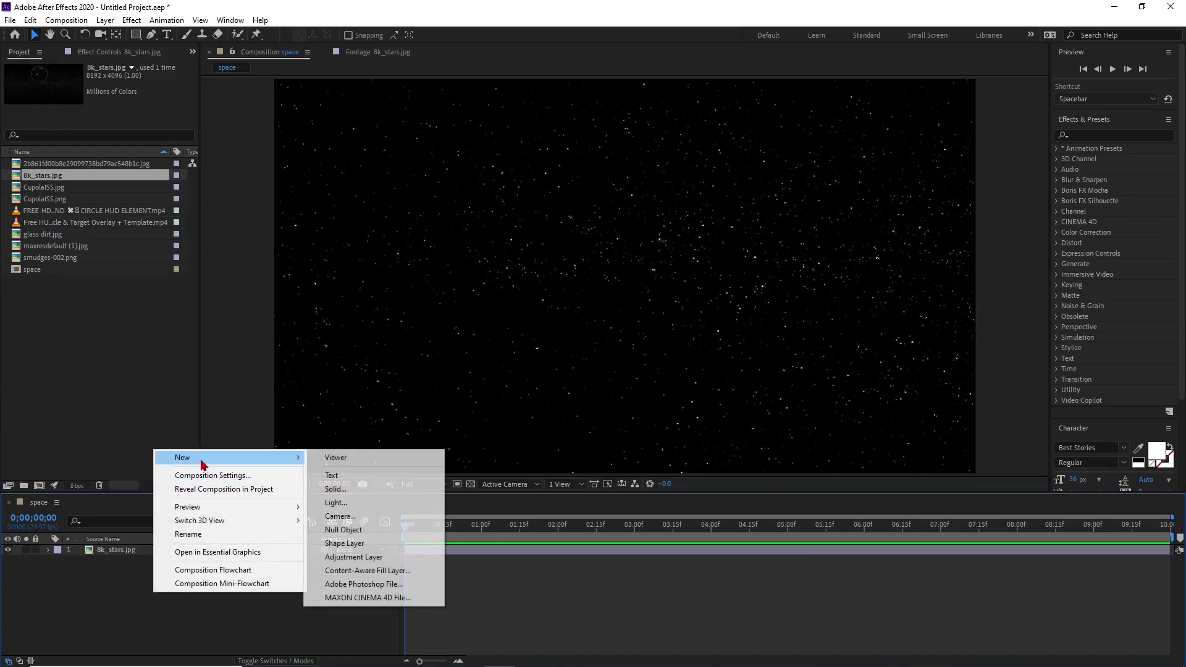
left_click(343, 519)
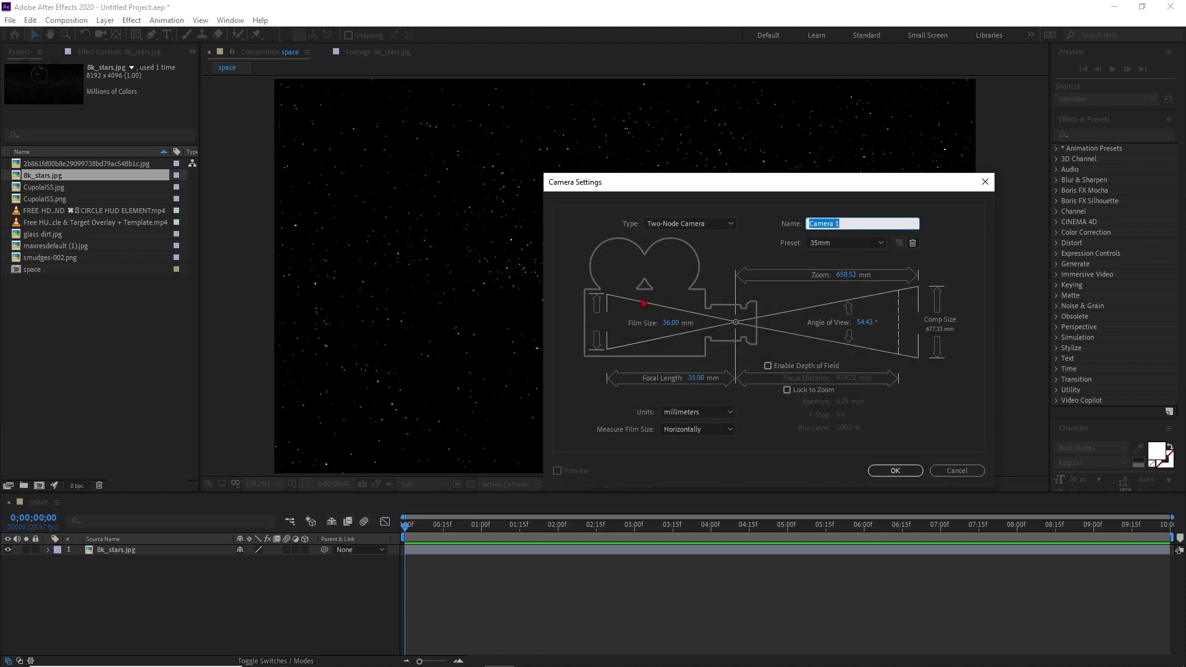
type("render cam")
left_click(904, 472)
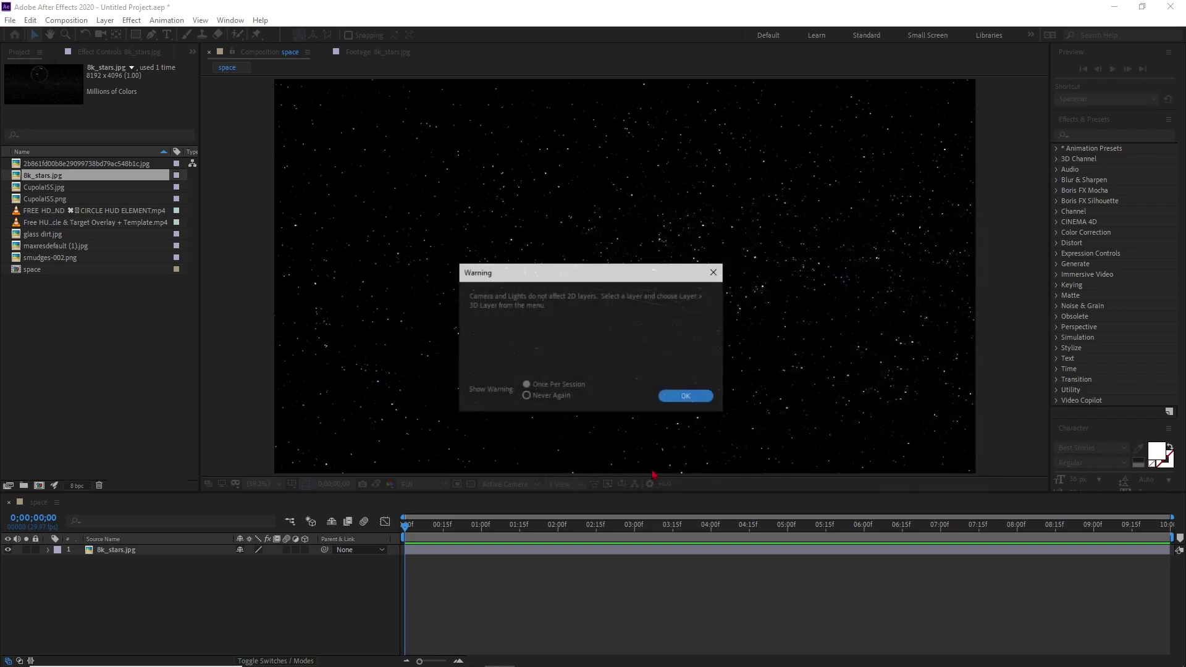
left_click(687, 396)
- Add a null object to the composition and parent the render cam layer to it
right_click(242, 615)
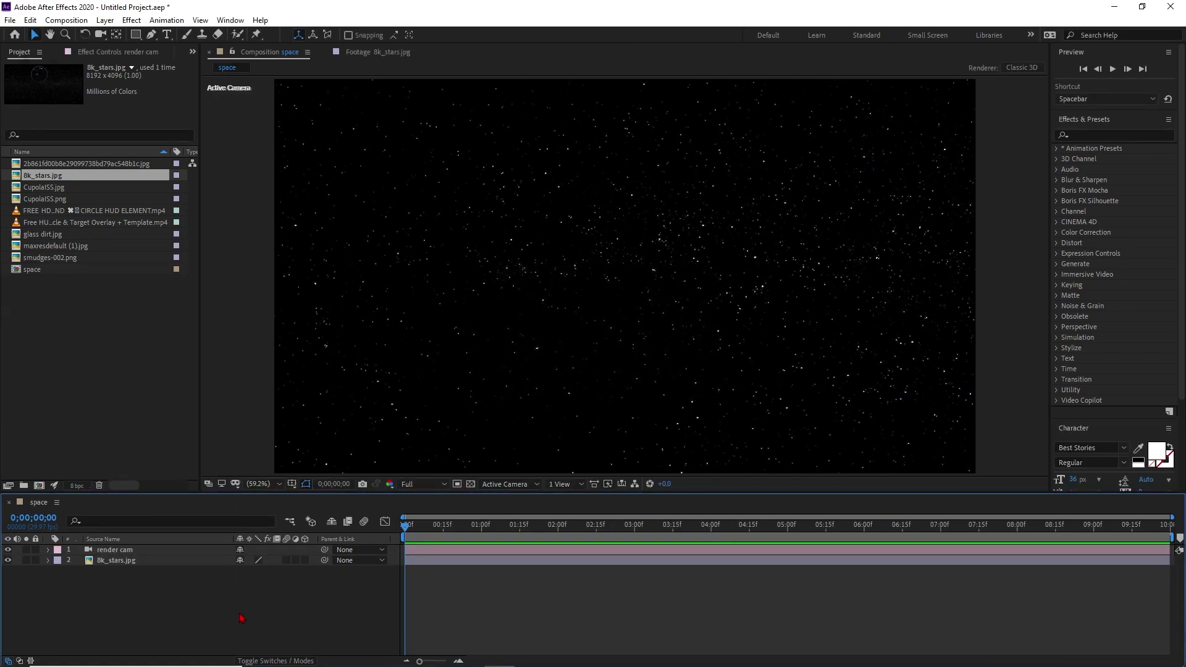
mouse_move(285, 478)
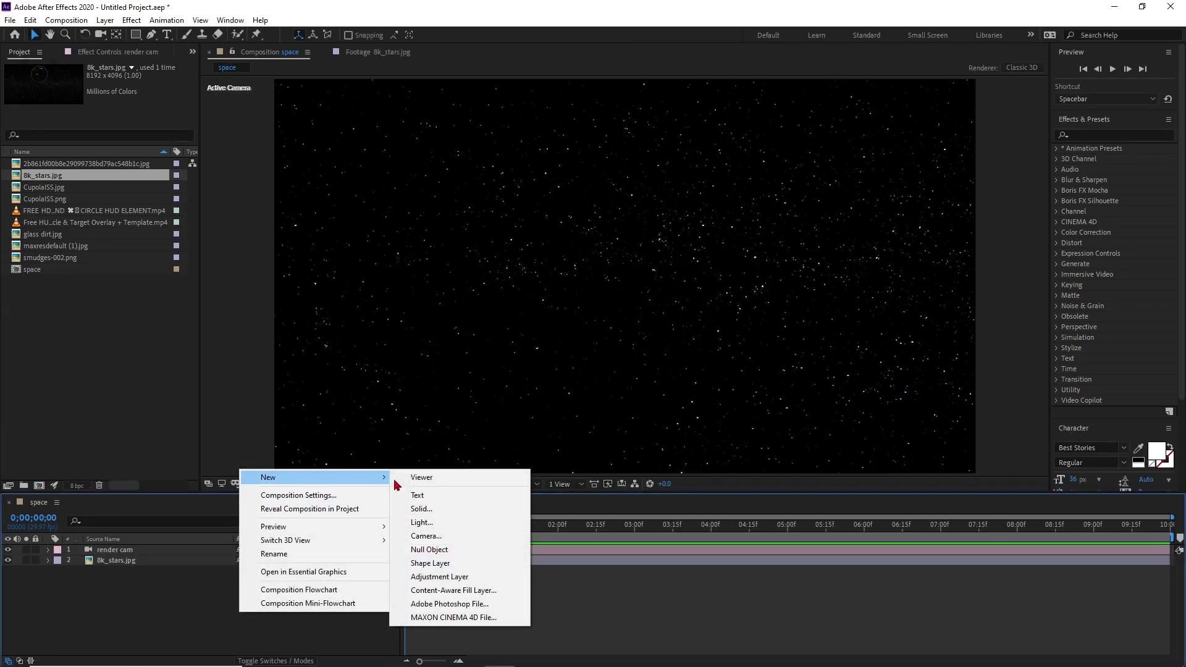
left_click(432, 549)
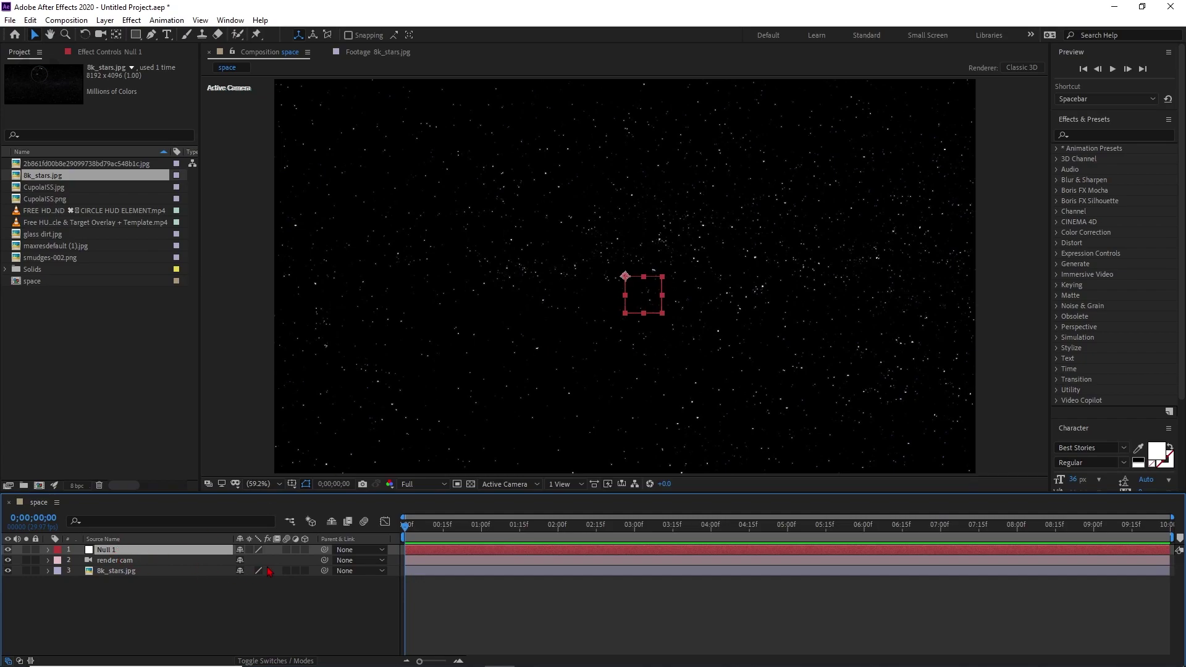
left_click_drag(322, 565, 148, 553)
left_click(203, 552)
left_click(162, 593)
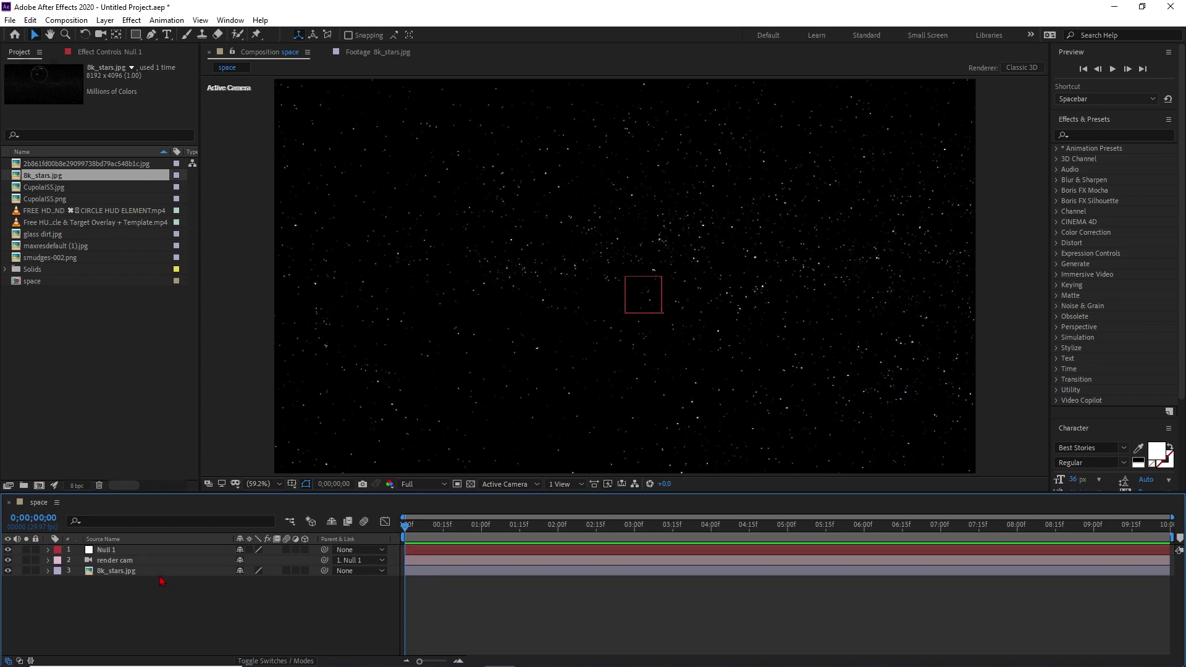
- Make the 8k_stars.jpg layer 3D, try a camera move in the viewer and undo that move
left_click(160, 576)
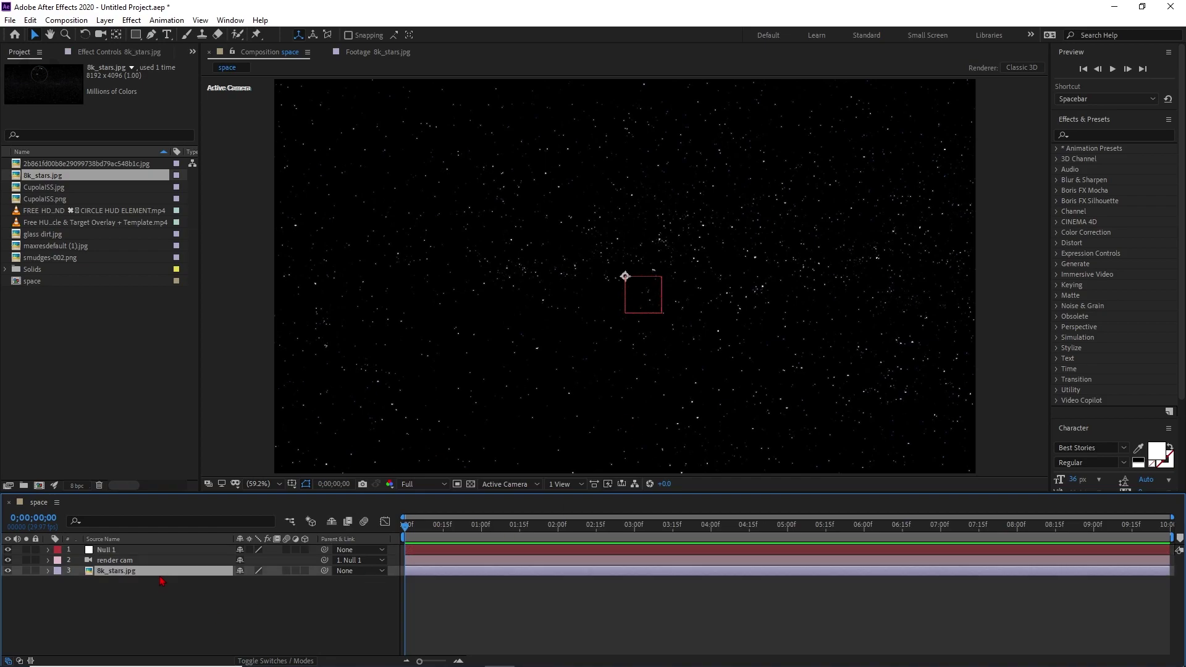
left_click(306, 571)
key("c")
left_click_drag(429, 264, 392, 270)
key("ctrl+z")
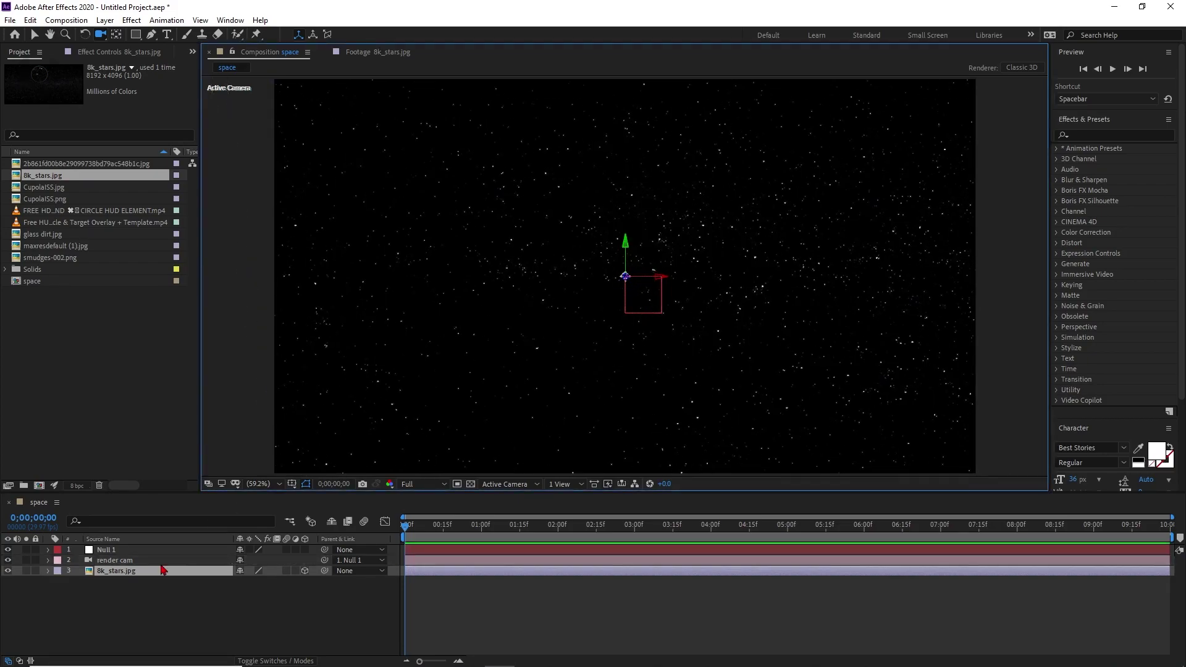
- Move the 8k_stars.jpg layer above the null object and the camera in the layer stack
left_click(111, 611)
mouse_move(119, 571)
left_mouse_down()
mouse_move(126, 549)
mouse_move(131, 565)
left_mouse_up()
left_click(137, 612)
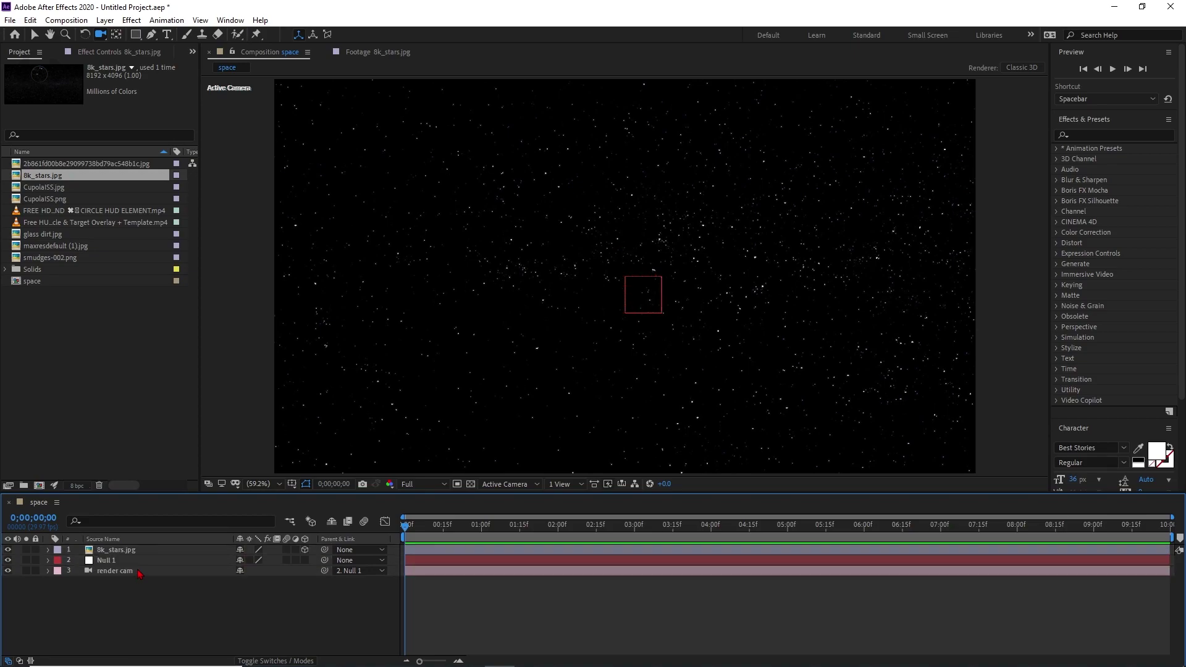
- Set the Z position of the 8k_stars.jpg layer to 25000
left_click(141, 551)
key("p")
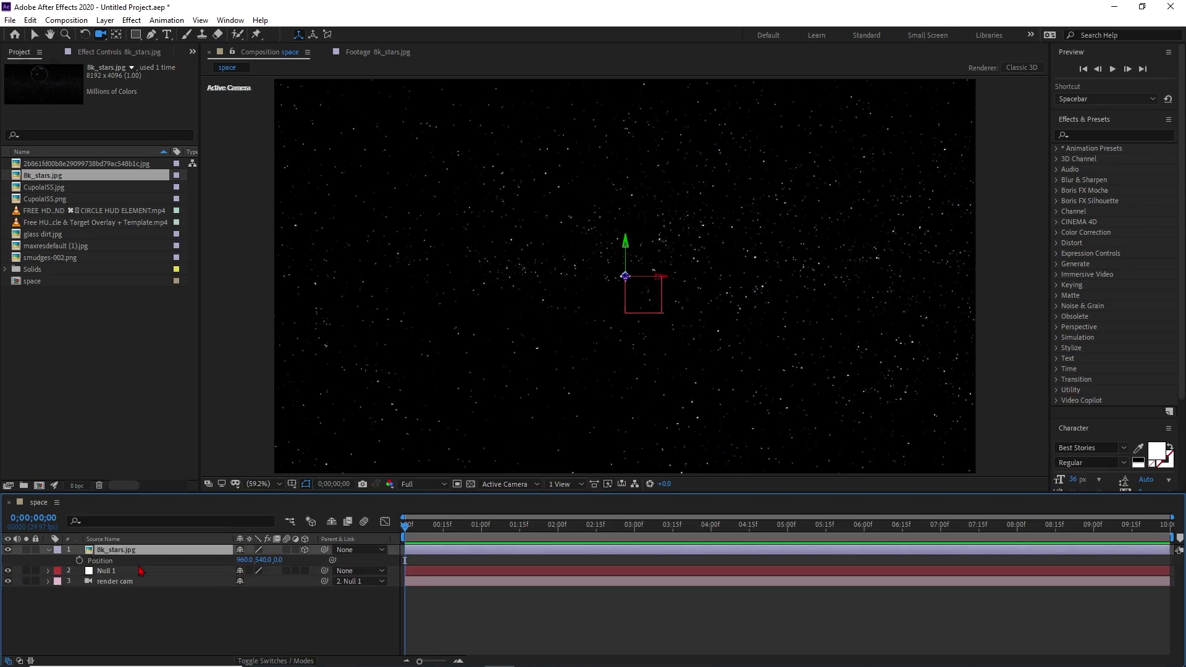
left_click(278, 560)
type("25000")
key("Return")
left_click(337, 596)
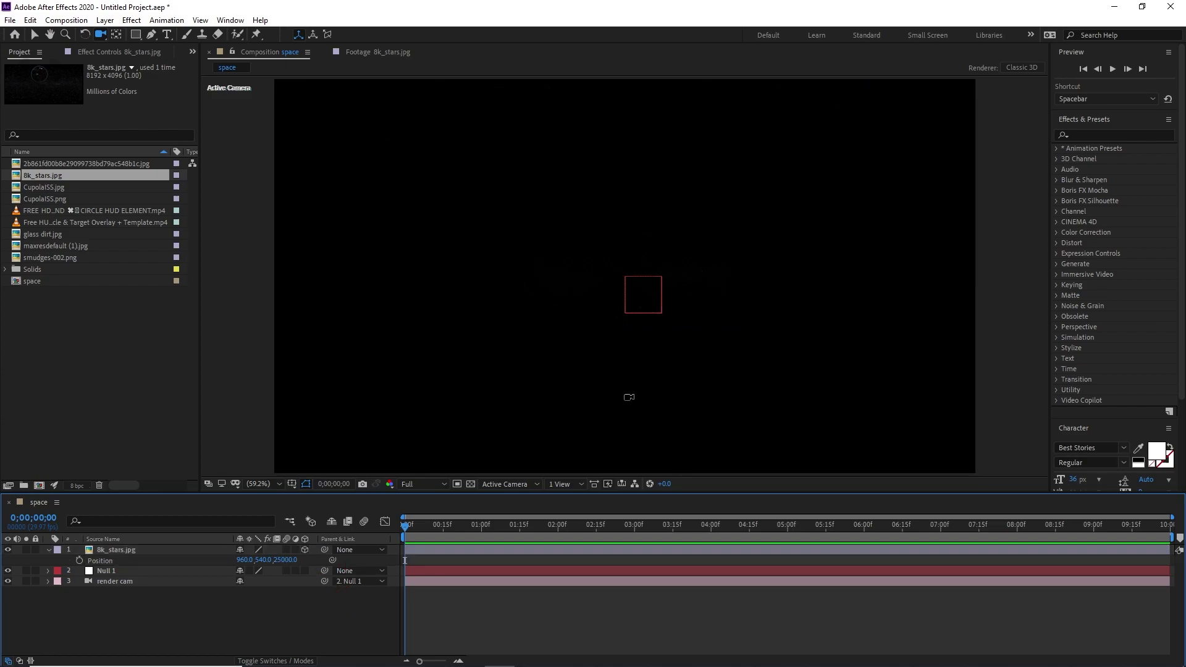
- Scale the 8k_stars.jpg layer up to 552% on all axes to cover the frame
scroll(652, 317, "up", 2)
key("period")
key("comma")
key("comma")
key("comma")
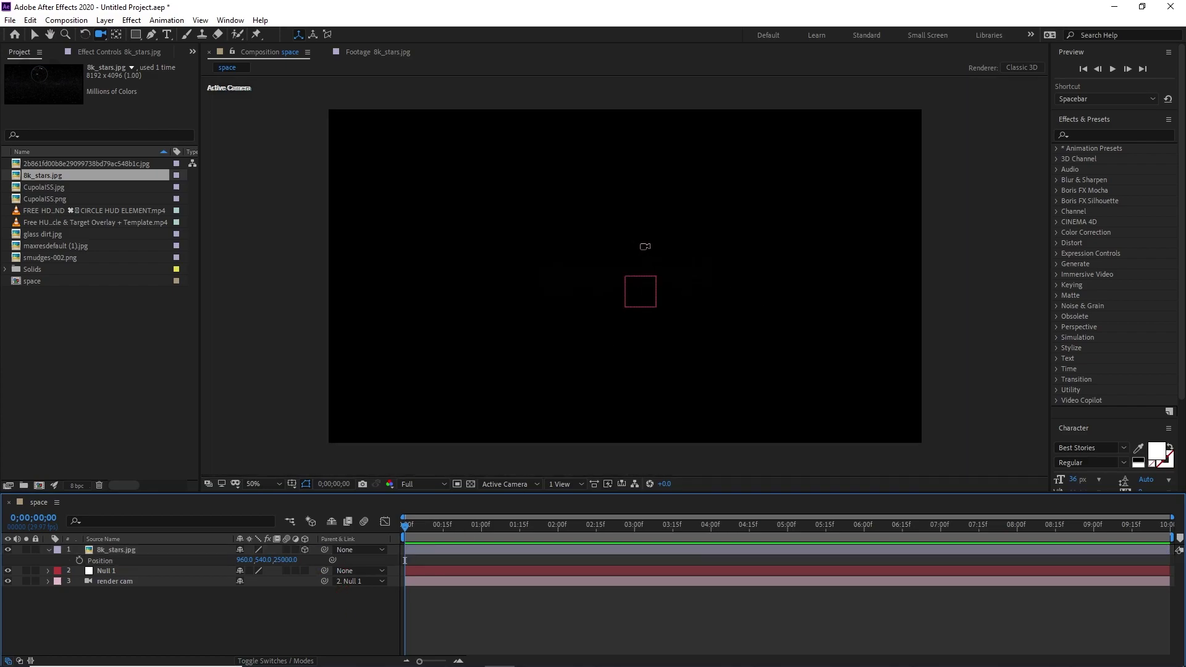
left_click(261, 485)
left_click(261, 264)
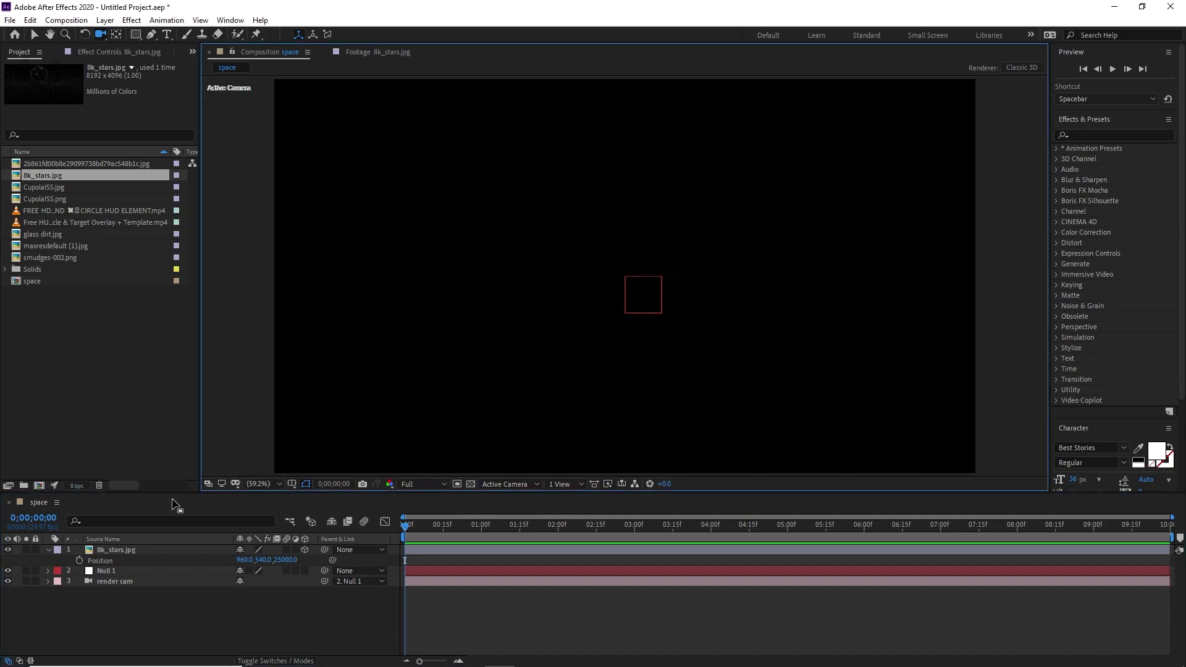
left_click(138, 554)
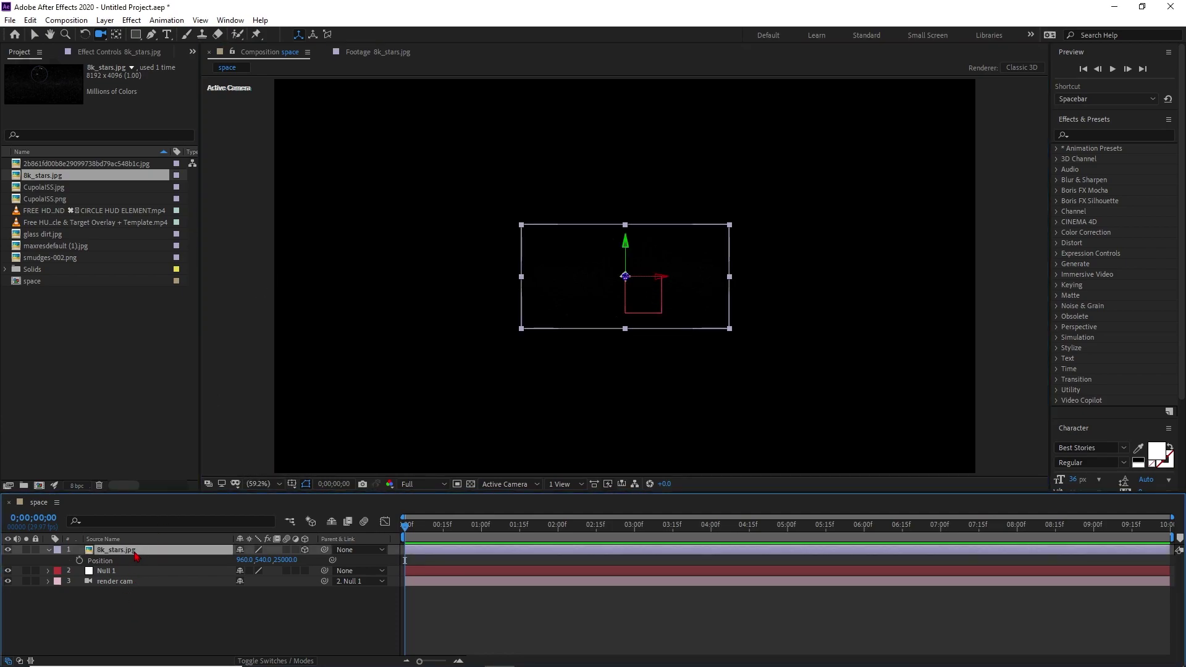
key("s")
left_click_drag(256, 561, 424, 529)
mouse_move(585, 317)
left_mouse_down()
mouse_move(599, 321)
mouse_move(582, 315)
mouse_move(599, 299)
mouse_move(611, 312)
mouse_move(587, 328)
left_mouse_up()
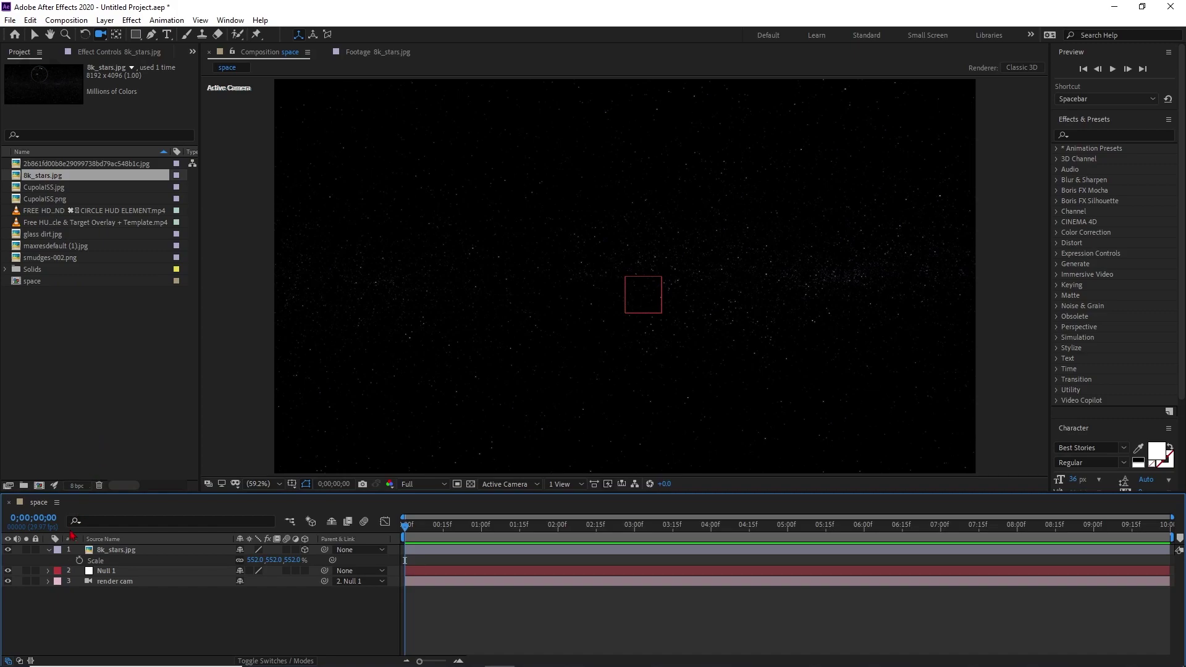
left_click(48, 550)
- Preview the planet image 2b861fd00b8e29099738bd79ac548b1c.jpg and add it to the composition above the stars layer
left_click(102, 287)
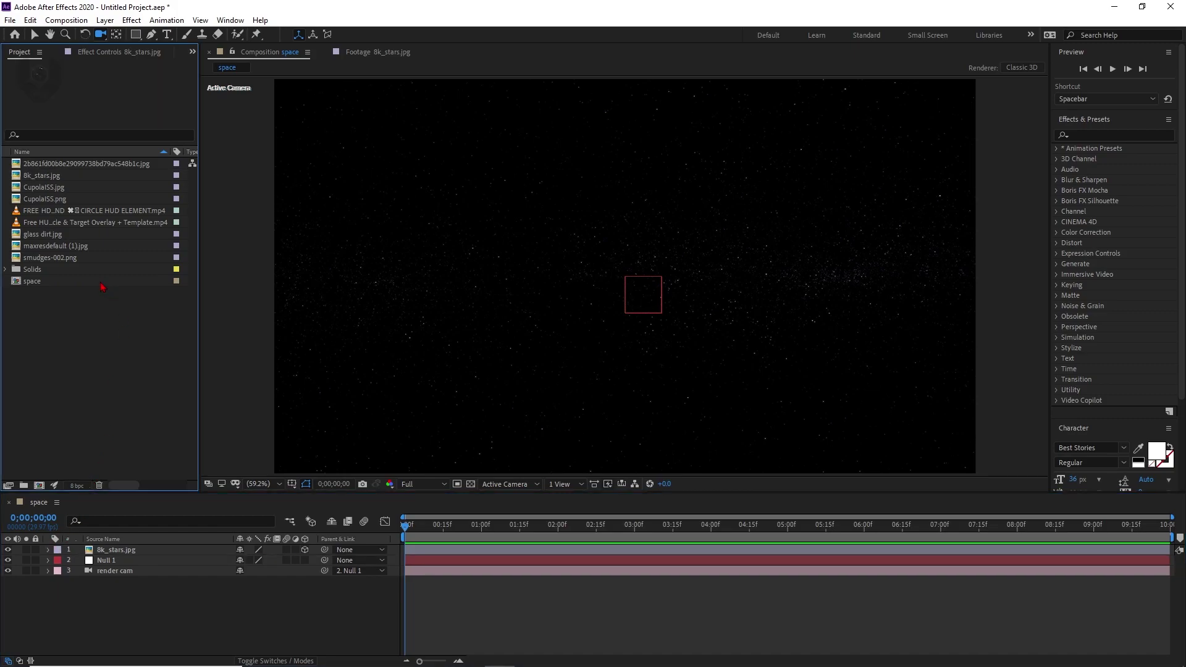
double_click(59, 164)
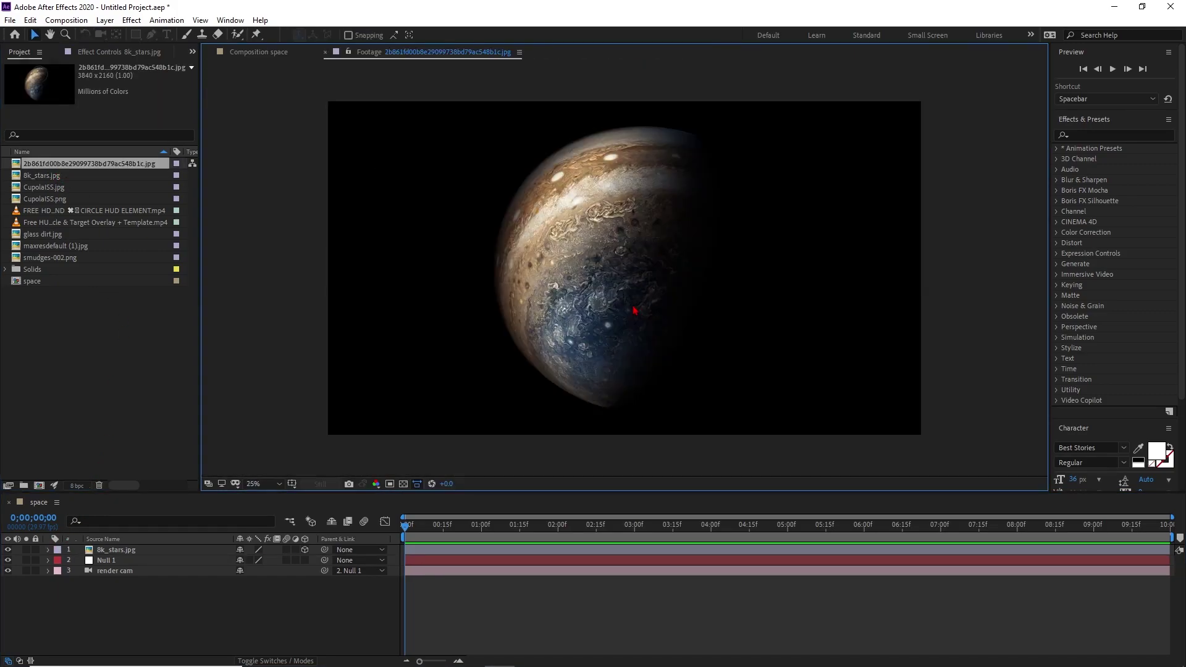
left_click(265, 483)
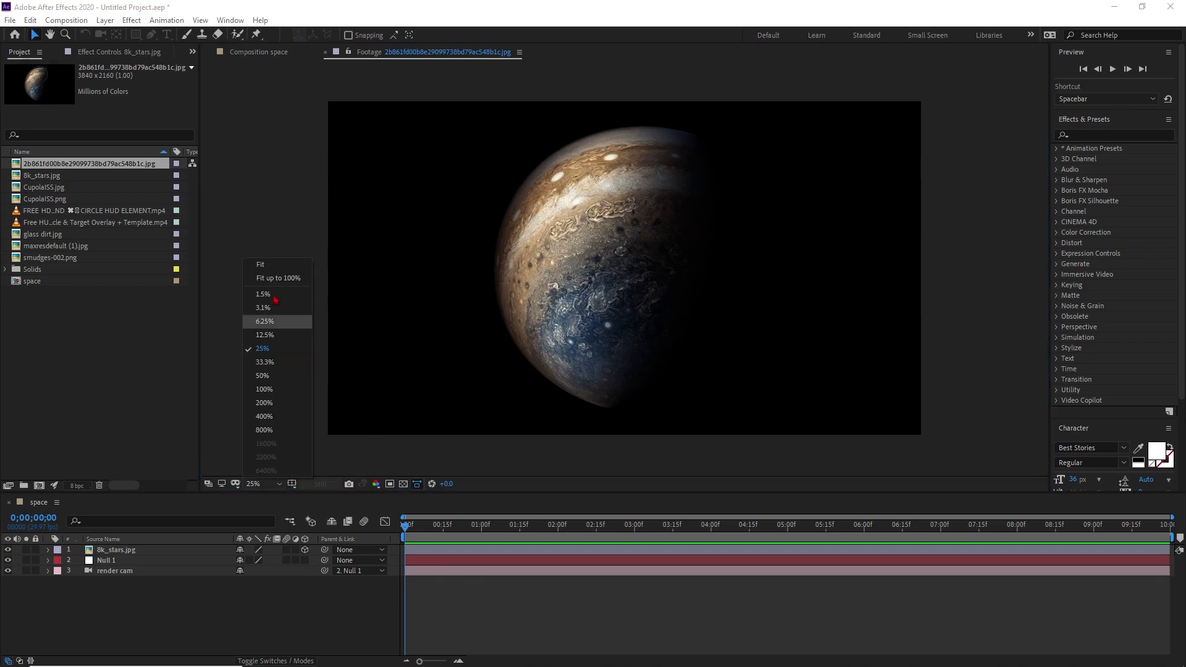
left_click(275, 266)
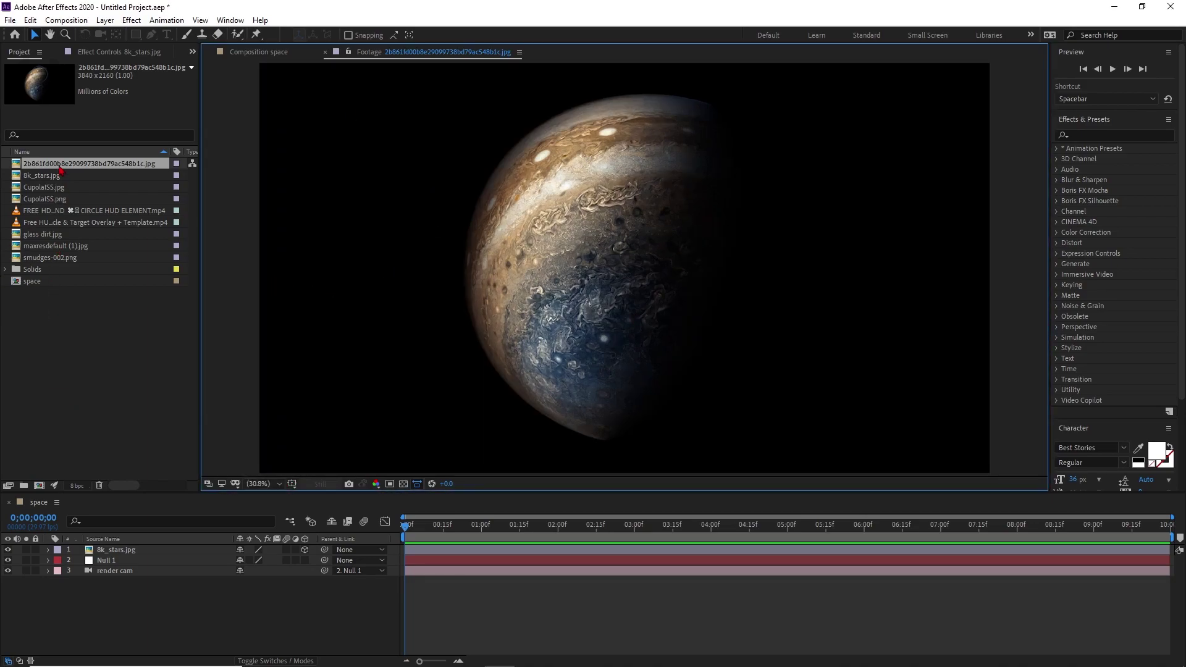
left_click_drag(59, 166, 141, 550)
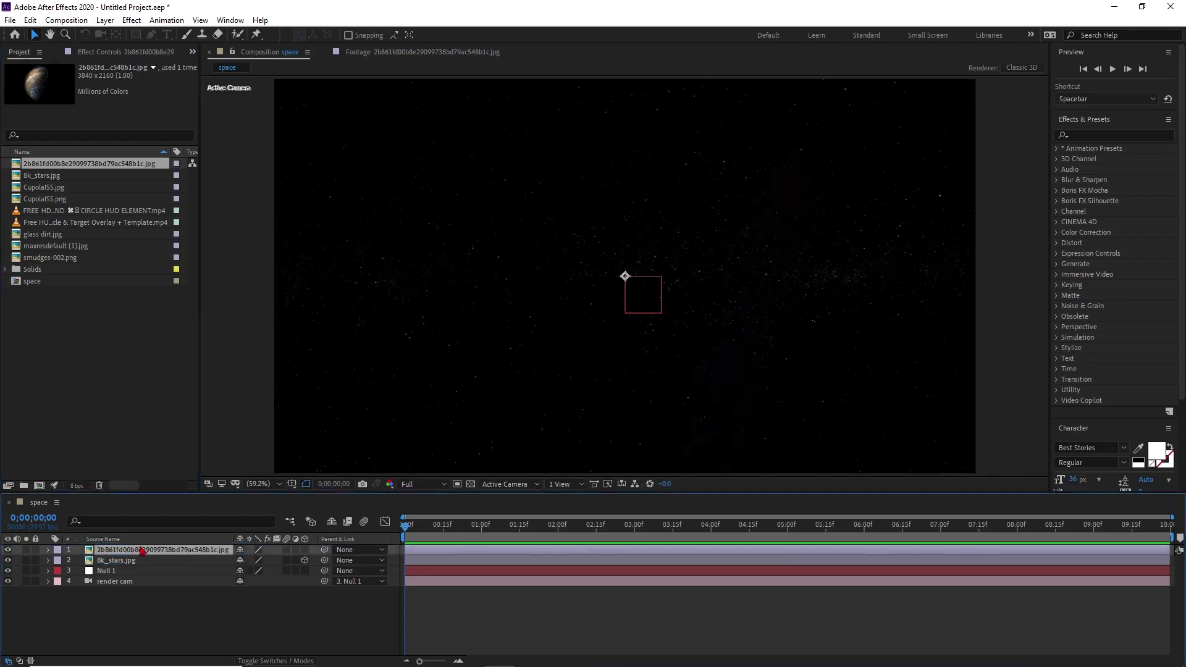
scroll(403, 277, "down", 1)
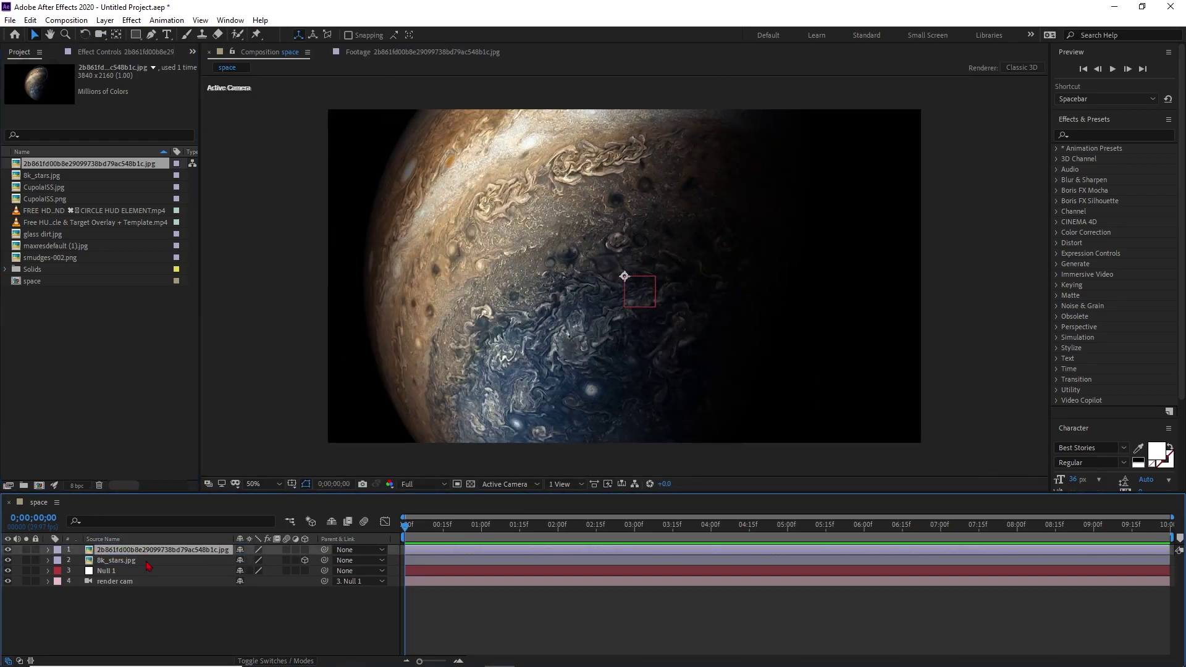
- Scale the planet image layer down to 52%
key("s")
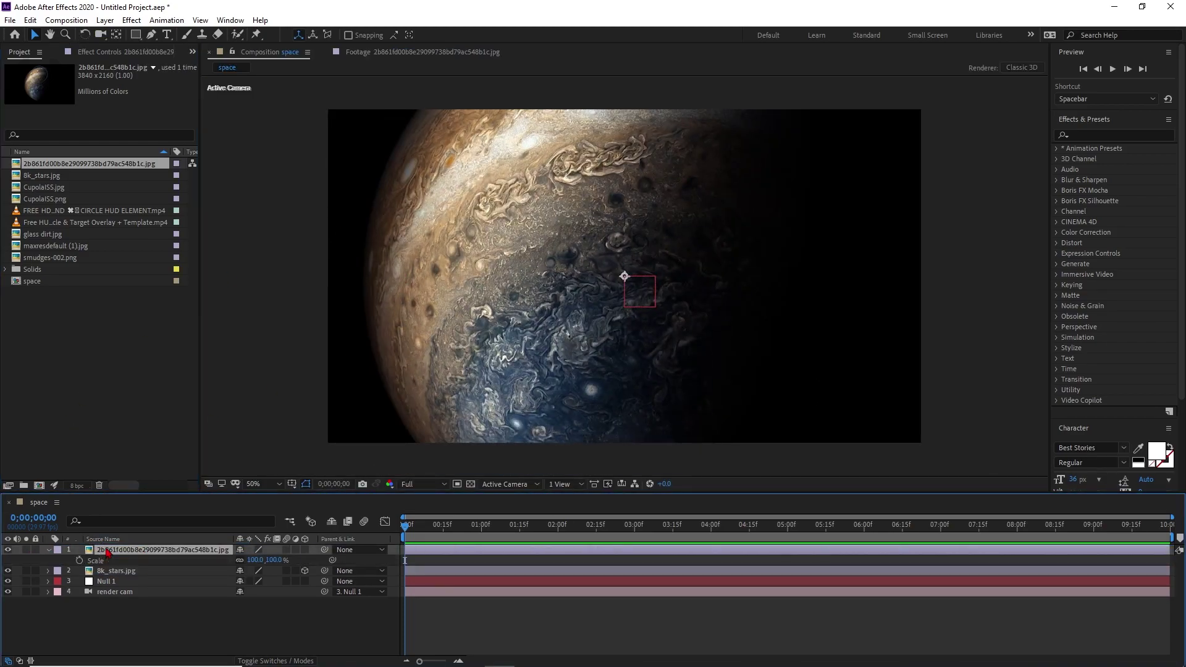
left_click_drag(253, 560, 223, 560)
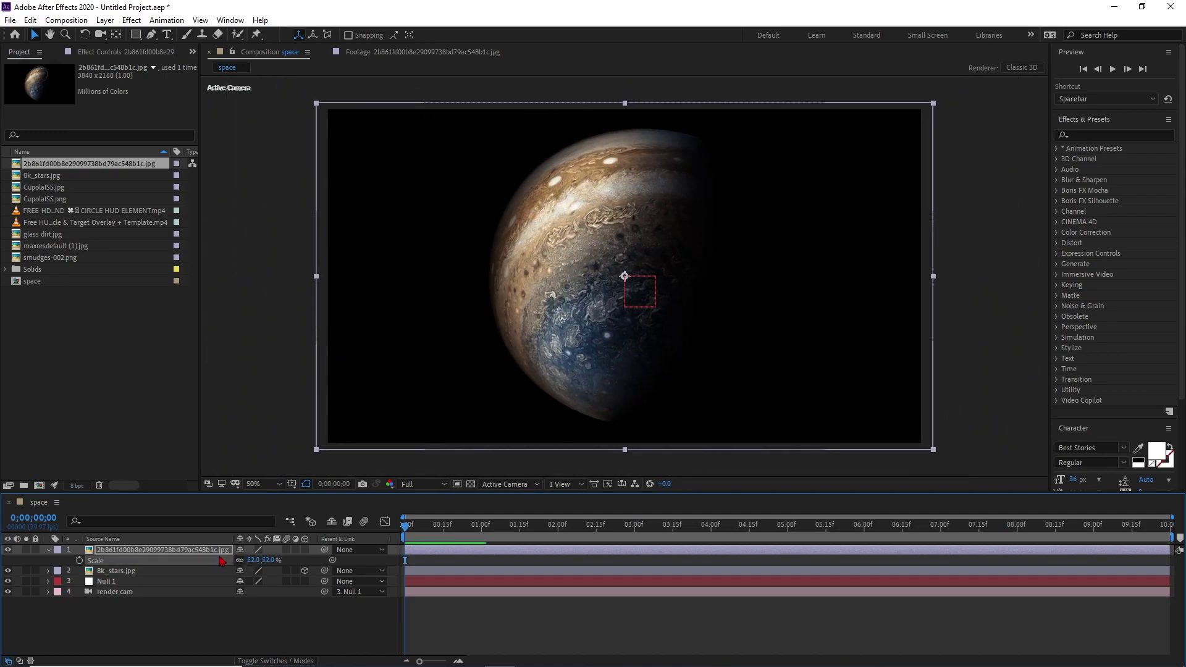
left_click(155, 628)
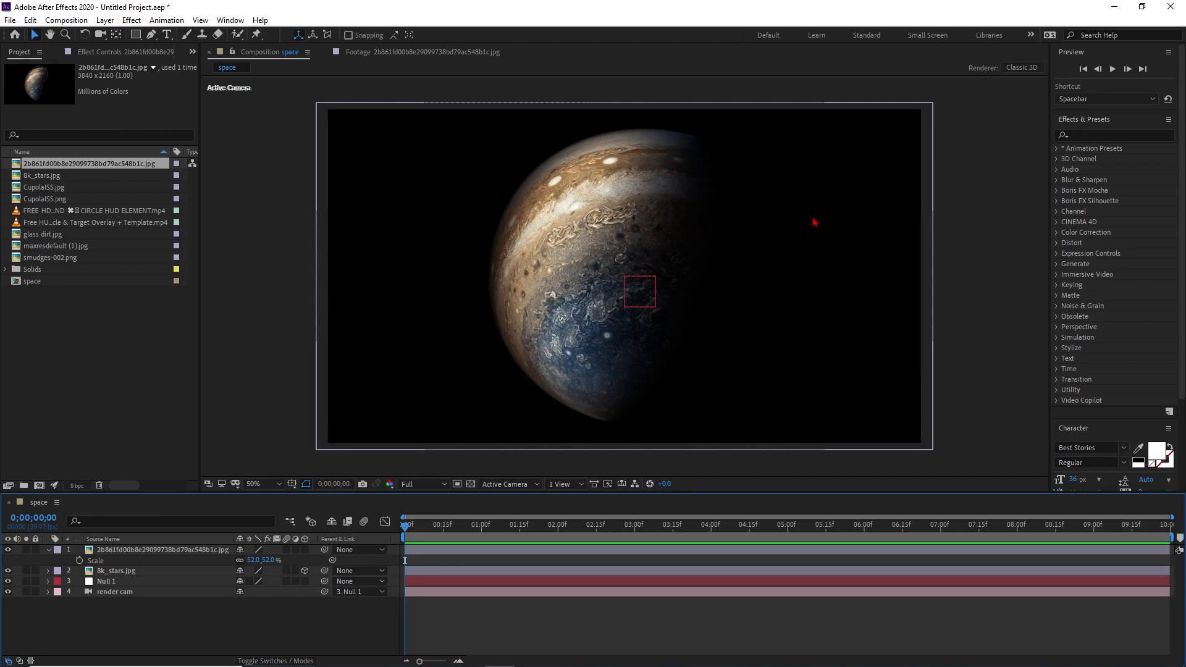
- Draw a circular mask outward from the planet layer's centre so that it surrounds the planet
mouse_move(135, 34)
left_mouse_down()
mouse_move(160, 41)
mouse_move(166, 71)
mouse_move(207, 68)
left_mouse_up()
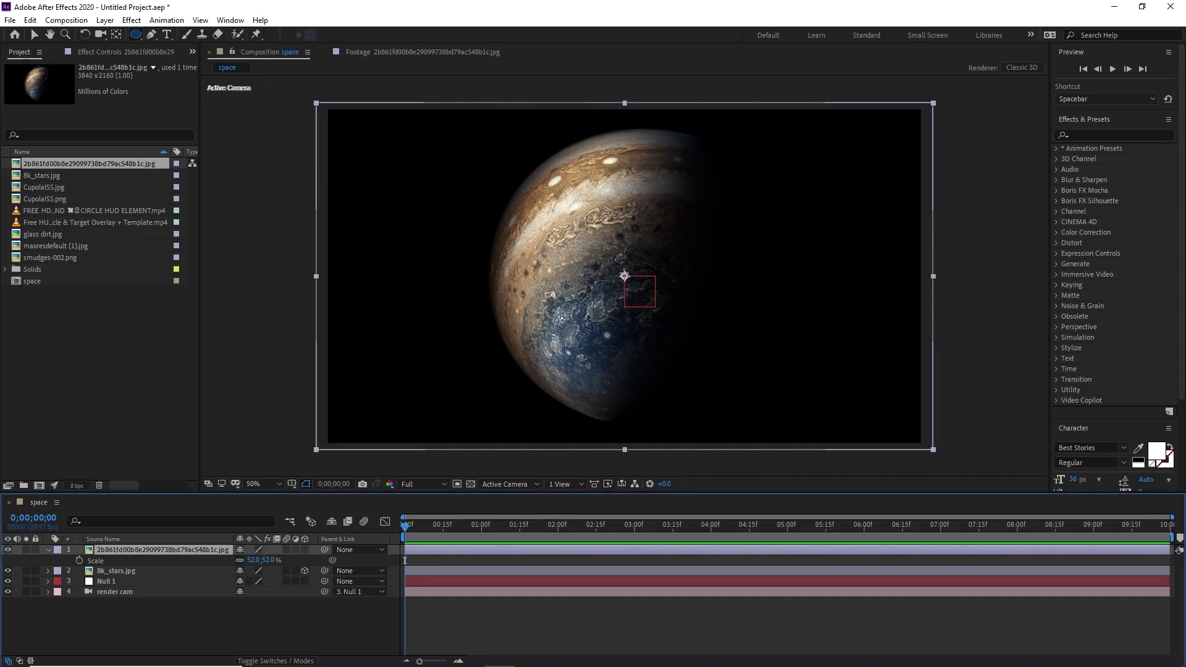
left_click_drag(624, 276, 753, 345)
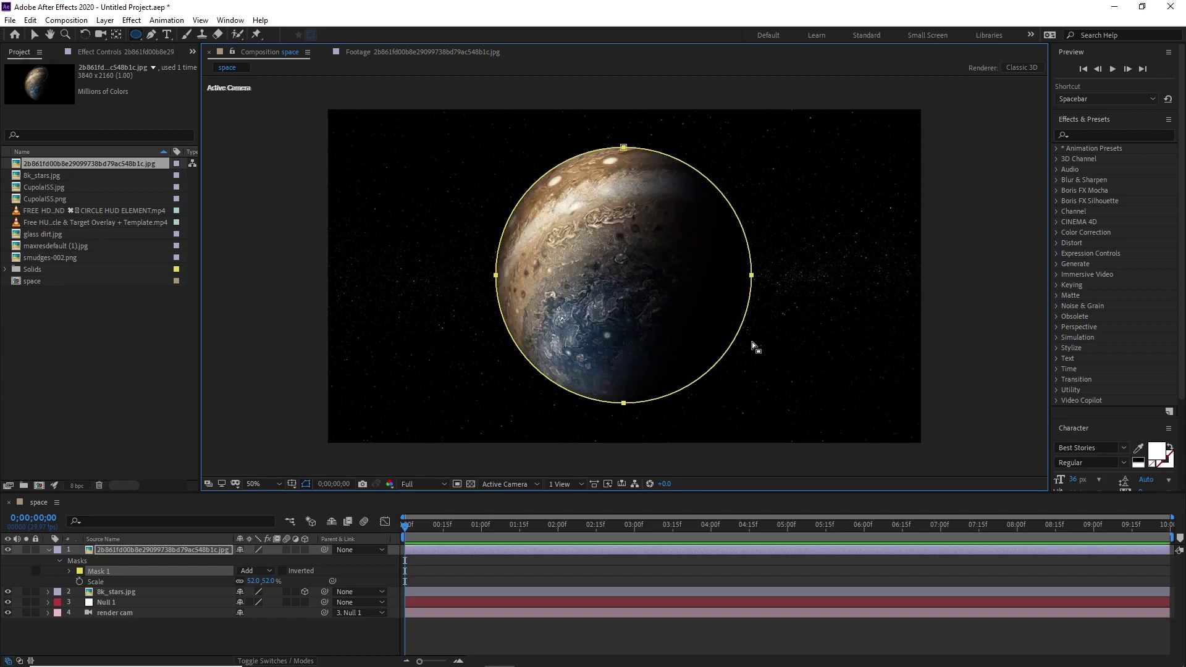
left_click(273, 635)
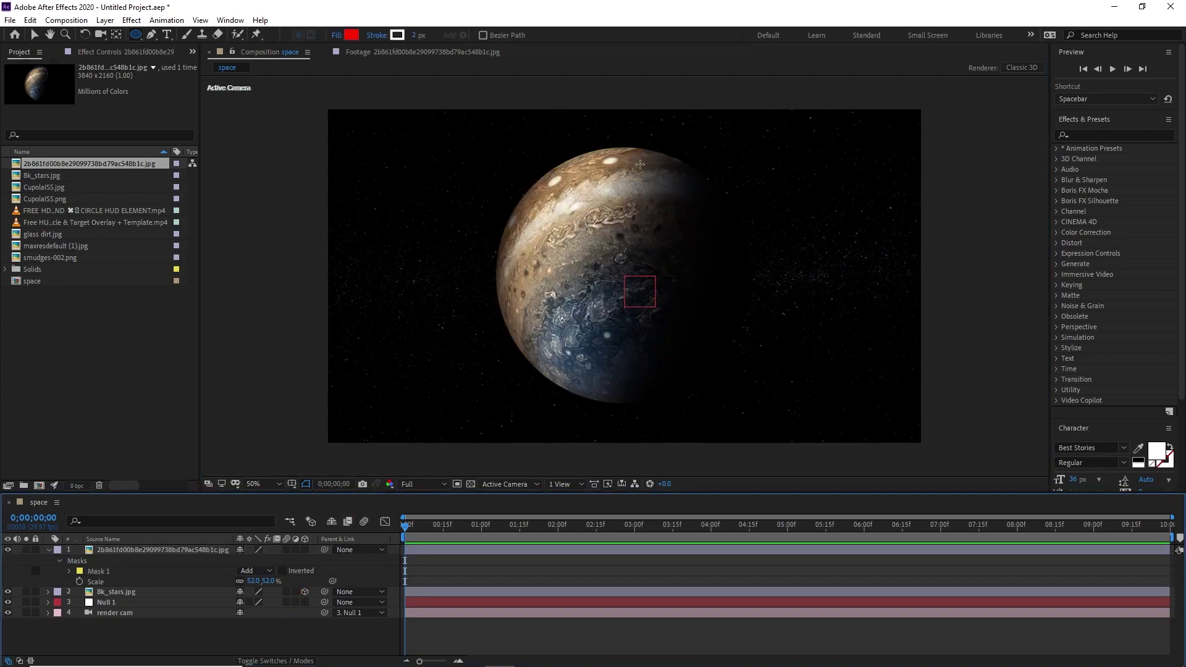
- Set the mask expansion of Mask 1 on the planet layer to 127 pixels so the planet's edge is included
left_click(69, 571)
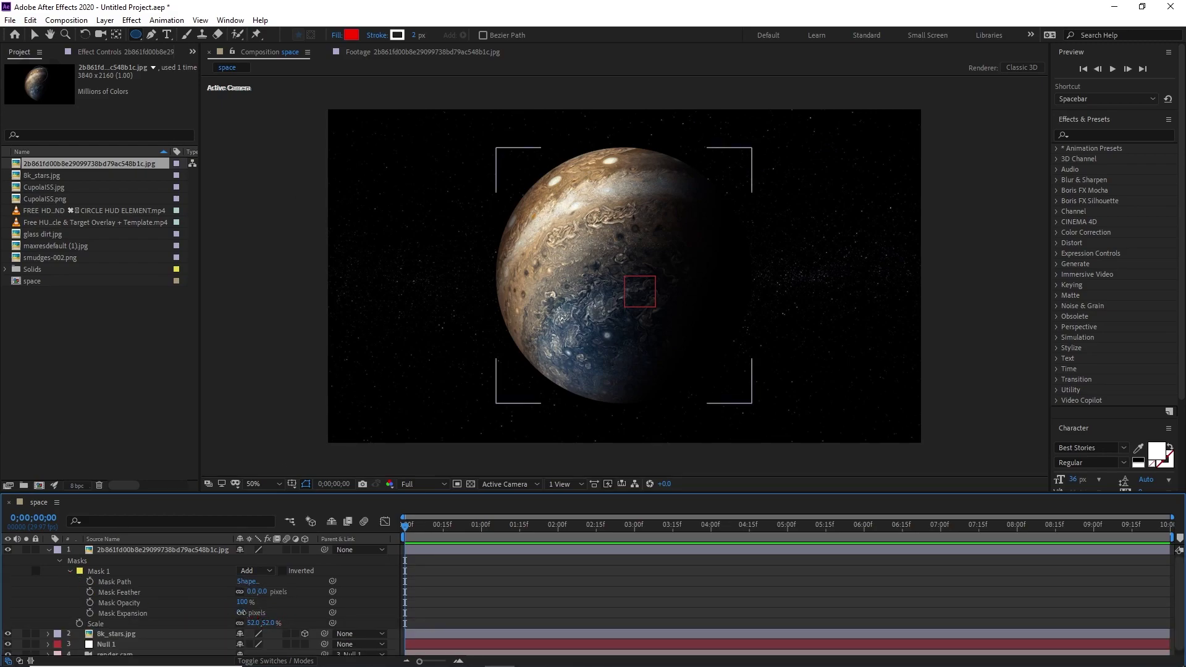
left_click_drag(243, 613, 322, 599)
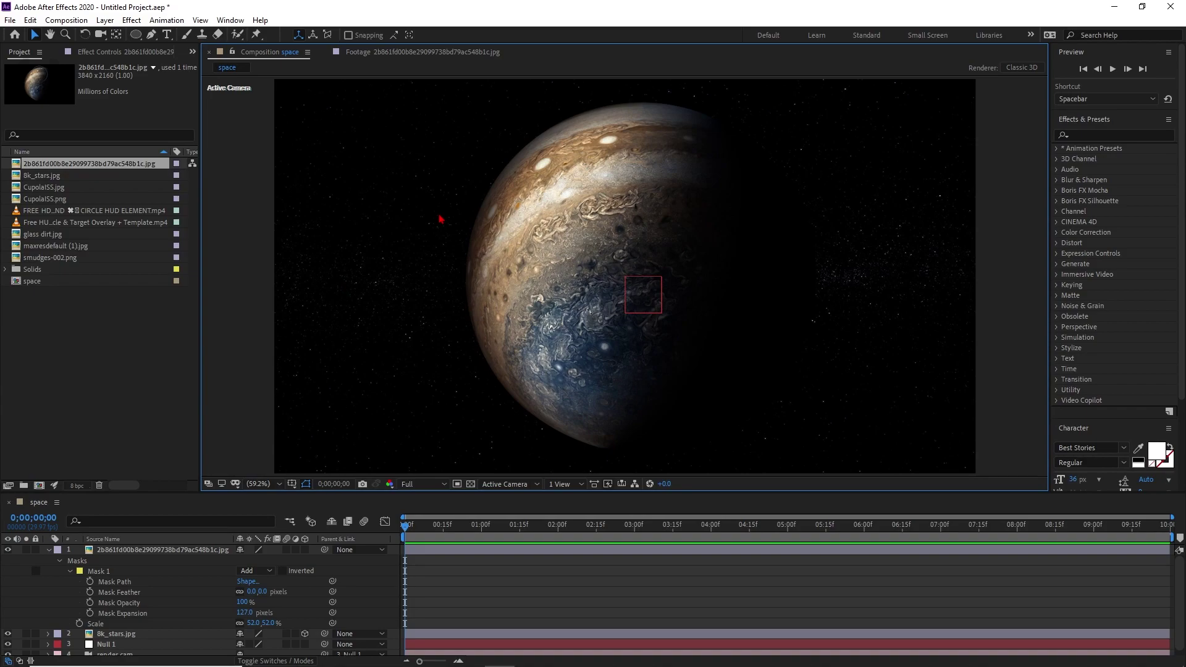
scroll(441, 219, "up", 2)
left_click_drag(441, 220, 799, 239)
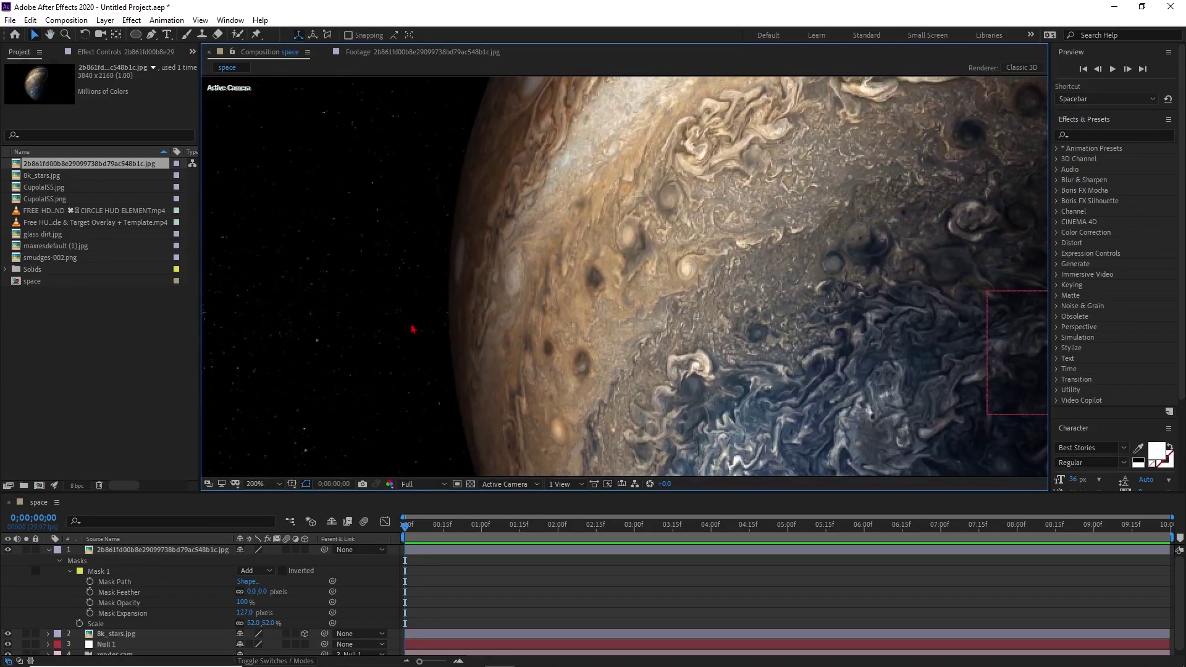
- Feather Mask 1 by 5 pixels, inspect the planet's softened edge up close, and fit the whole composition in view
left_click(263, 591)
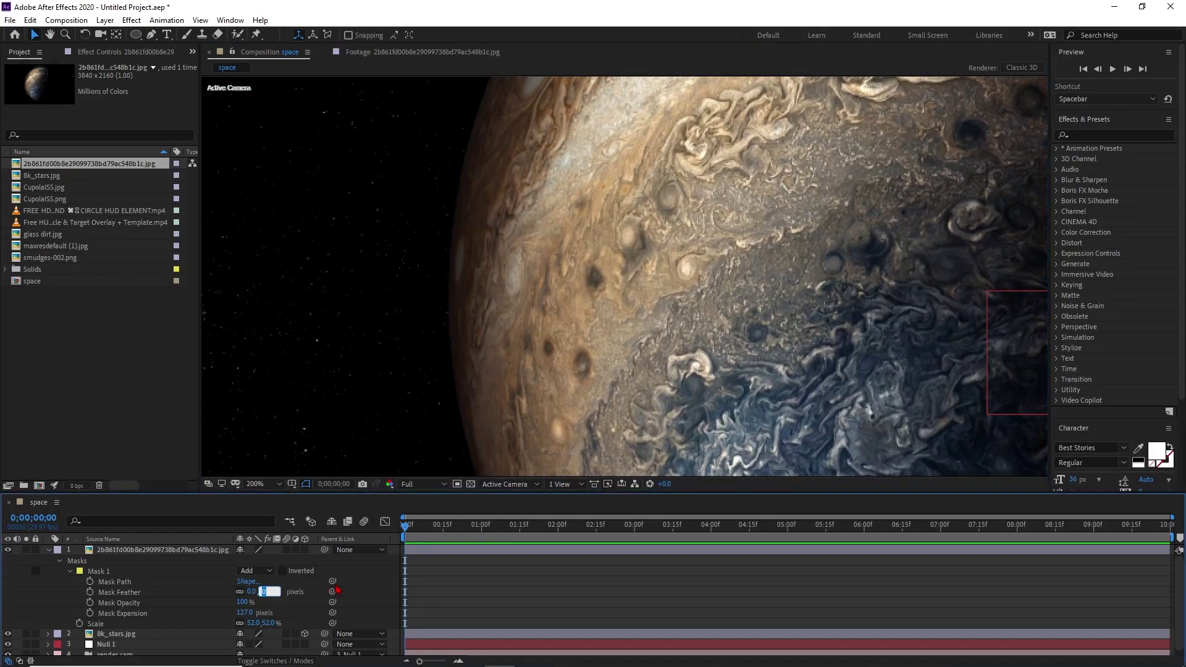
type("5")
key("Return")
scroll(429, 303, "up", 2)
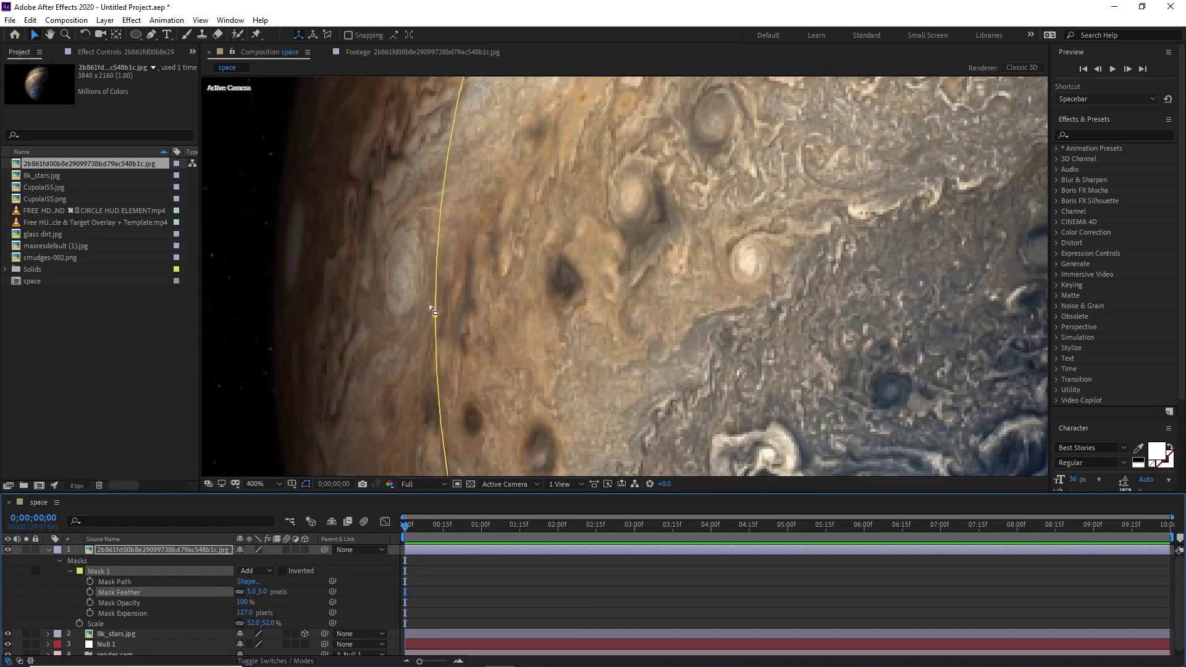
left_click_drag(428, 303, 795, 276)
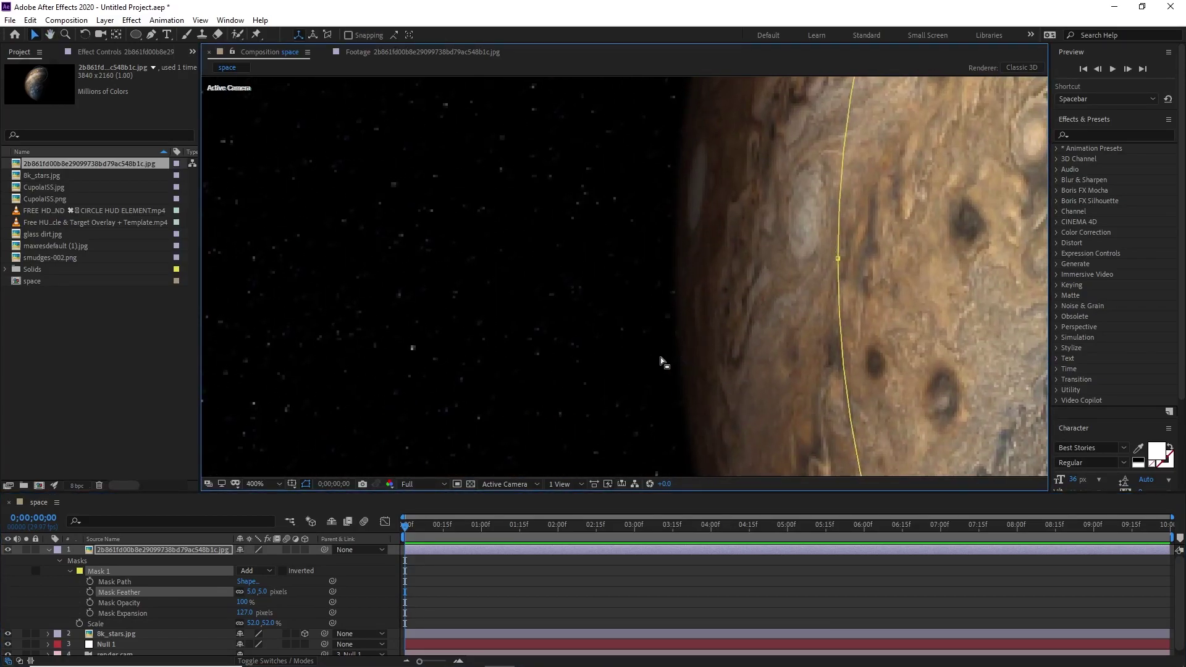
scroll(736, 308, "down", 8)
left_click(291, 484)
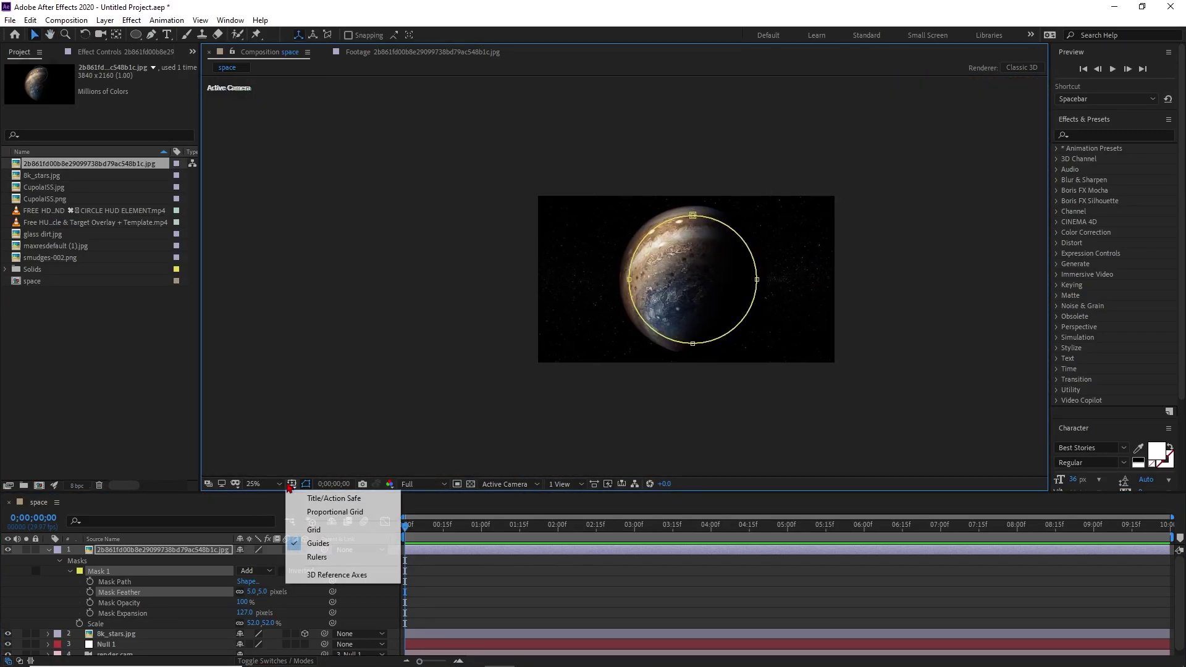
left_click(266, 484)
left_click(277, 270)
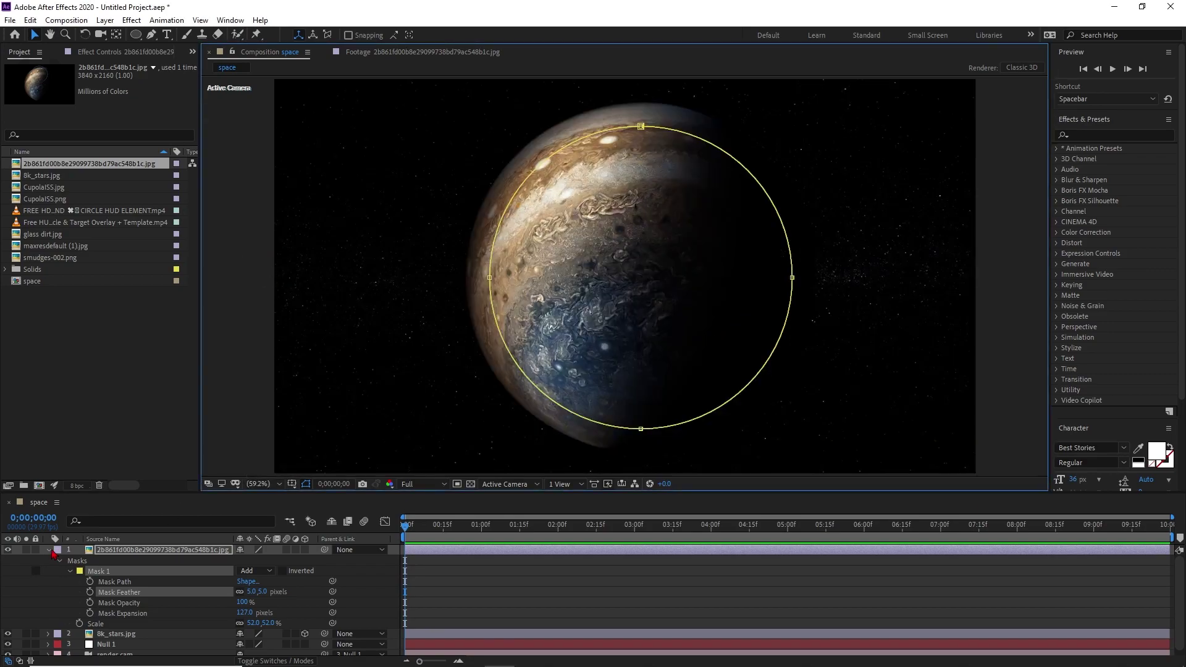
- Collapse the planet layer's mask properties and make the planet image a 3D layer
left_click(50, 550)
left_click(233, 592)
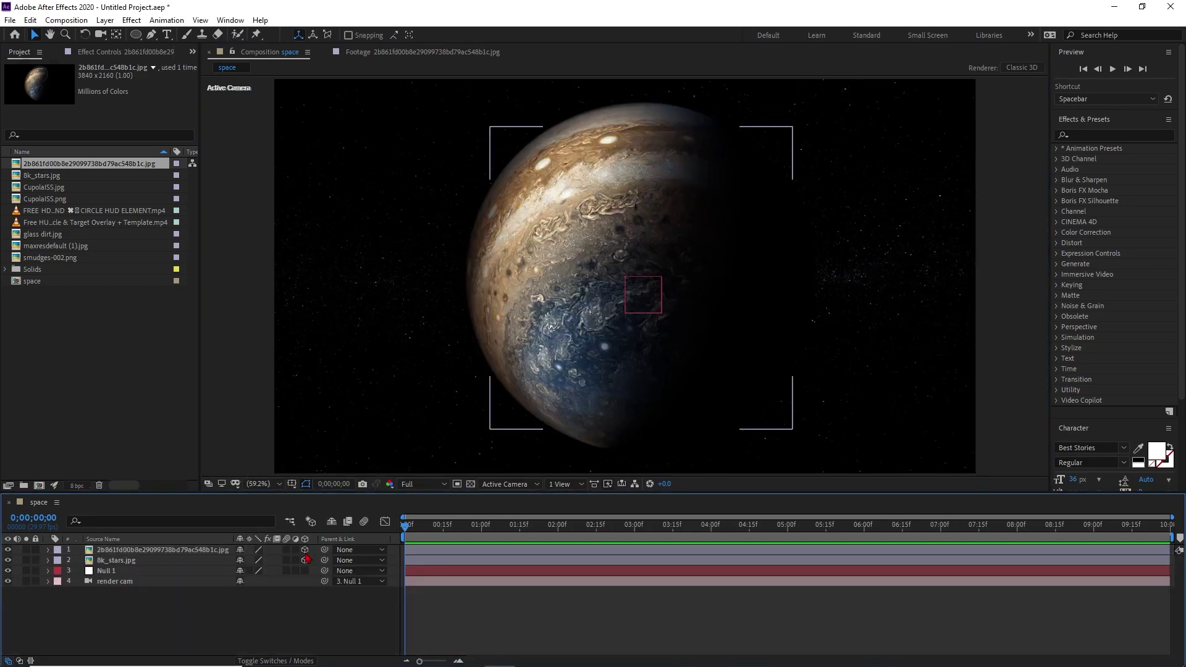
left_click(305, 560)
- Test the camera movement against the planet and stars, and undo it
left_click(100, 34)
mouse_move(475, 246)
left_mouse_down()
mouse_move(491, 249)
mouse_move(398, 231)
mouse_move(466, 251)
left_mouse_up()
key("ctrl+z")
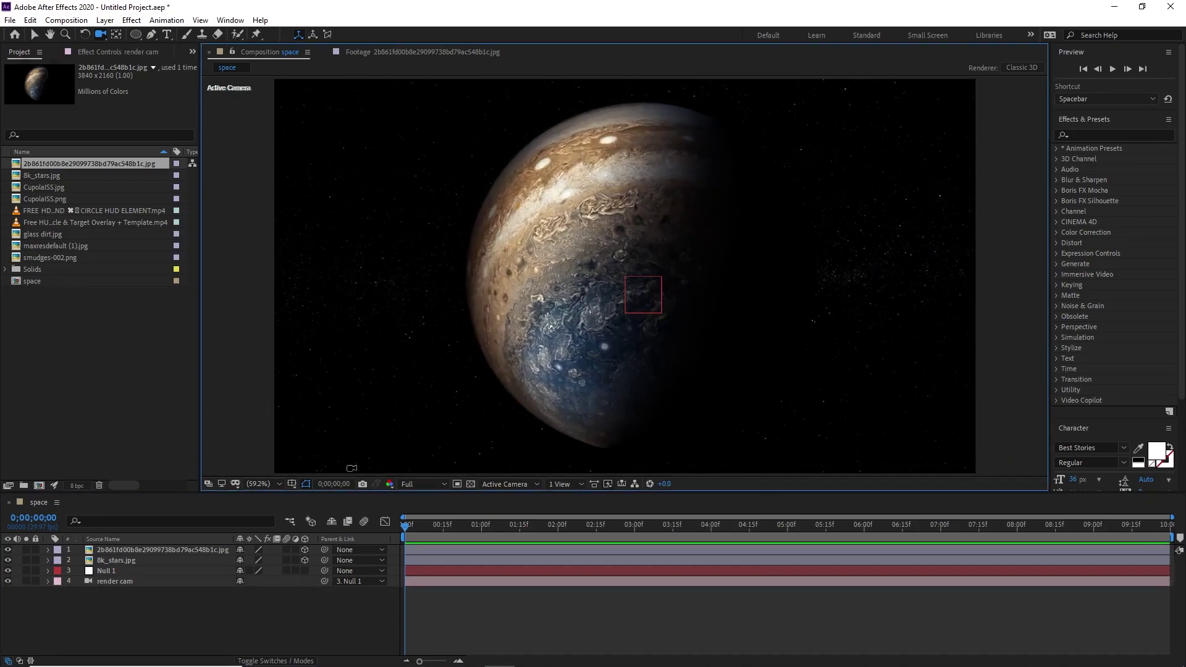
left_click(177, 615)
- Set the Z position of the planet layer to 15000
left_click(200, 556)
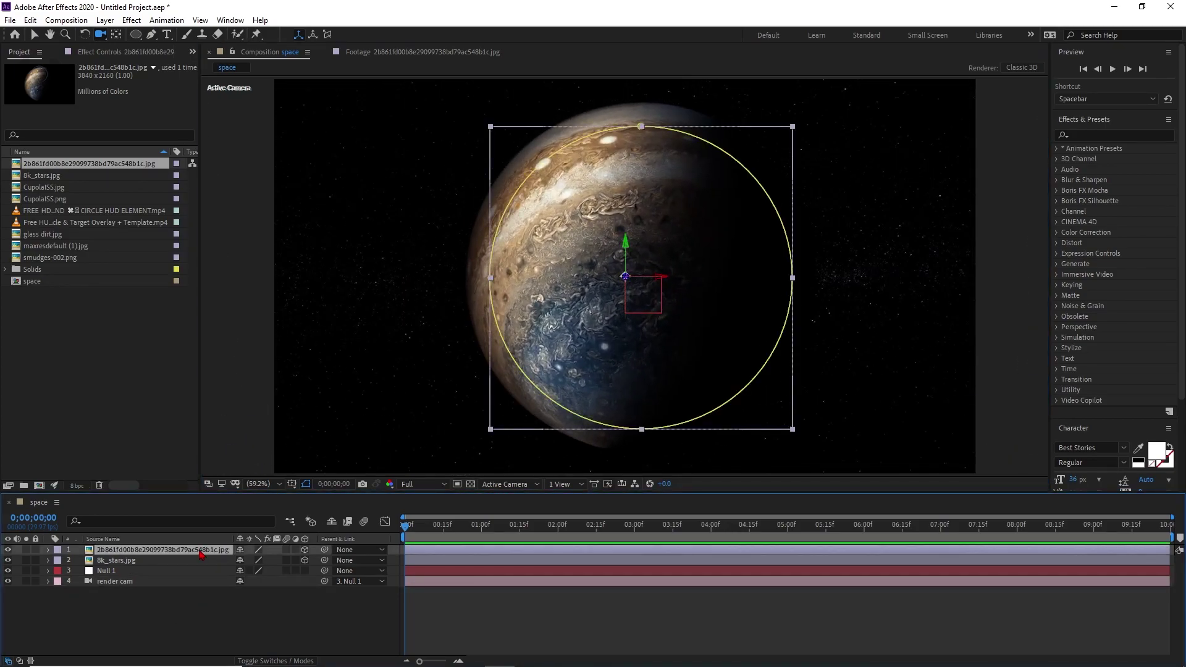
key("p")
left_click(283, 560)
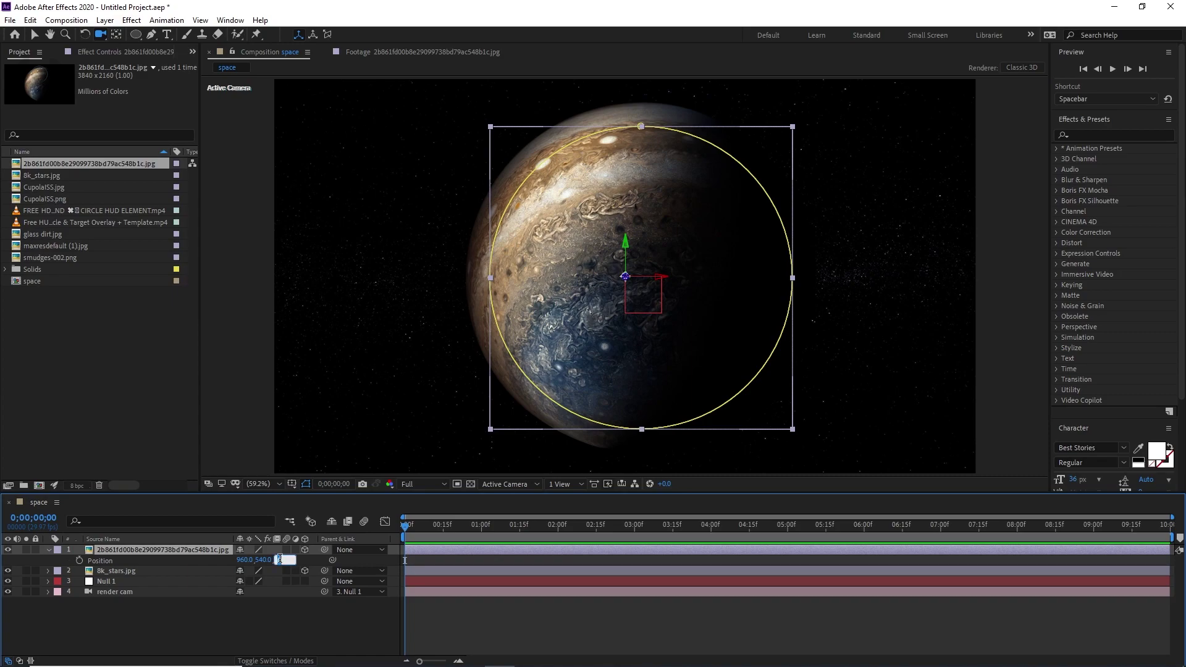
type("15000")
key("Return")
left_click(275, 619)
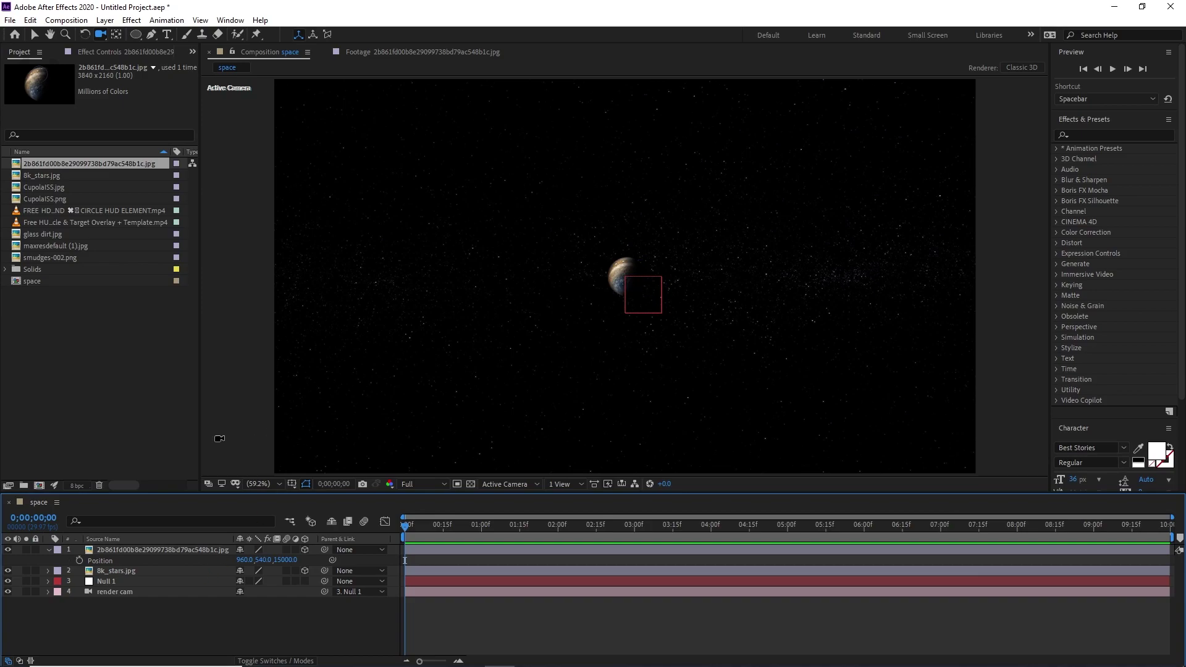
- Scale the planet layer up to 368% on all axes and move the planet to the upper right of the frame
left_click(150, 539)
left_click(153, 551)
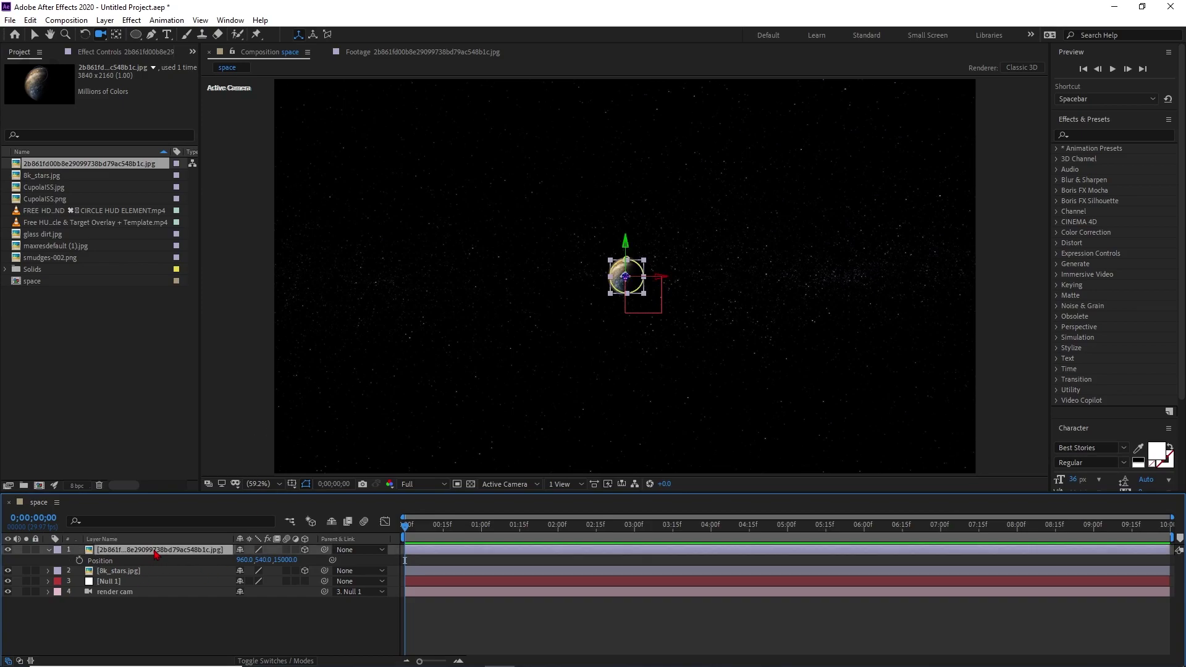
key("s")
left_click_drag(255, 560, 399, 548)
left_click(34, 35)
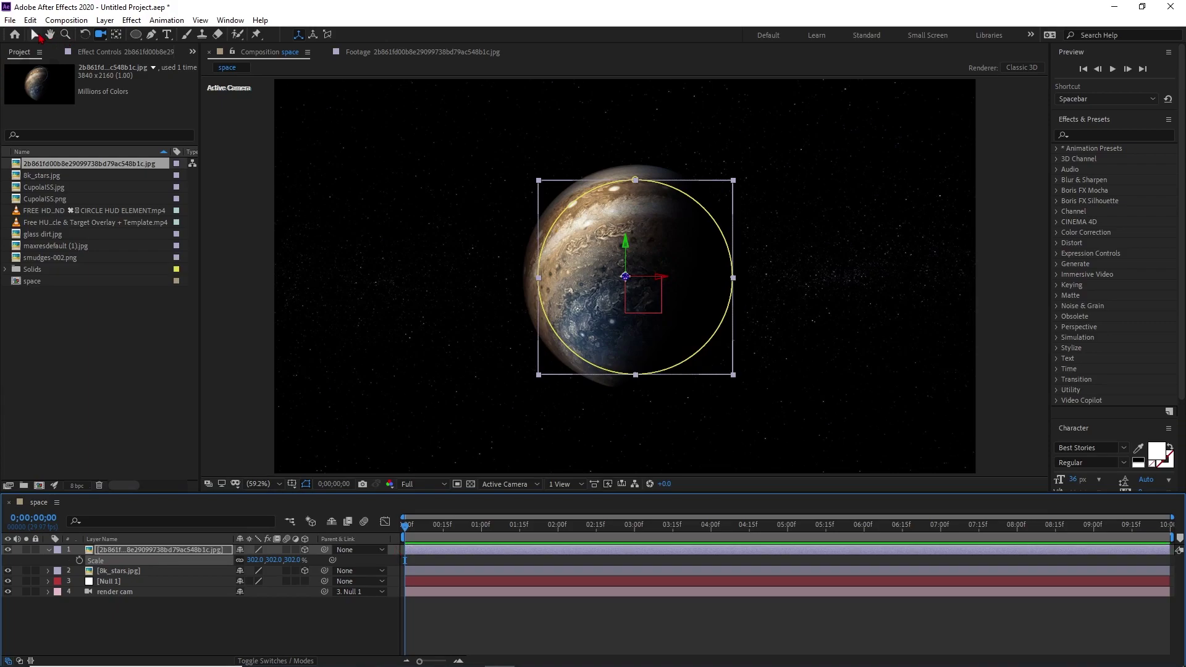
left_click_drag(665, 245, 768, 189)
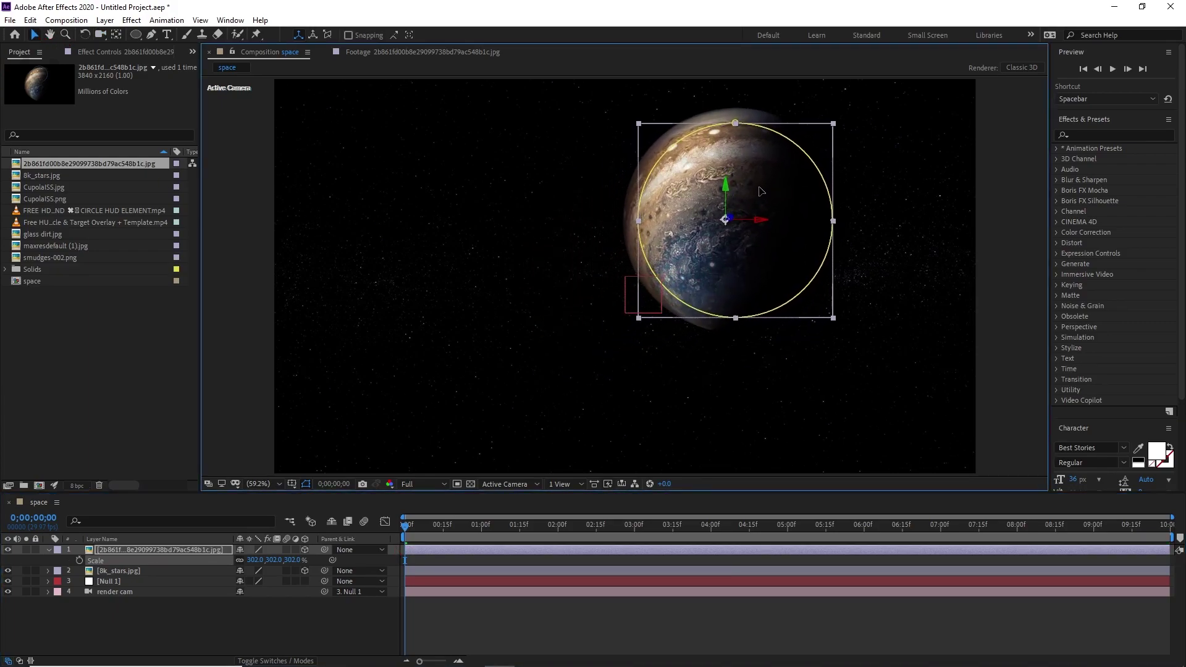
left_click_drag(259, 566, 294, 566)
left_click_drag(729, 275, 732, 264)
- Try out camera moves to check the parallax between planet and stars, and undo them
left_click(100, 35)
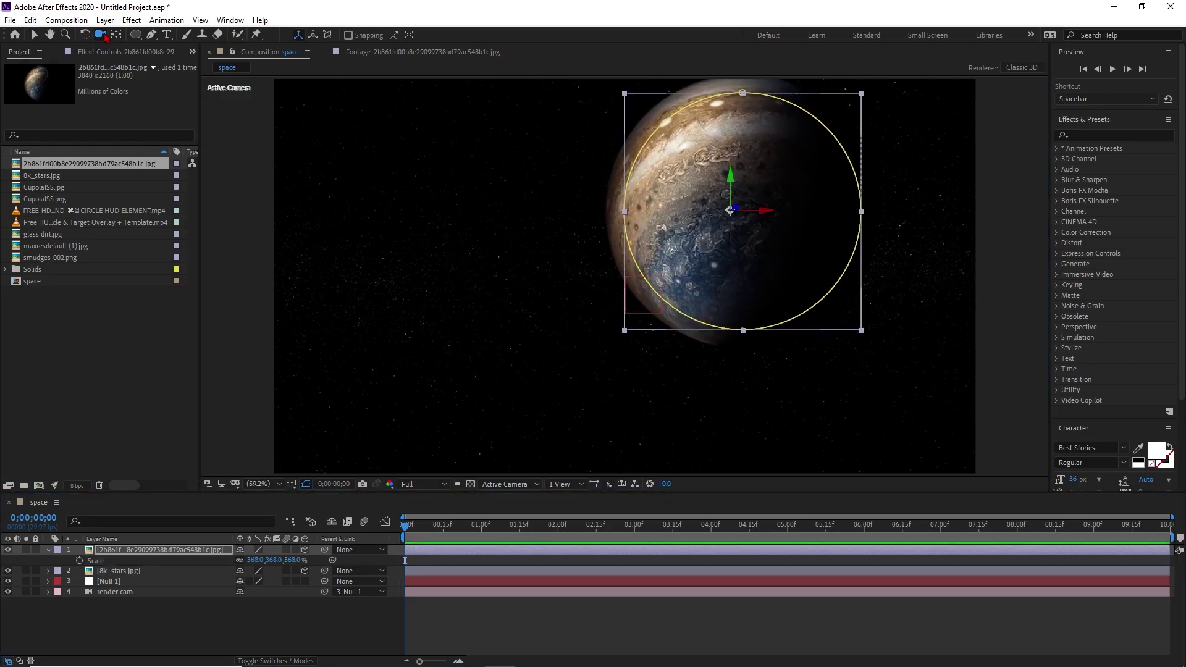
left_click(302, 618)
left_click_drag(628, 353, 627, 342)
left_click_drag(662, 262, 765, 144)
key("ctrl+z")
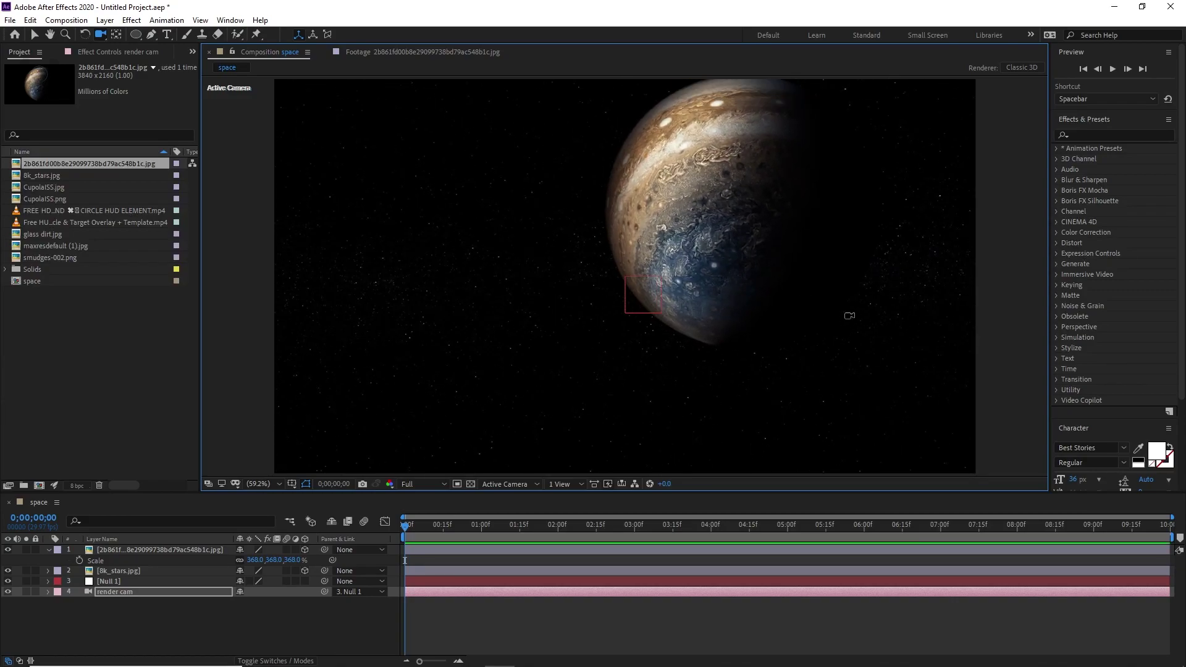
- Collapse the planet layer's scale property and clear the selection in the project
left_click(170, 610)
left_click(53, 559)
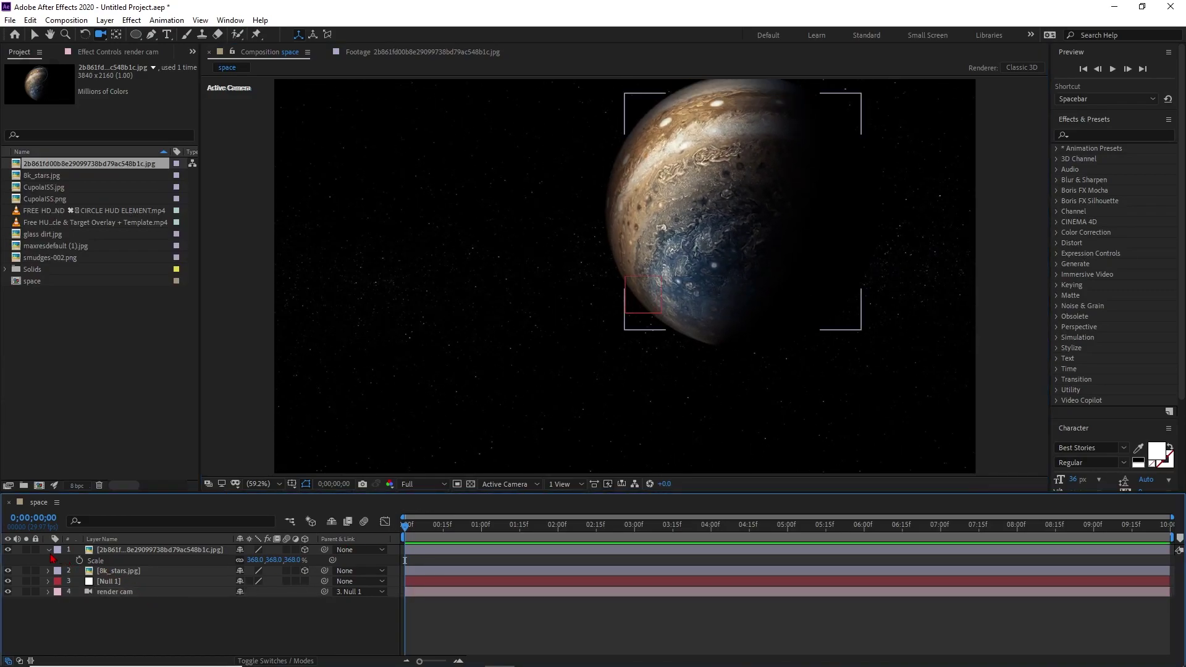
left_click(48, 549)
left_click(66, 476)
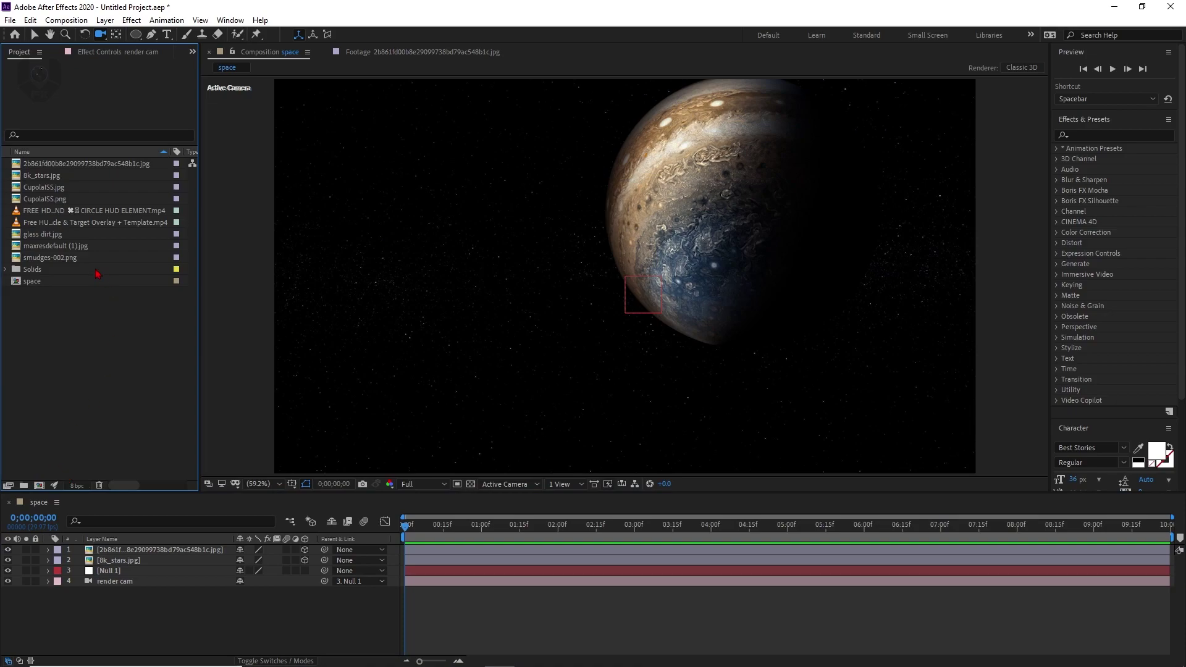
- Open the CupolaISS.jpg footage and examine the space station windows and the view outside them
left_click(46, 187)
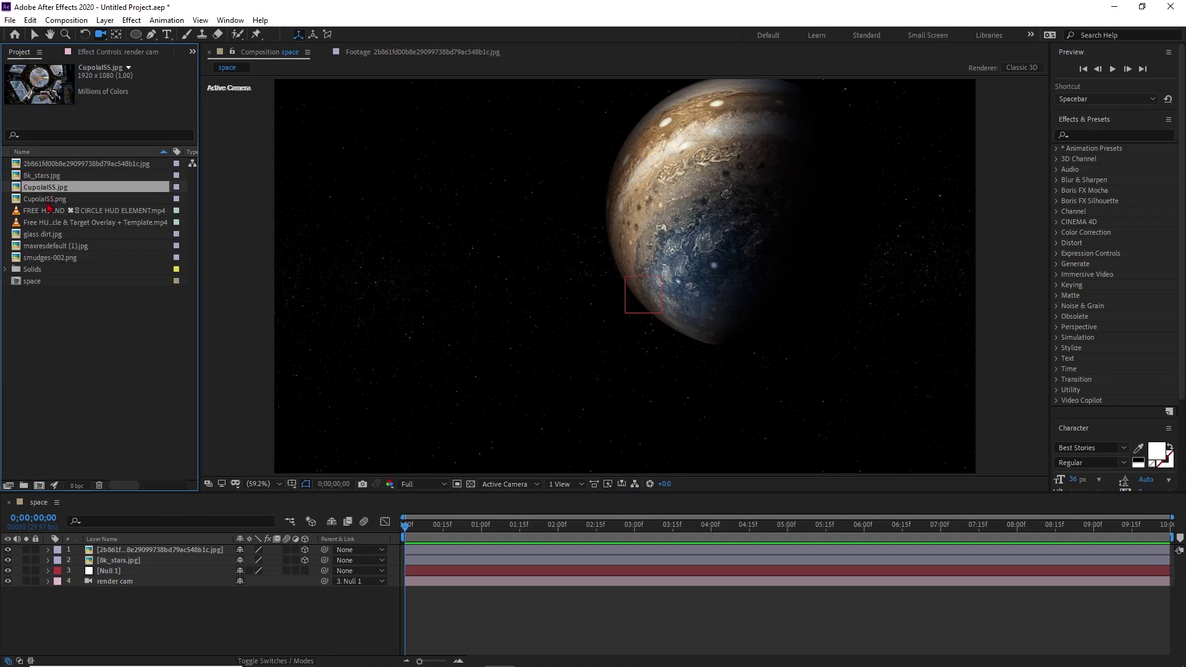
left_click(47, 198)
double_click(47, 187)
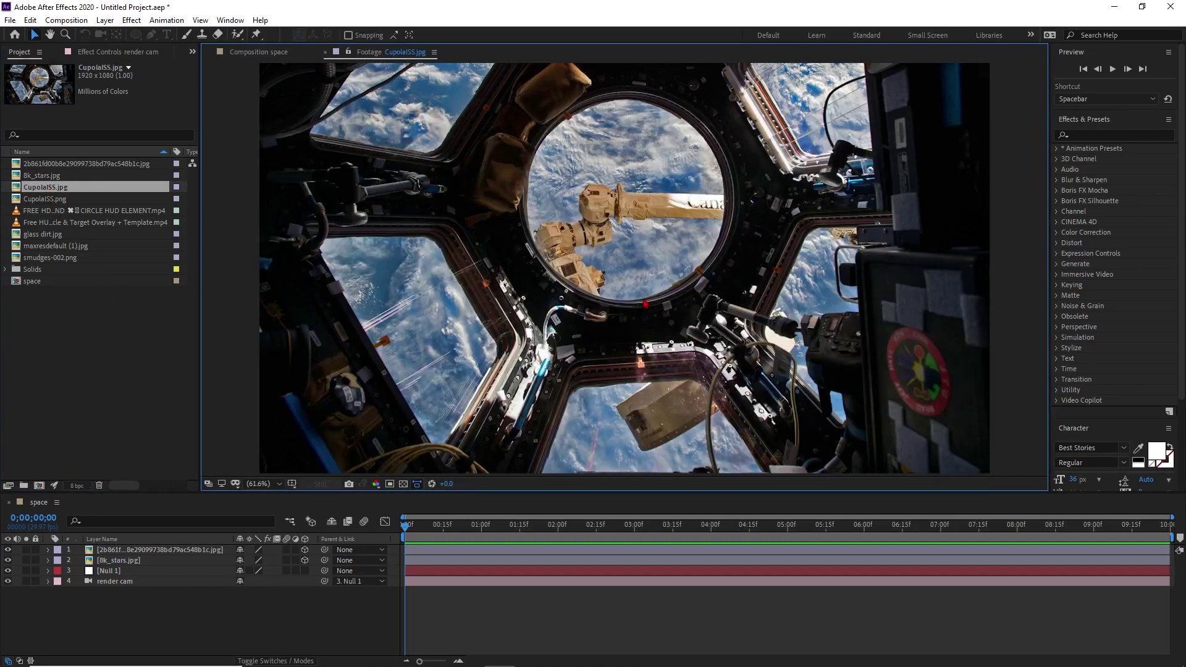
left_click(260, 484)
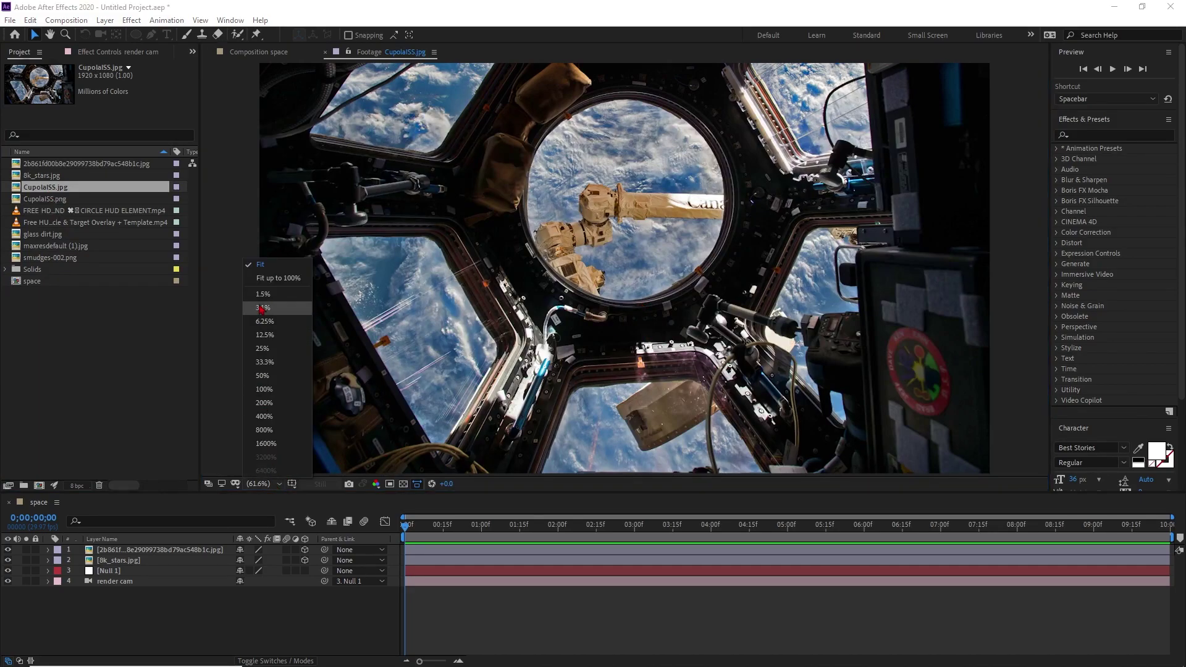
left_click(264, 277)
left_click_drag(661, 248, 672, 308)
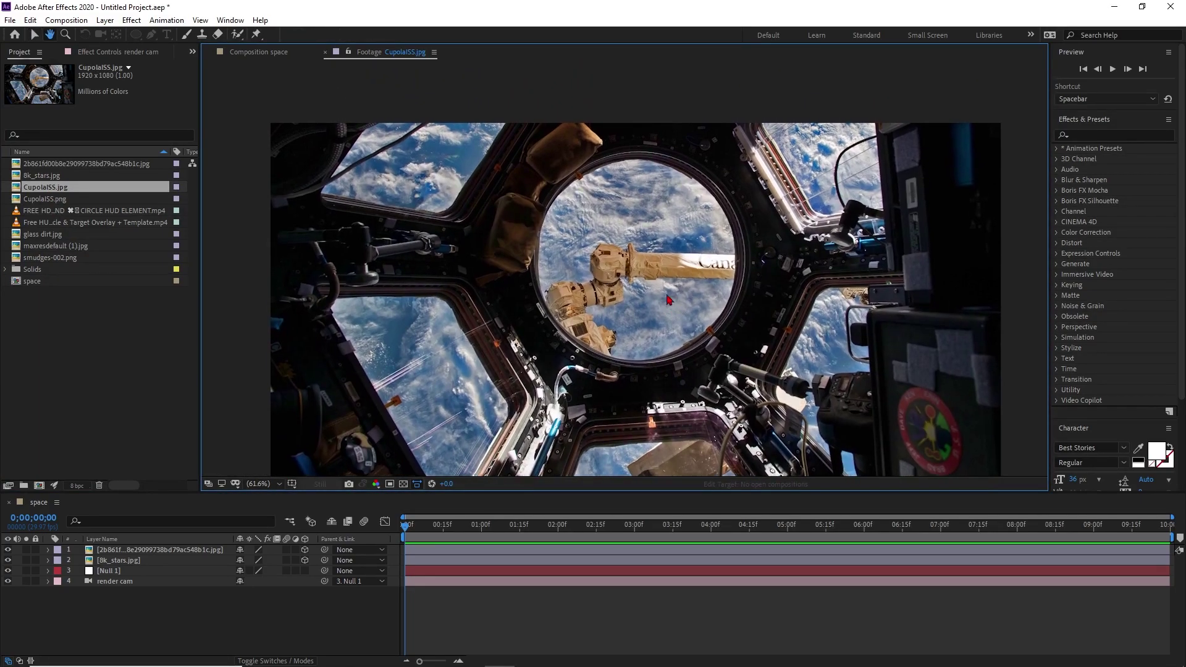
scroll(746, 336, "down", 2)
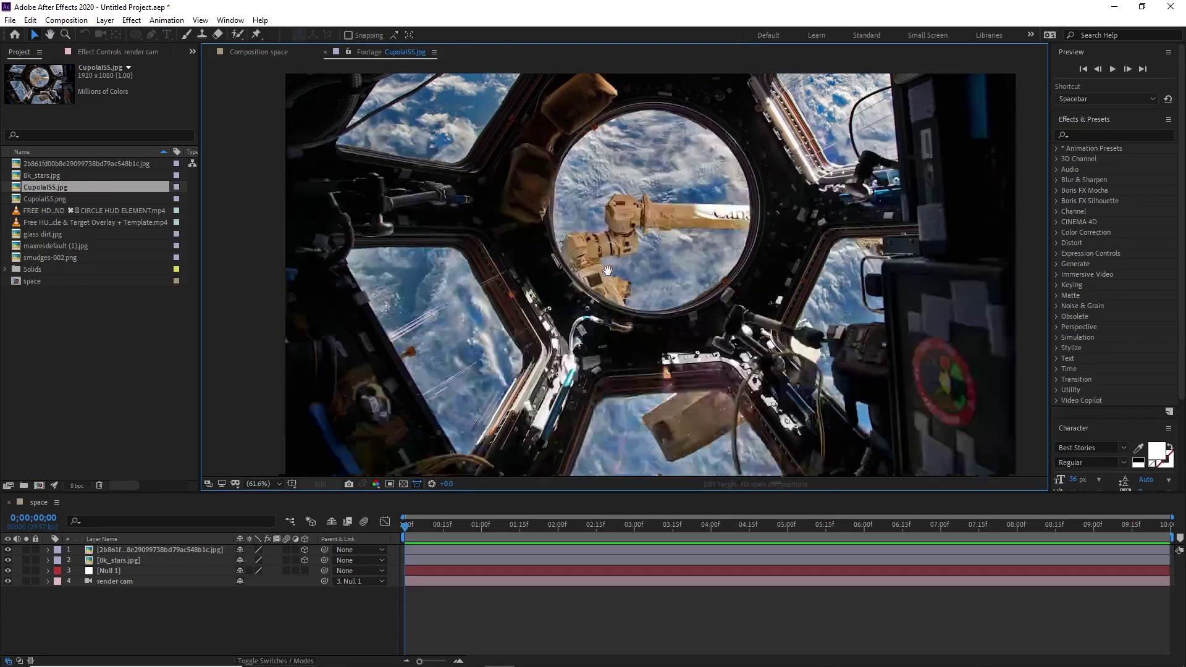
scroll(422, 125, "up", 2)
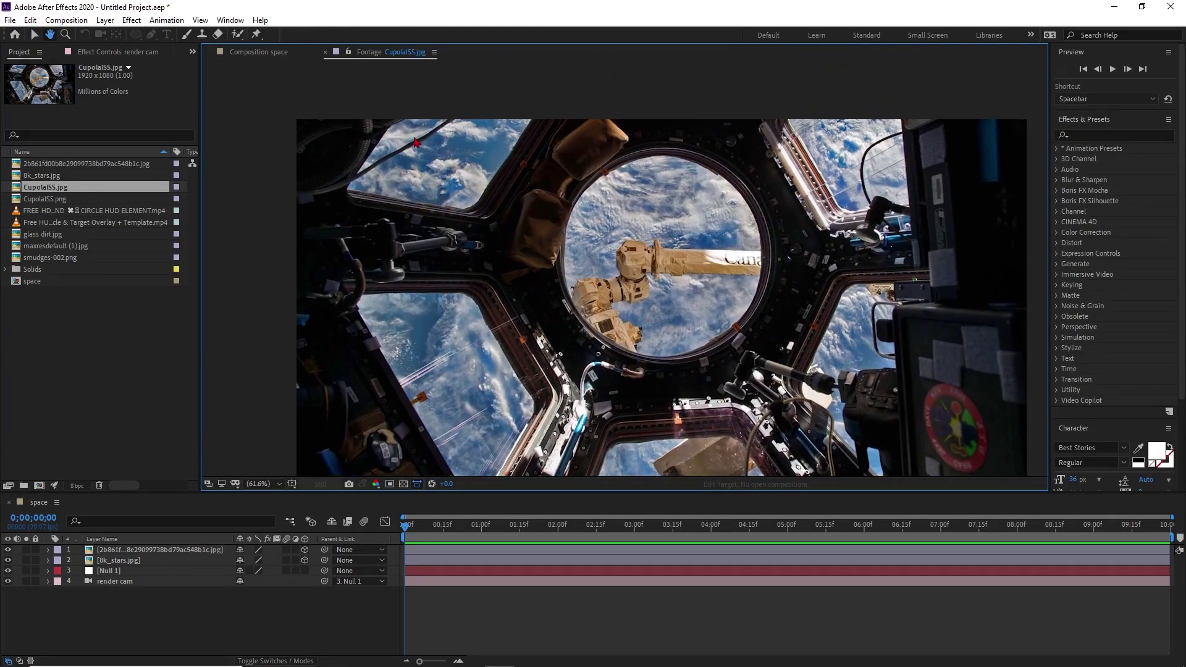
left_click_drag(865, 352, 823, 258)
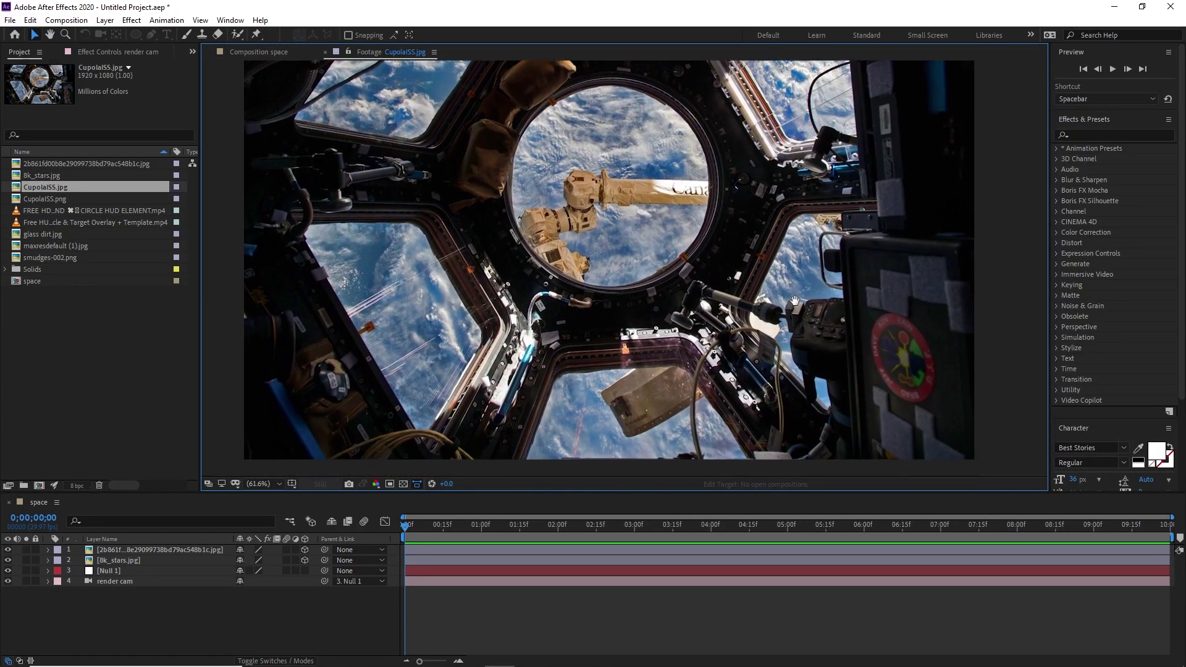
left_click_drag(665, 411, 698, 393)
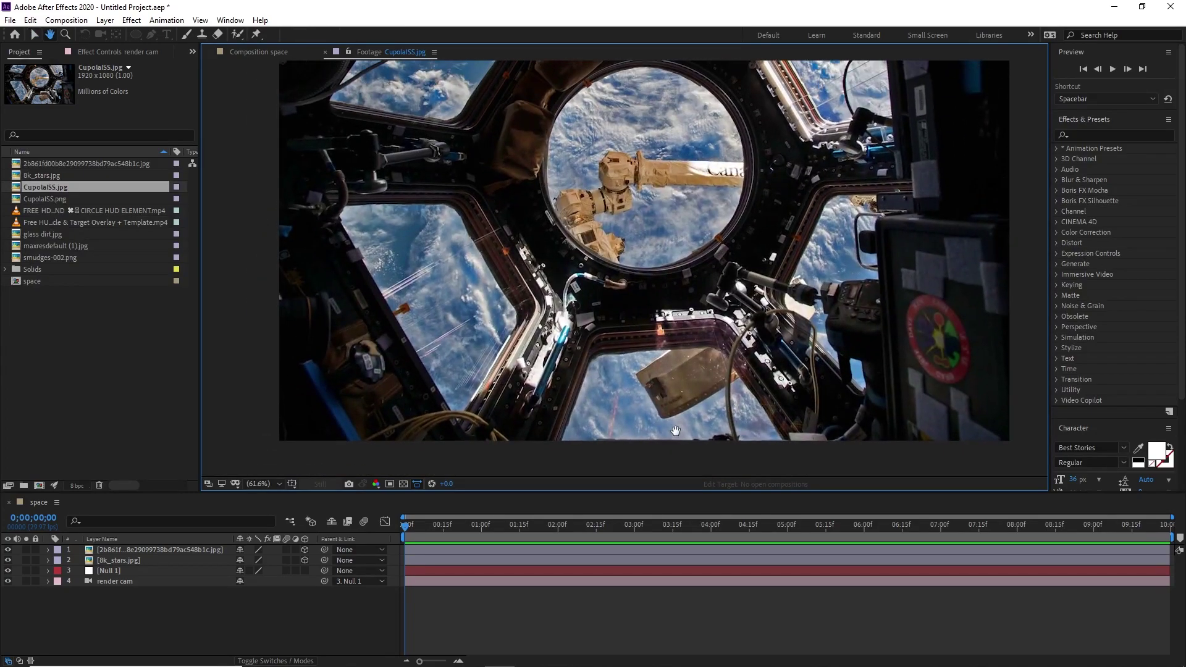
scroll(740, 194, "up", 1)
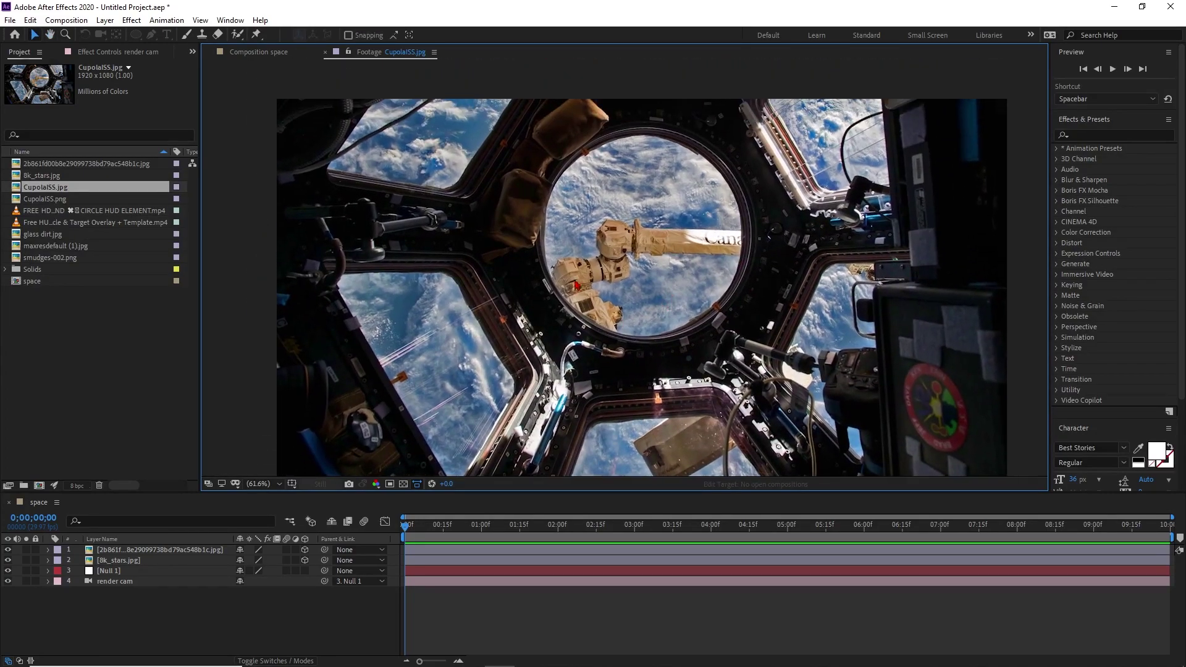
left_click_drag(759, 384, 785, 320)
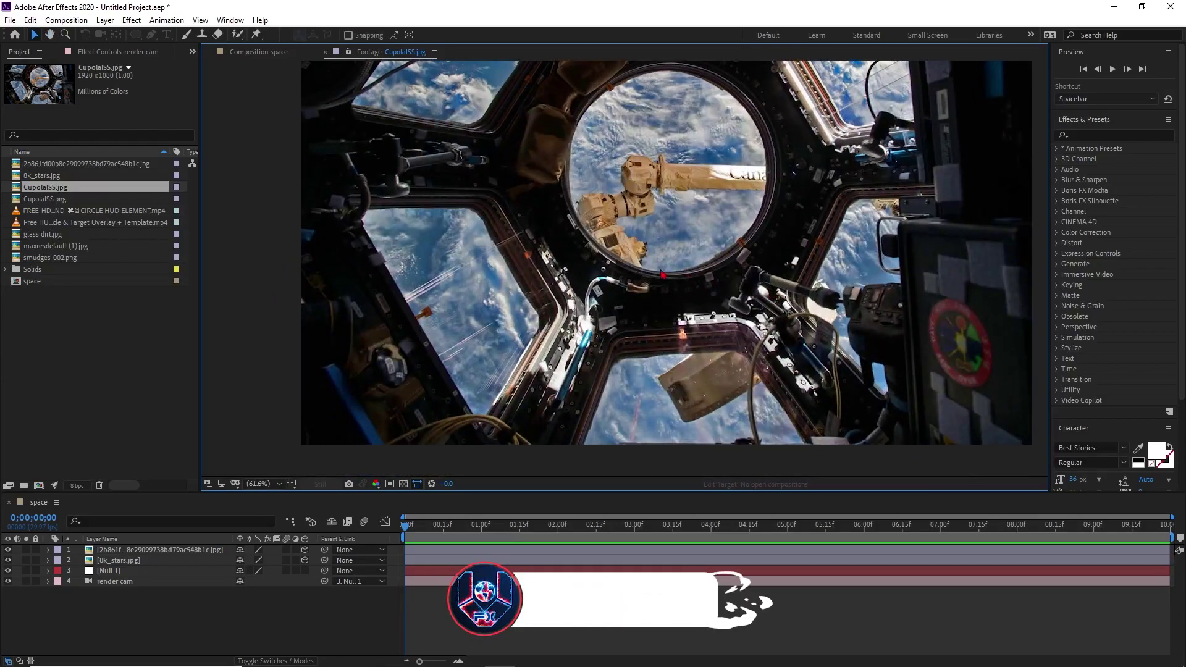
mouse_move(691, 237)
left_mouse_down()
mouse_move(661, 282)
mouse_move(688, 250)
left_mouse_up()
key("v")
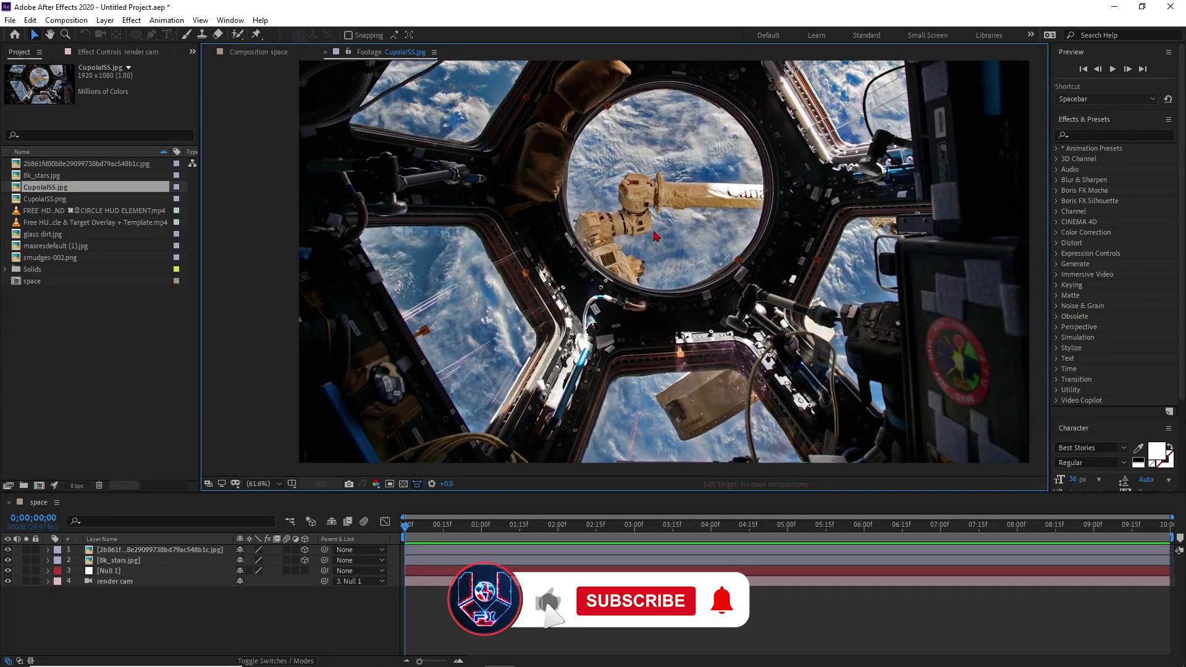
- Open the CupolaISS.png footage and show the transparency grid to check its cut-out windows
left_click(73, 200)
double_click(39, 199)
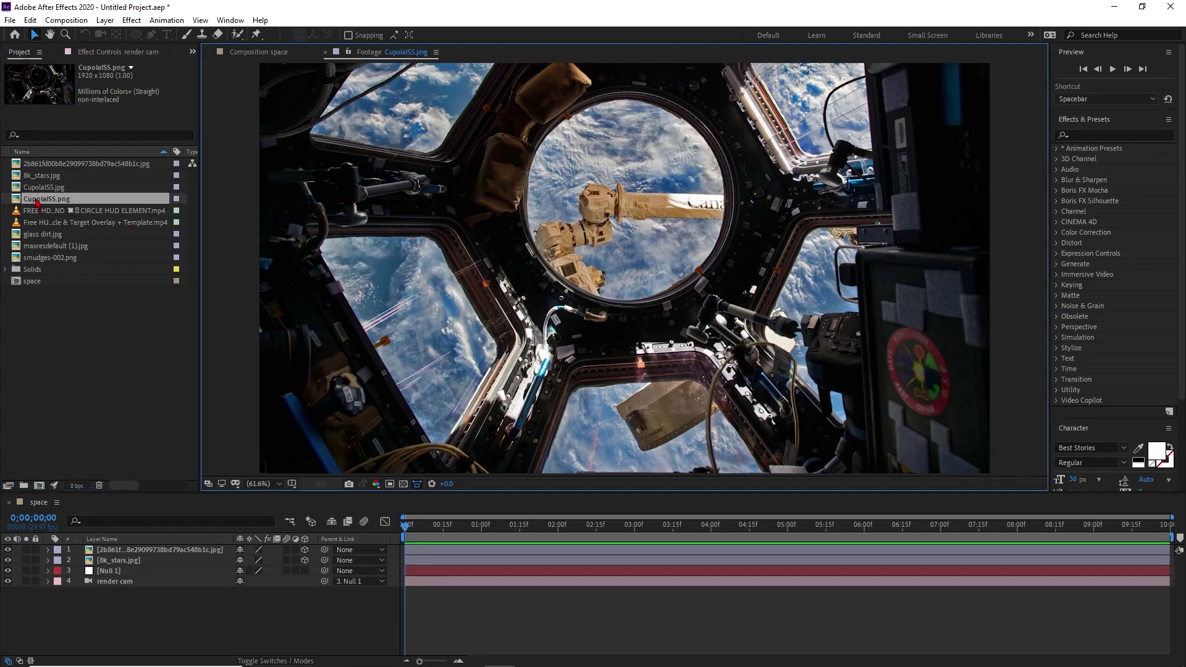
left_click(403, 485)
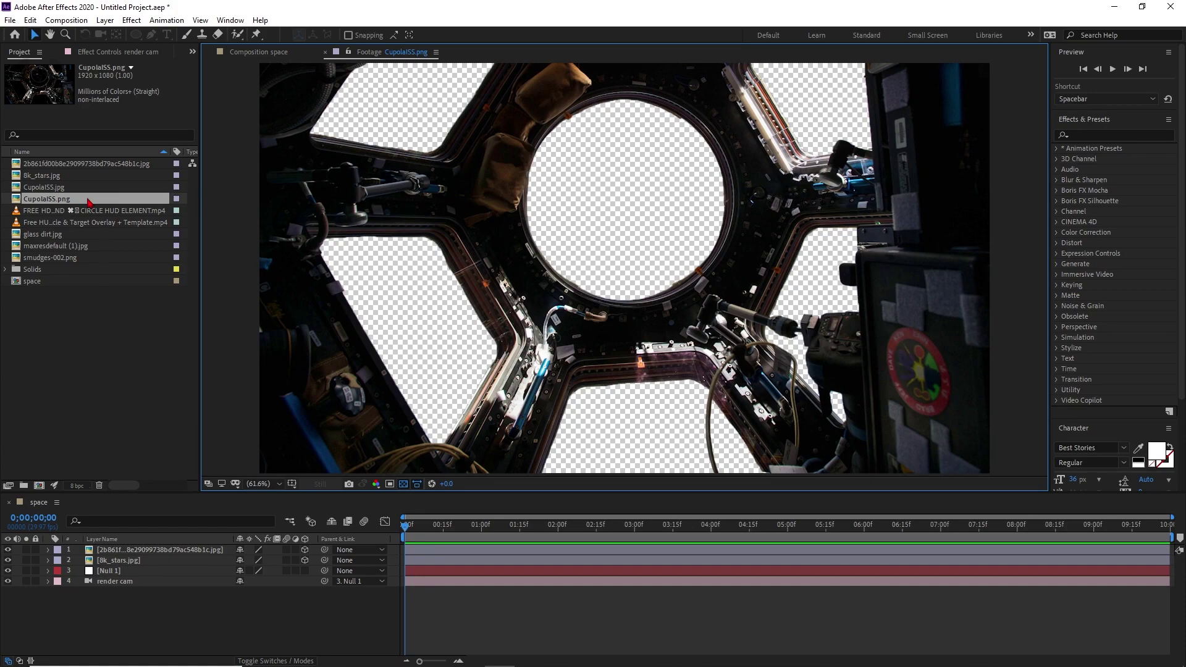
- Add CupolaISS.png as the topmost layer of the space composition and make it a 3D layer
left_click_drag(90, 201, 144, 552)
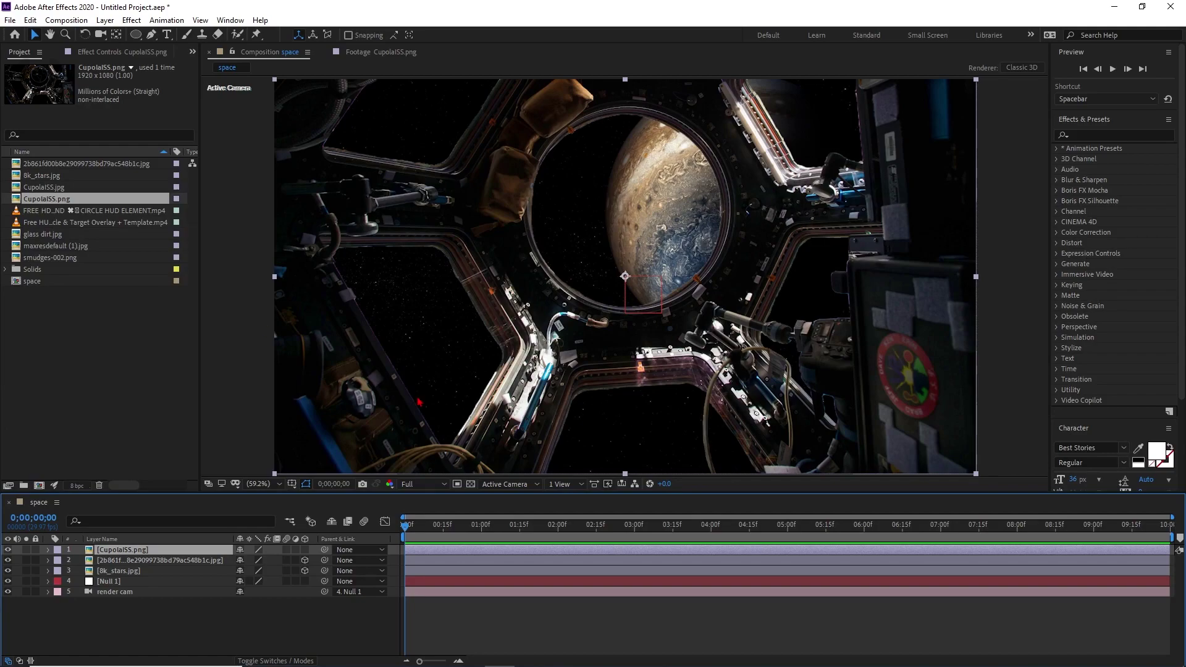
left_click(305, 550)
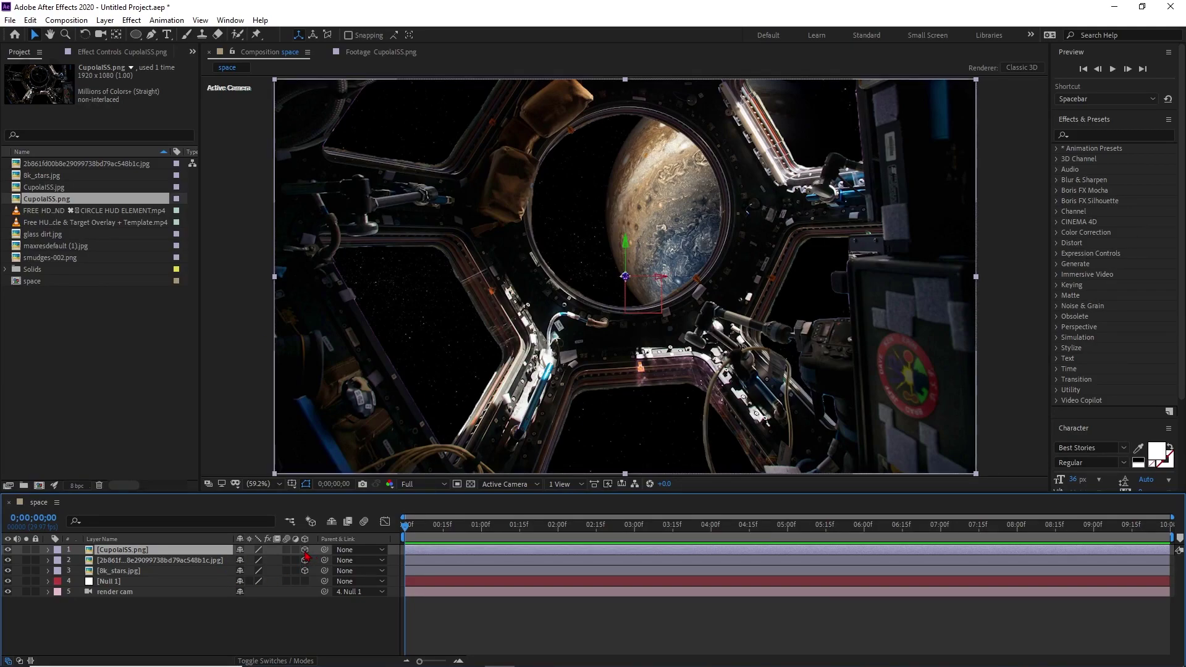
left_click(287, 642)
- Enlarge the CupolaISS.png layer uniformly, trying a scale of 120% and settling on 110%
left_click(185, 550)
key("s")
left_click(256, 560)
type("120")
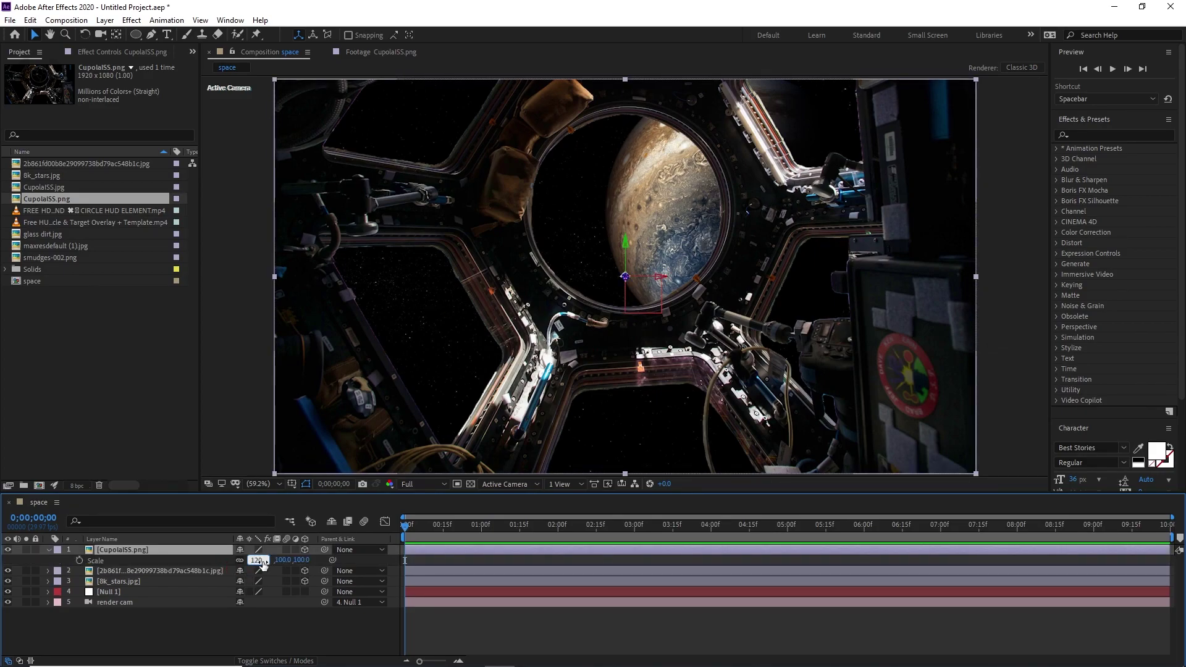
key("Return")
left_click(264, 560)
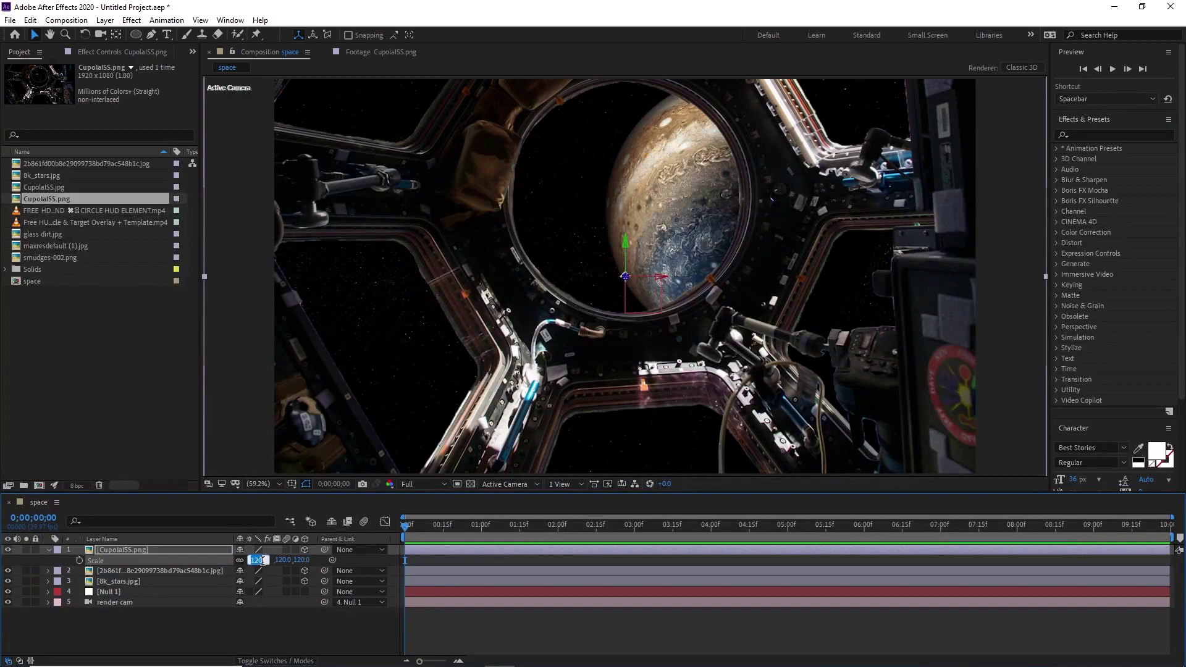
type("110")
key("Return")
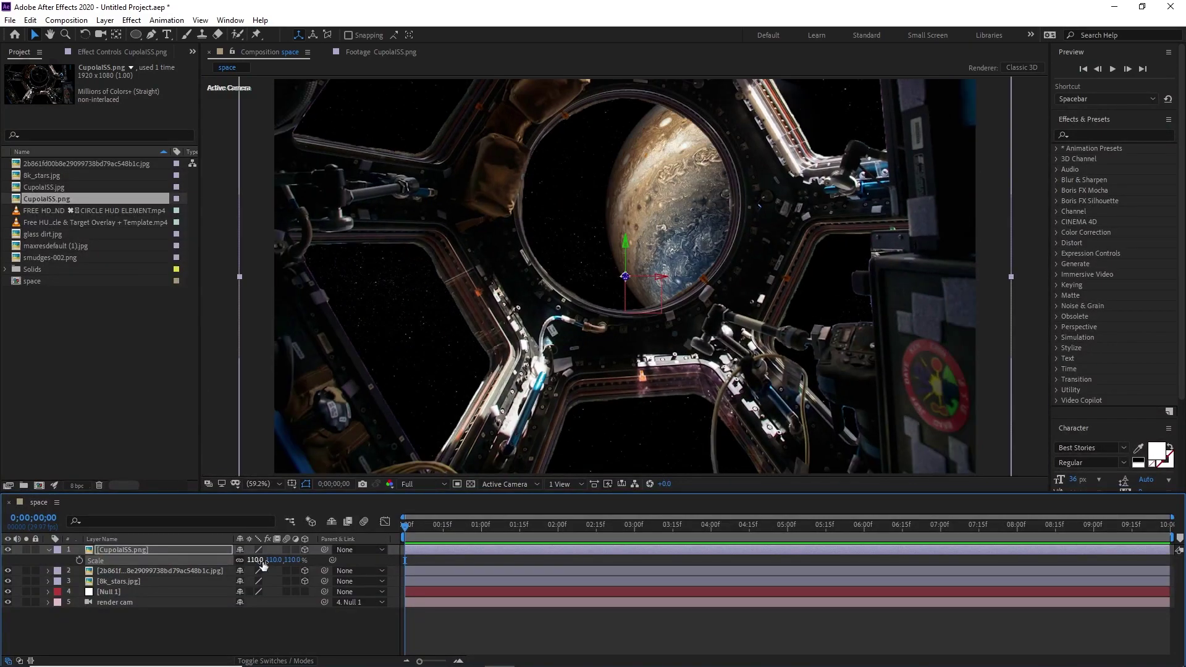
- Try out a camera move towards the round cupola window to check the parallax with the planet, and undo it
left_click(100, 34)
left_click(544, 253)
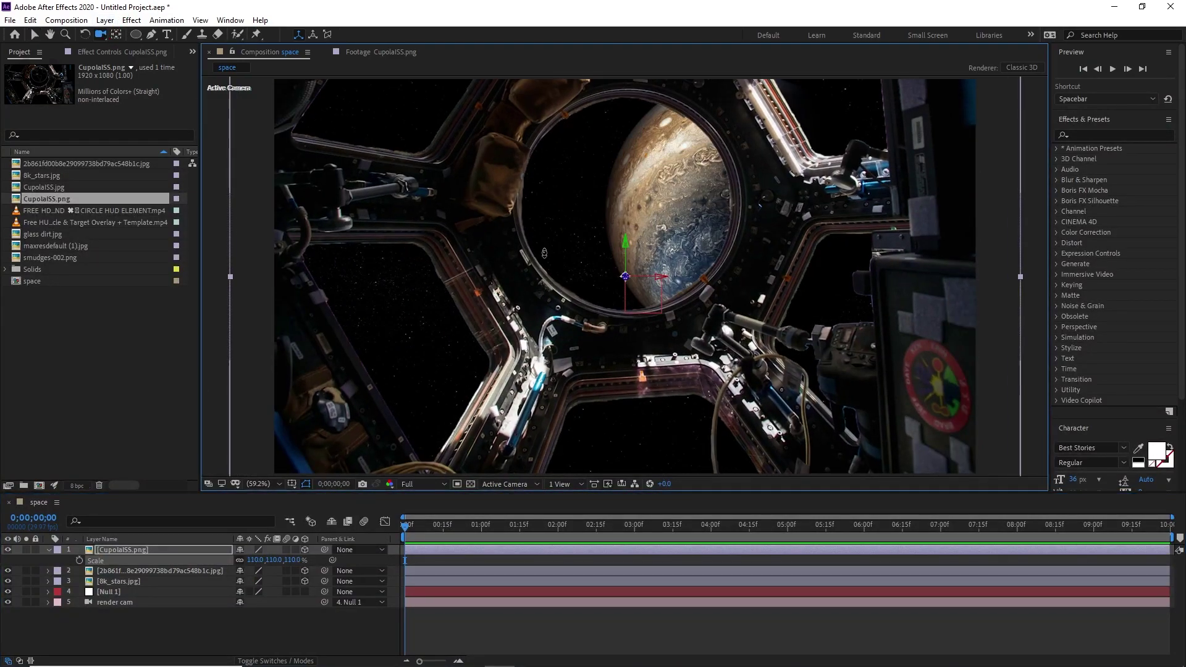
left_click_drag(544, 254, 642, 143)
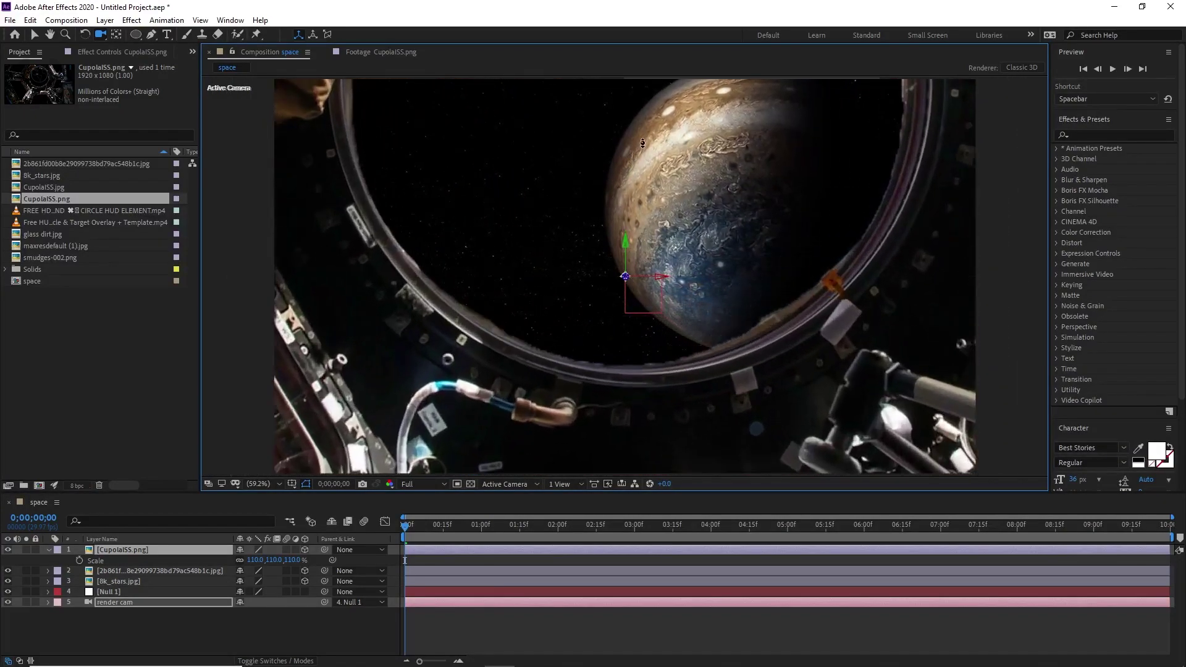
key("ctrl+z")
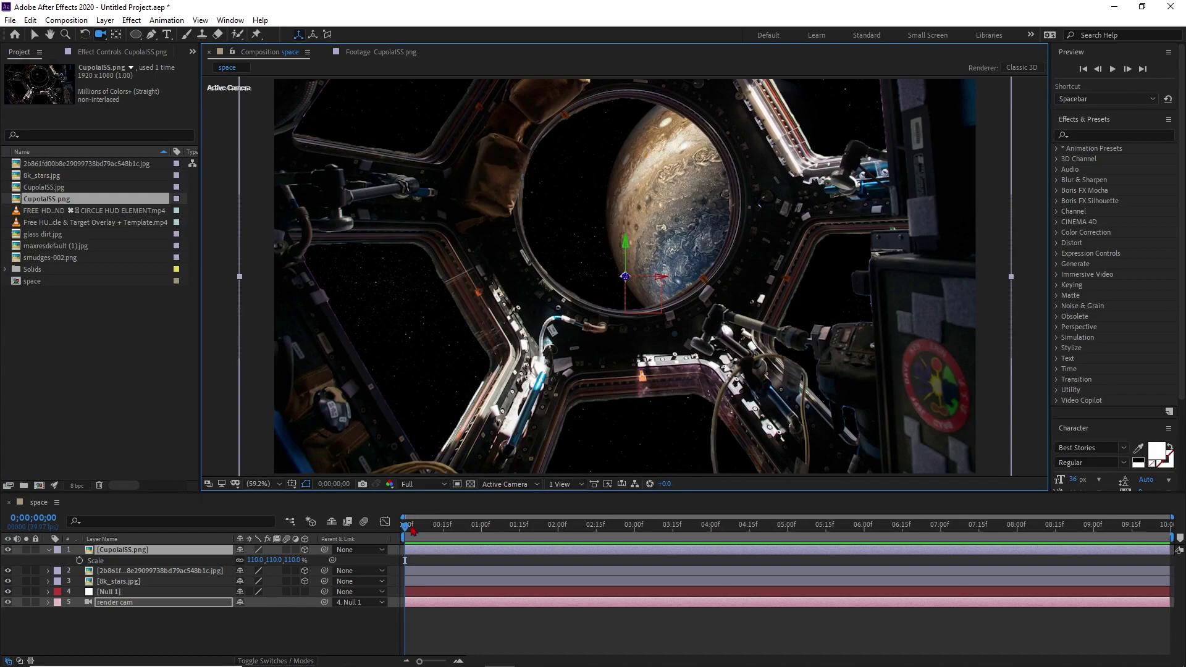
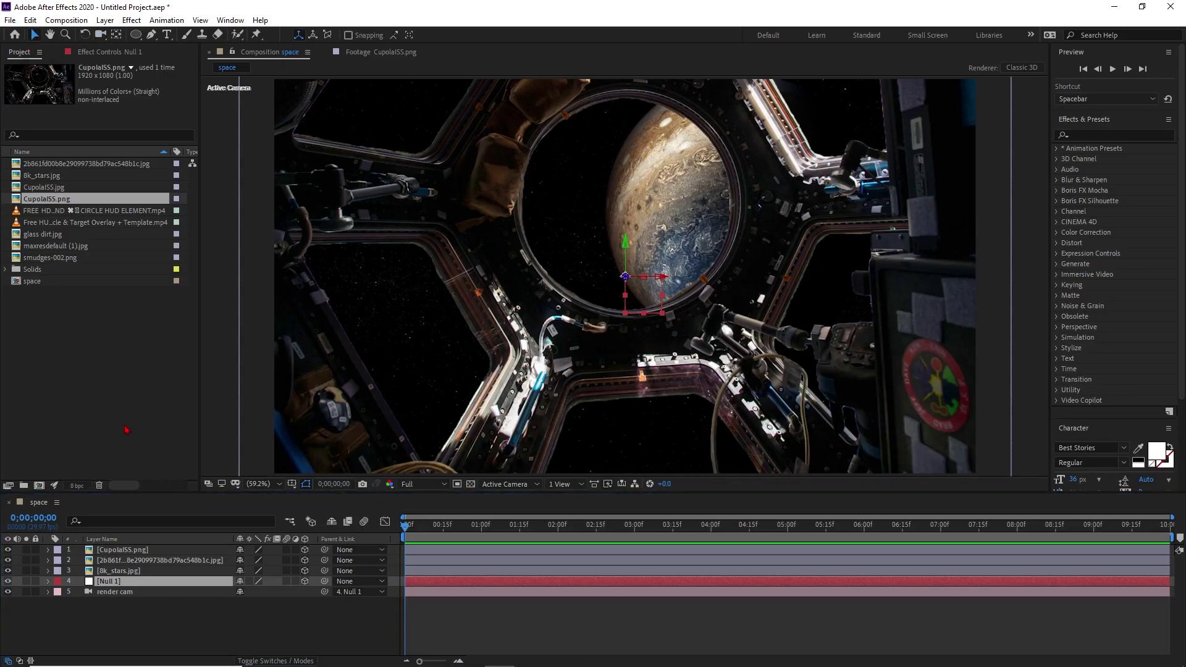
- Enable keyframing for Null 1's position, orientation and X, Y, Z rotation, and move these keyframes to the end of the timeline
key("p")
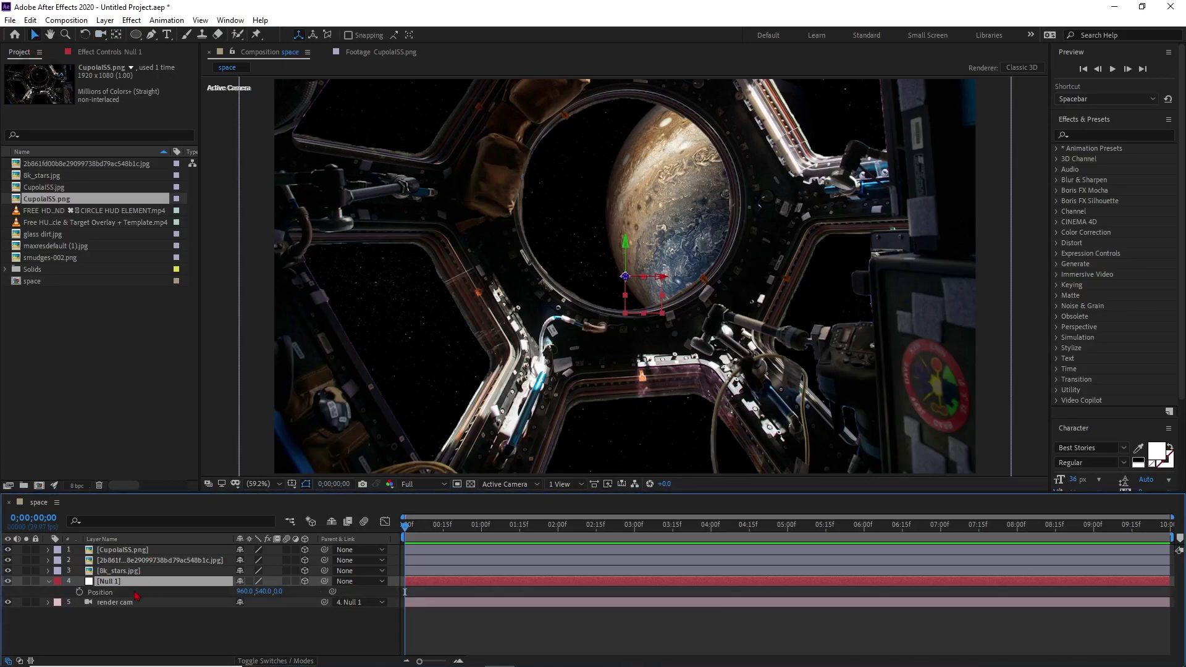
left_click(80, 592)
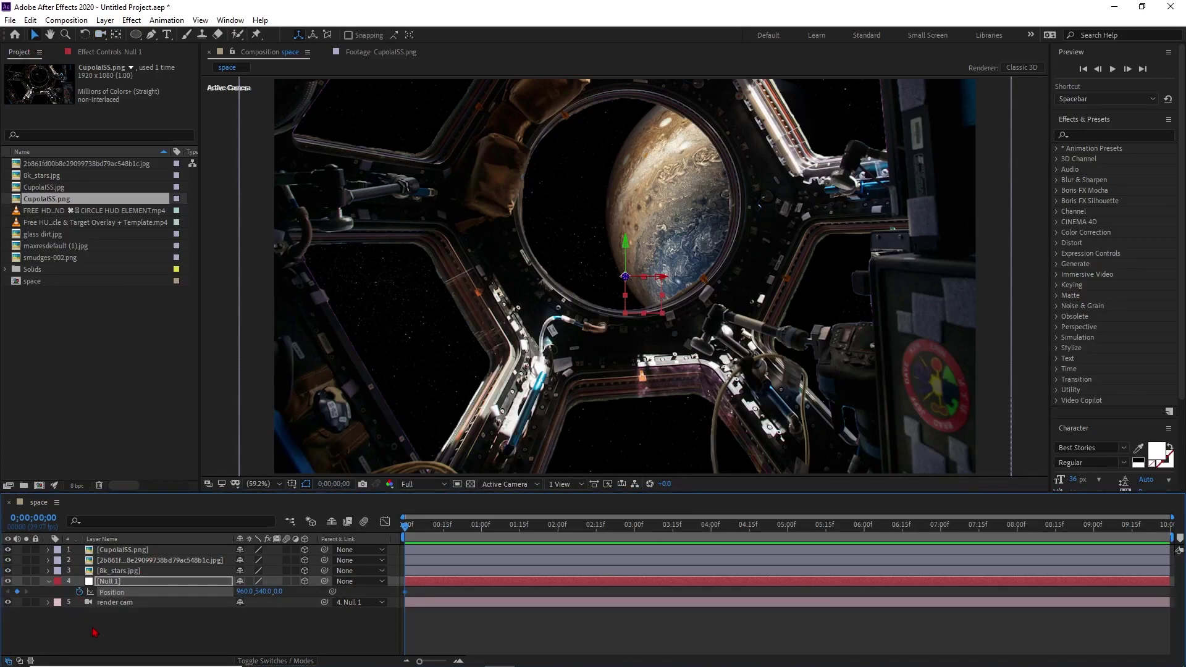
key("shift+r")
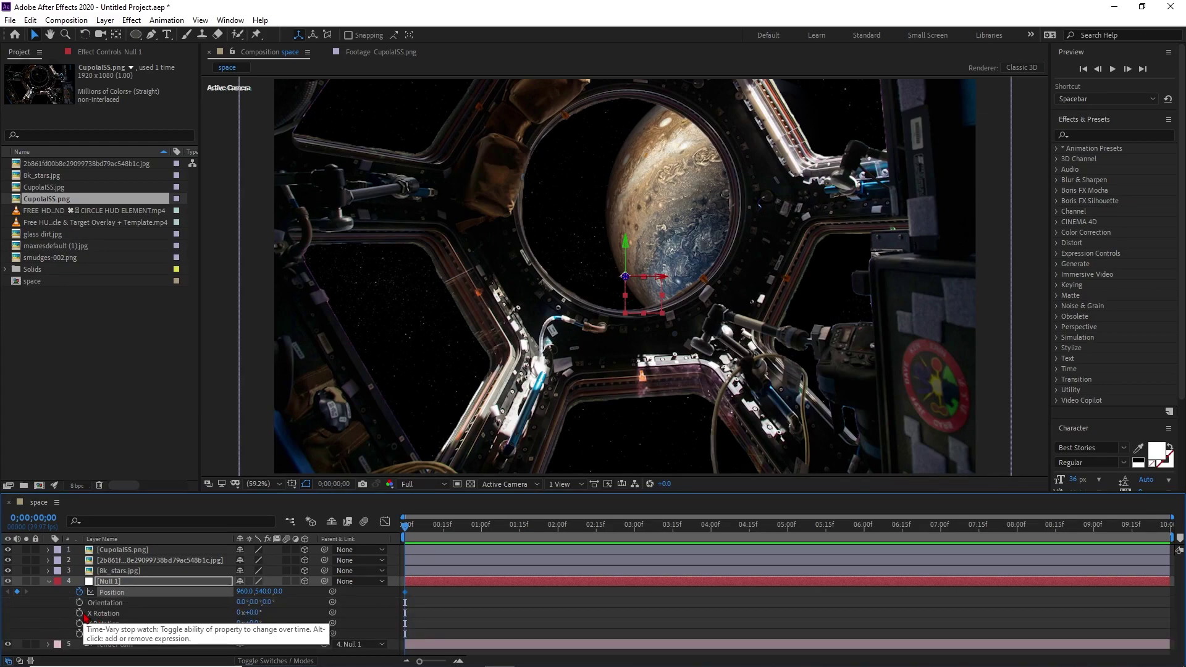
left_click(81, 636)
left_click_drag(79, 635, 79, 603)
left_click_drag(418, 593, 1166, 603)
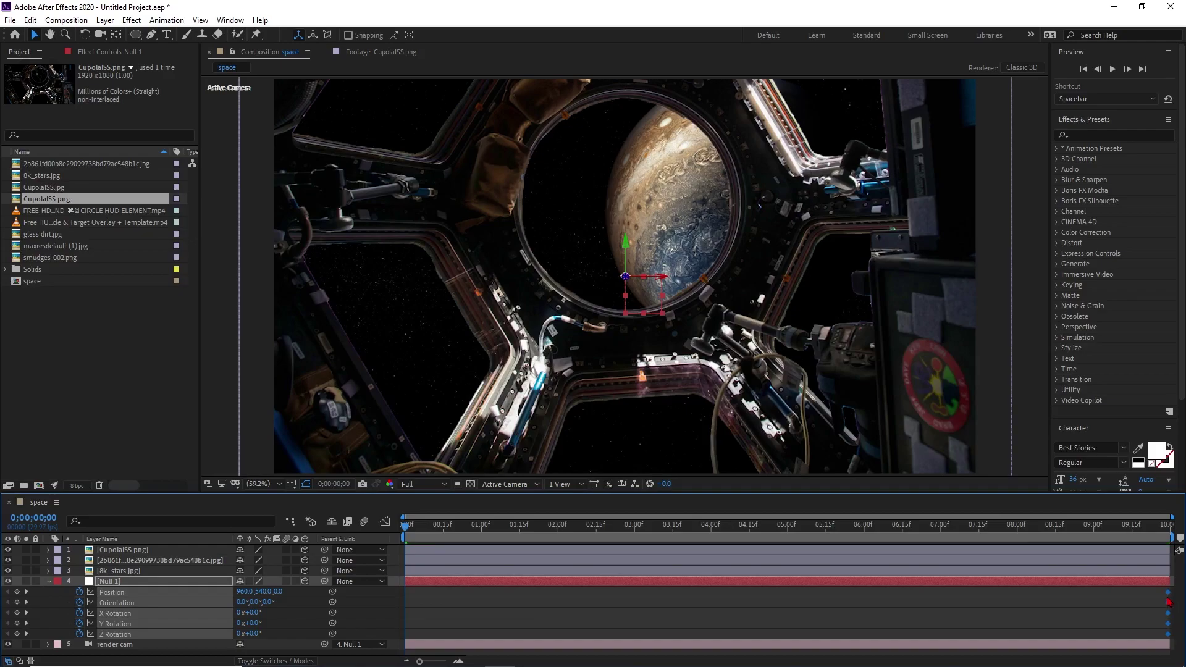
left_click(555, 651)
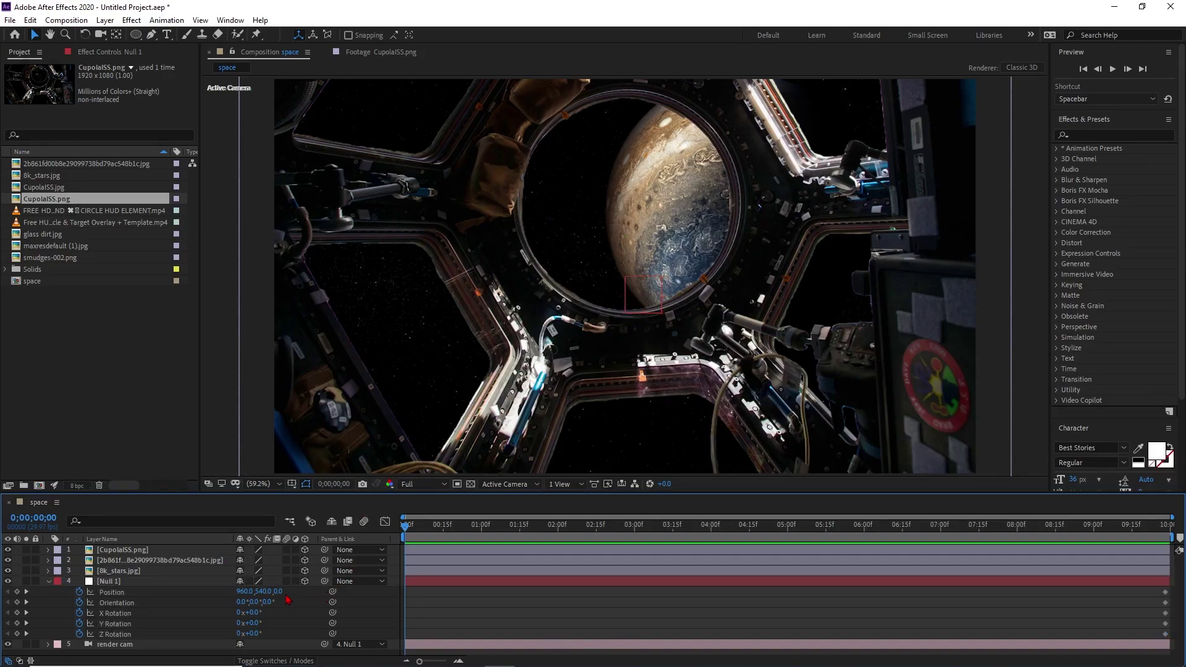
- At the first frame, set Null 1's position to 960, -6, 4783 and its Z orientation to 5°
left_click_drag(280, 591, 980, 432)
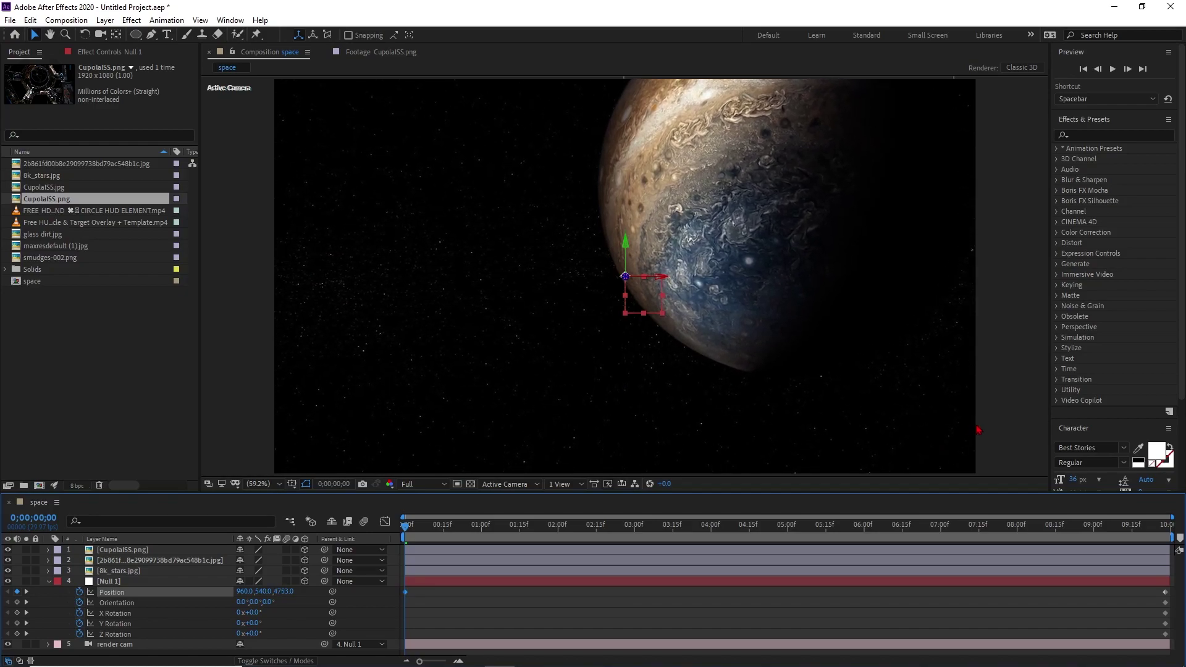
left_click(412, 595)
left_click(296, 620)
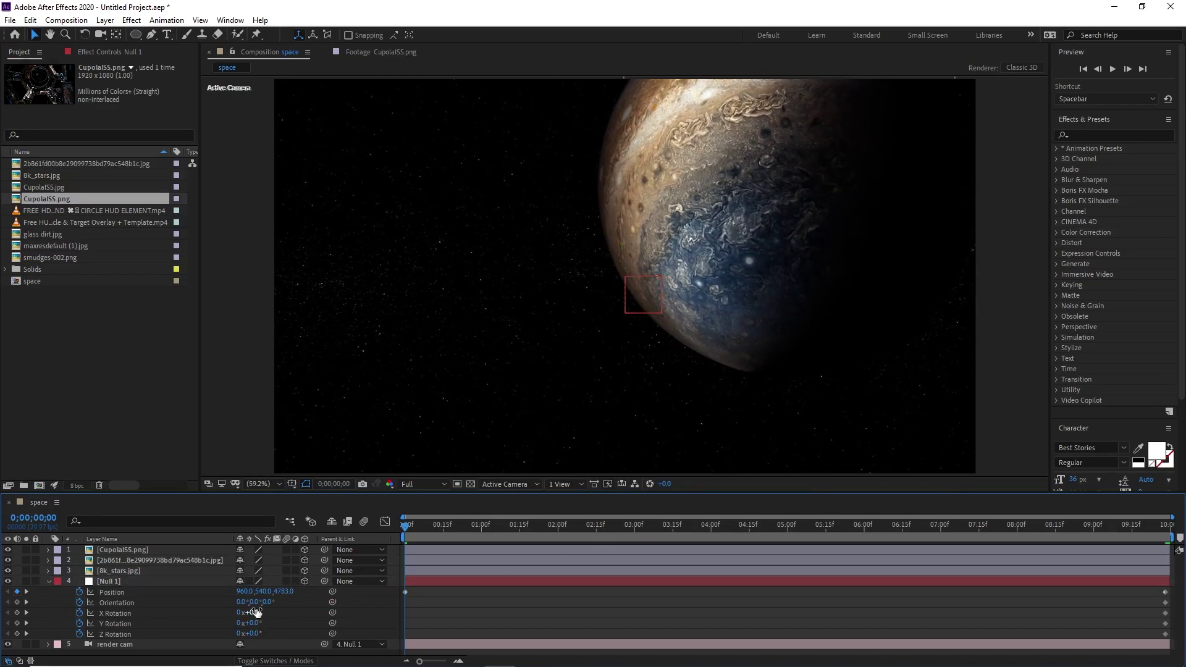
left_click_drag(270, 605, 4, 611)
left_click(279, 629)
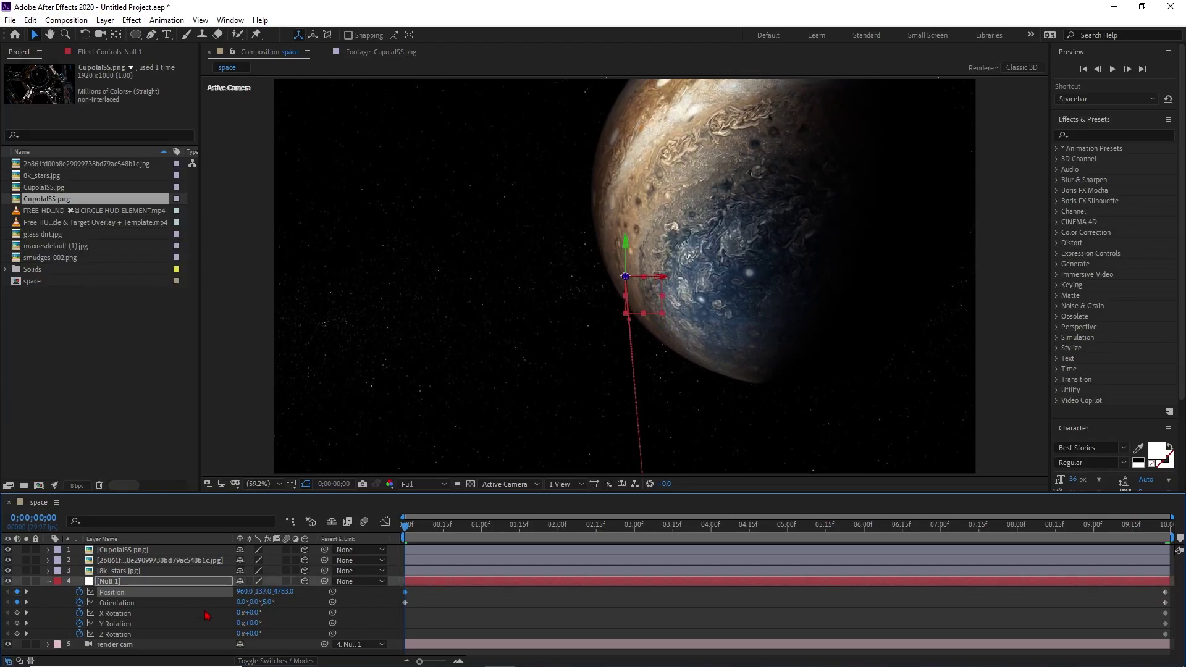
left_click_drag(269, 595, 181, 597)
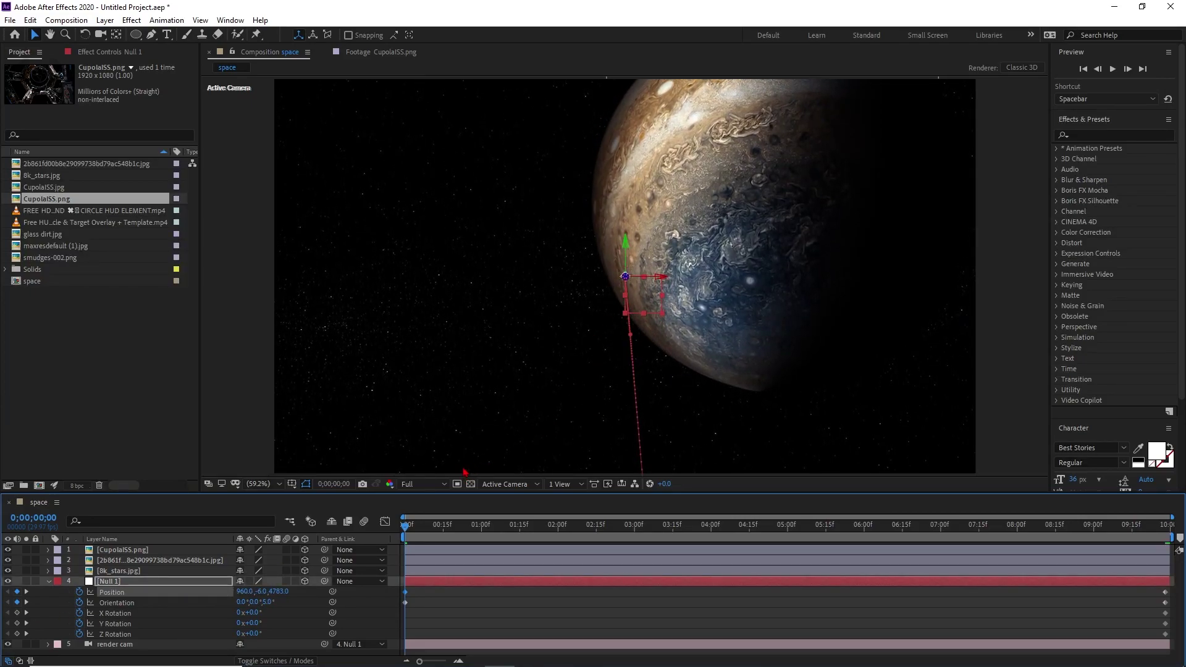
- Apply Easy Ease In to Null 1's first position and orientation keyframes and Easy Ease Out to the last ones
left_click_drag(421, 609, 393, 590)
left_click_drag(1165, 610, 1179, 588)
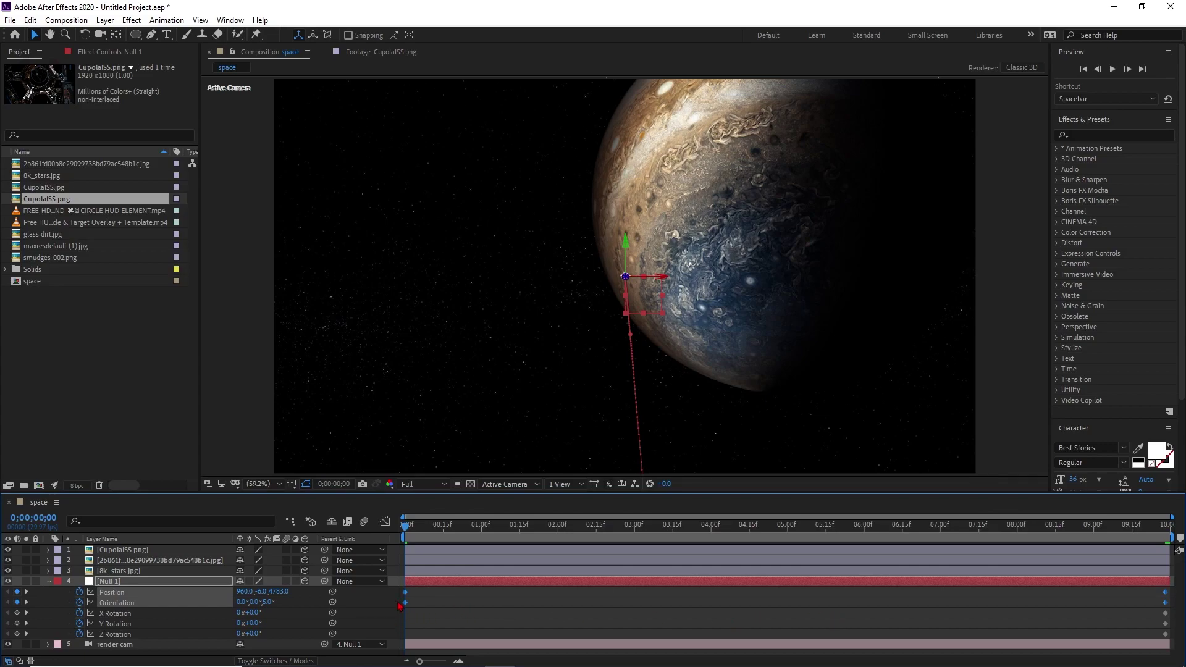
right_click(405, 592)
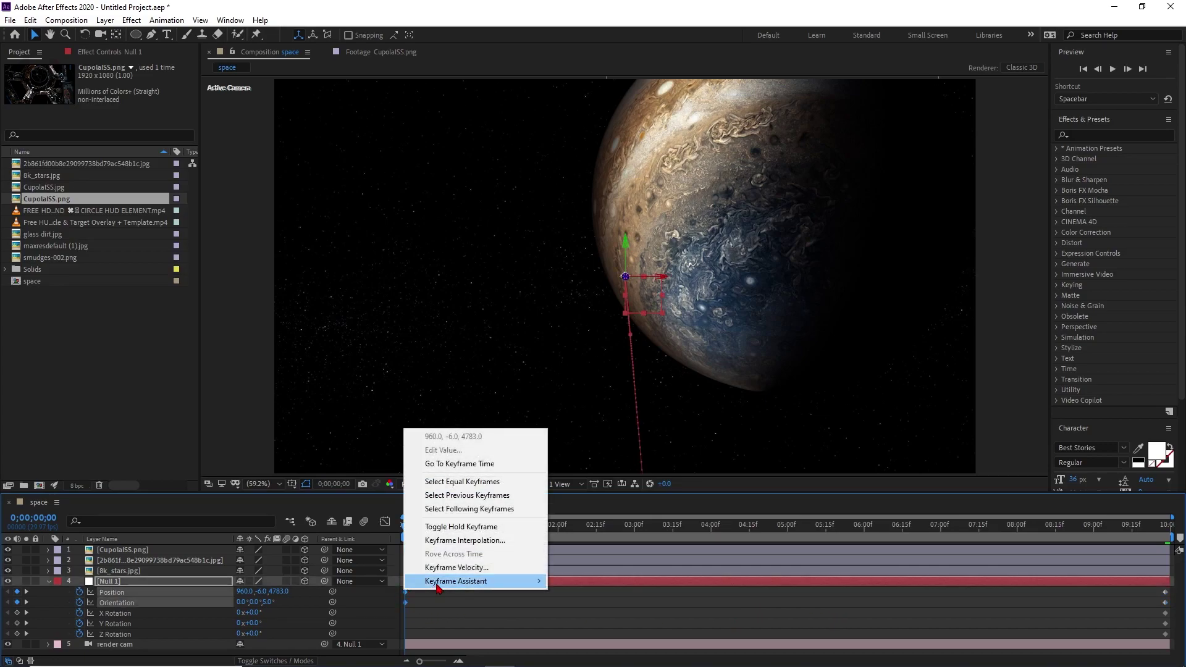
mouse_move(437, 586)
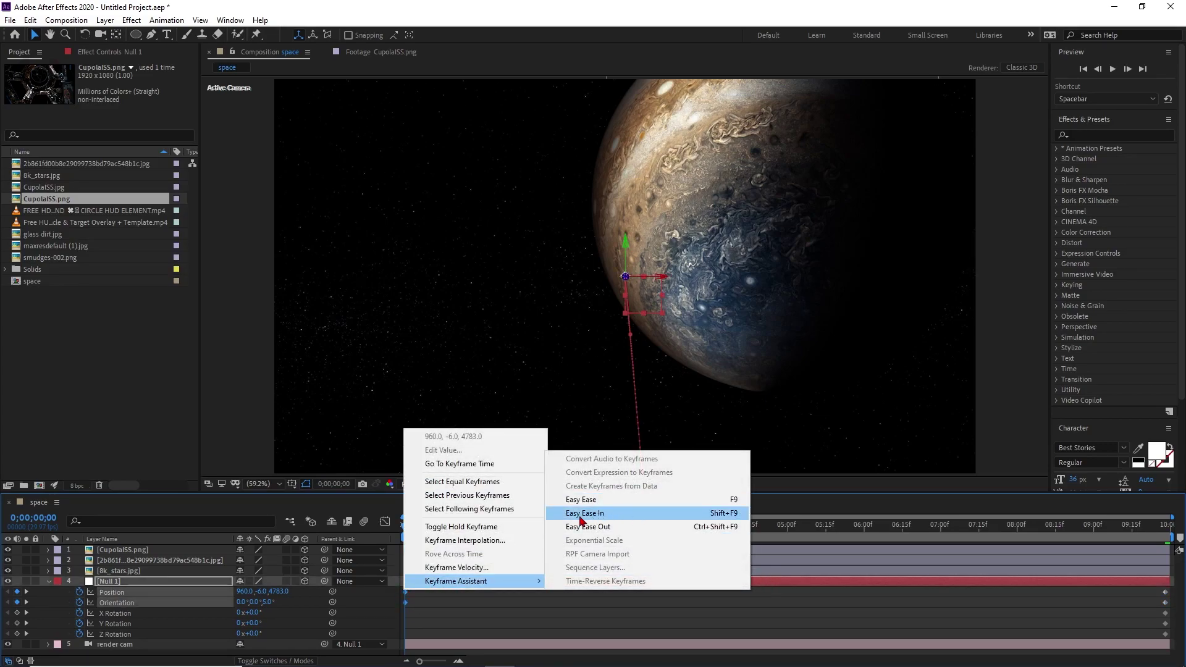
left_click(606, 516)
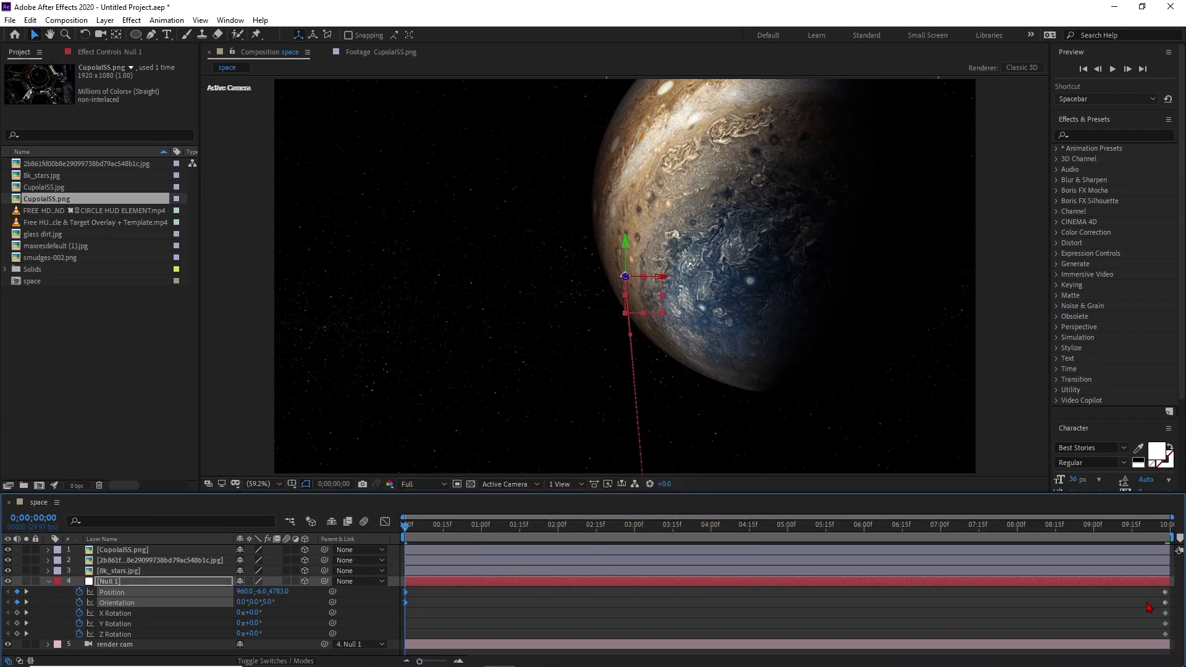
right_click(1165, 603)
mouse_move(1100, 586)
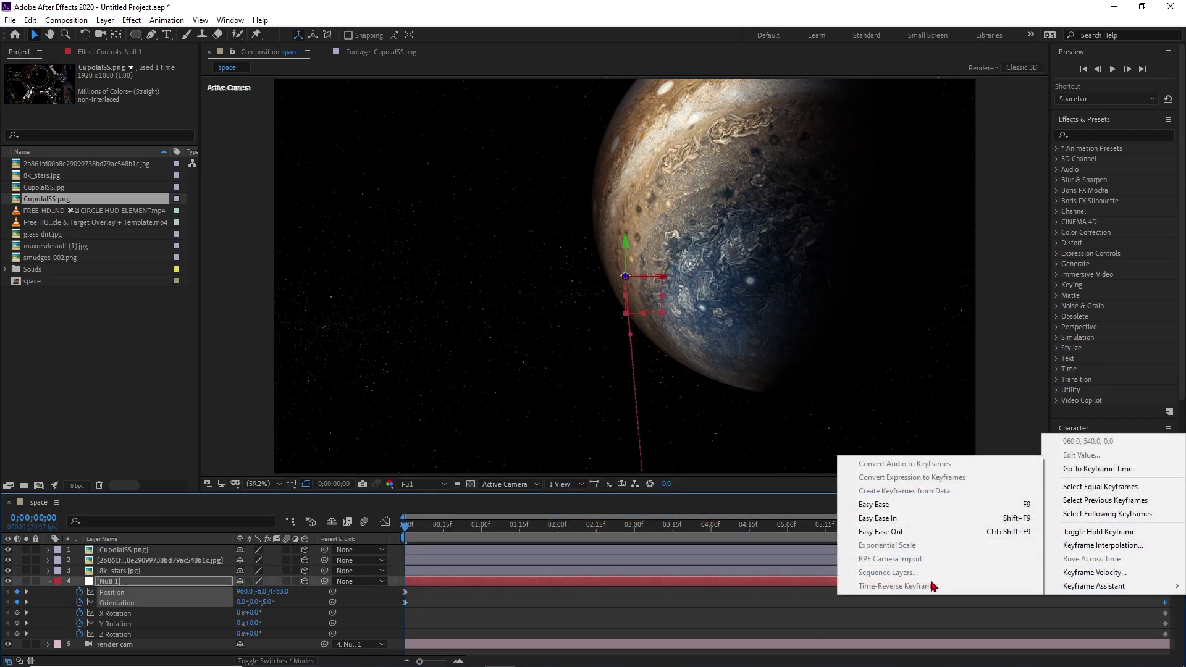
left_click(884, 534)
left_click(757, 597)
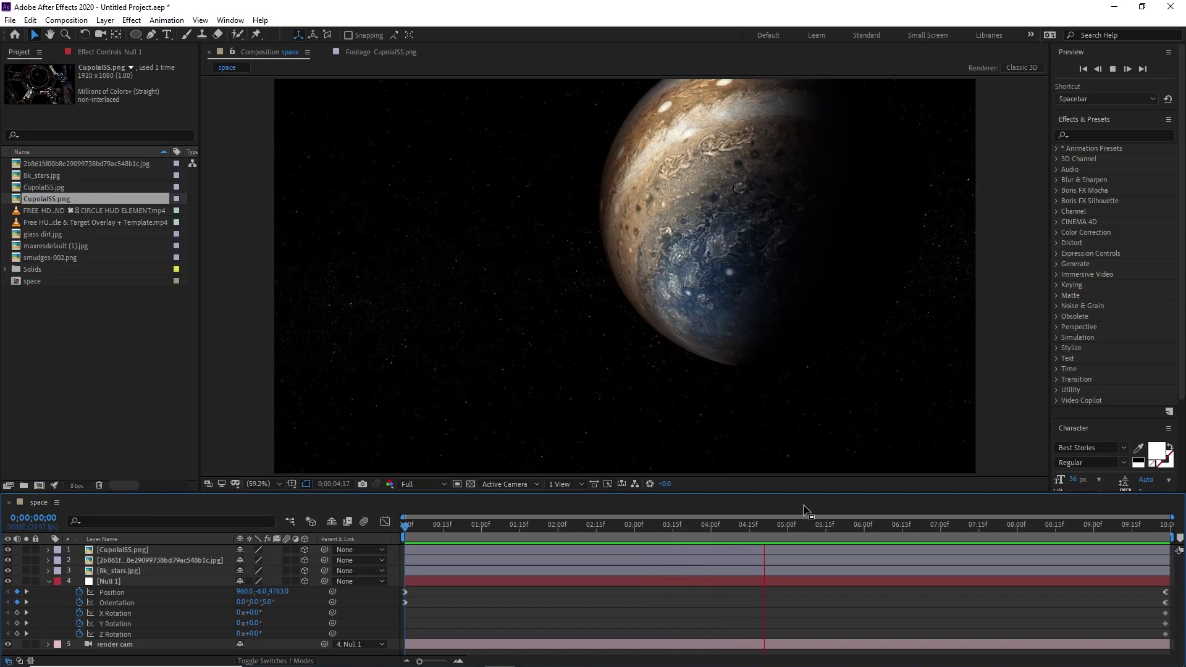
- Play back and scrub through the animated camera move up to its last frame to review it
left_click_drag(833, 538, 1168, 544)
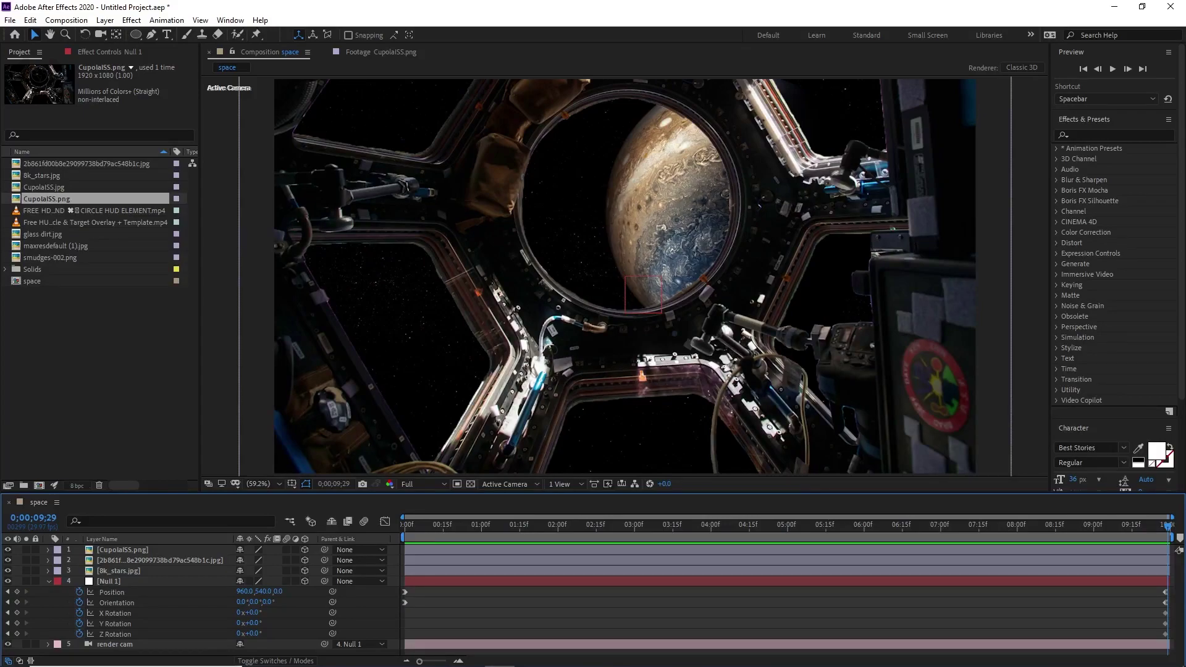
key("space")
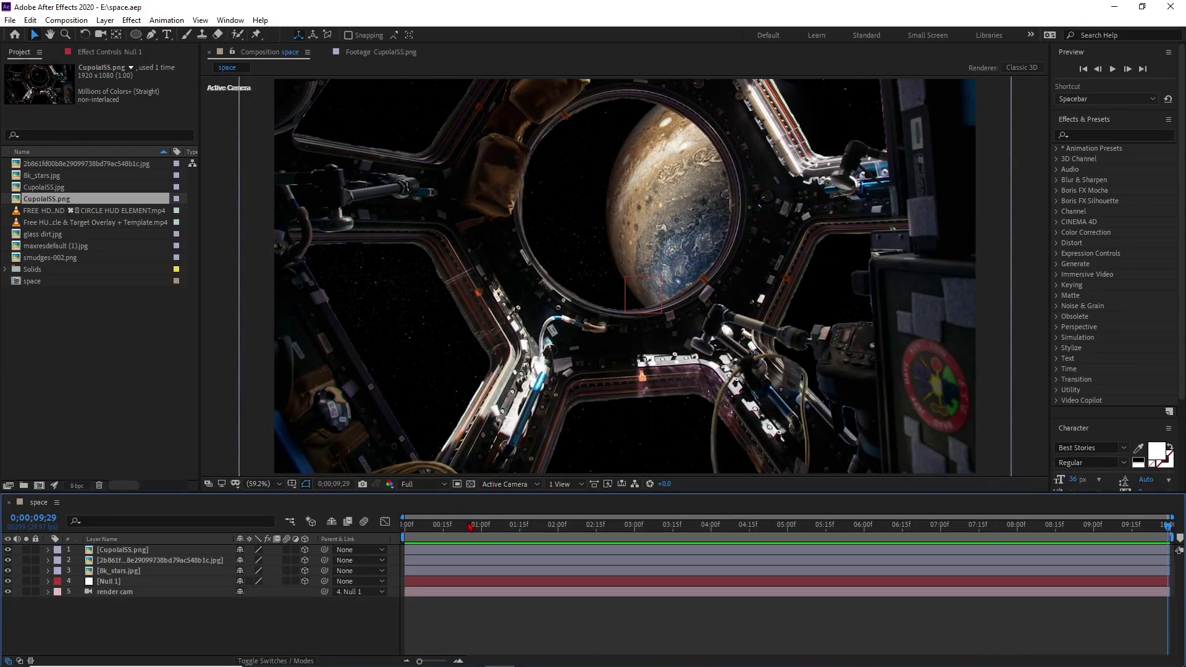
left_click_drag(470, 527, 1168, 541)
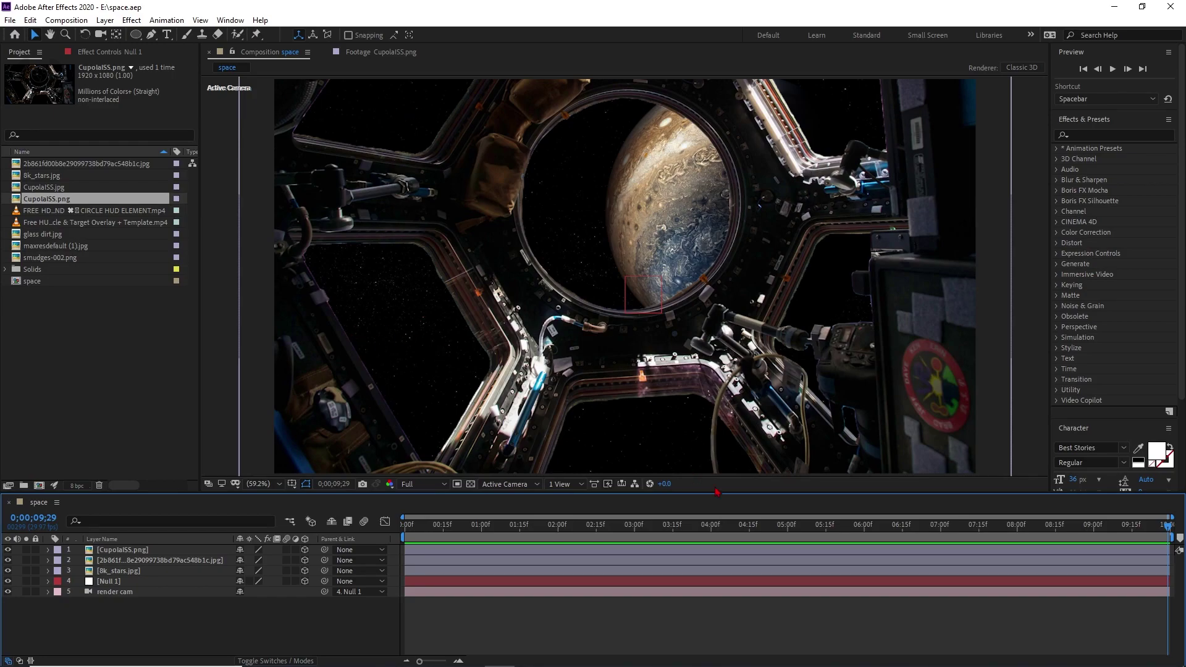
left_click_drag(861, 524, 1170, 550)
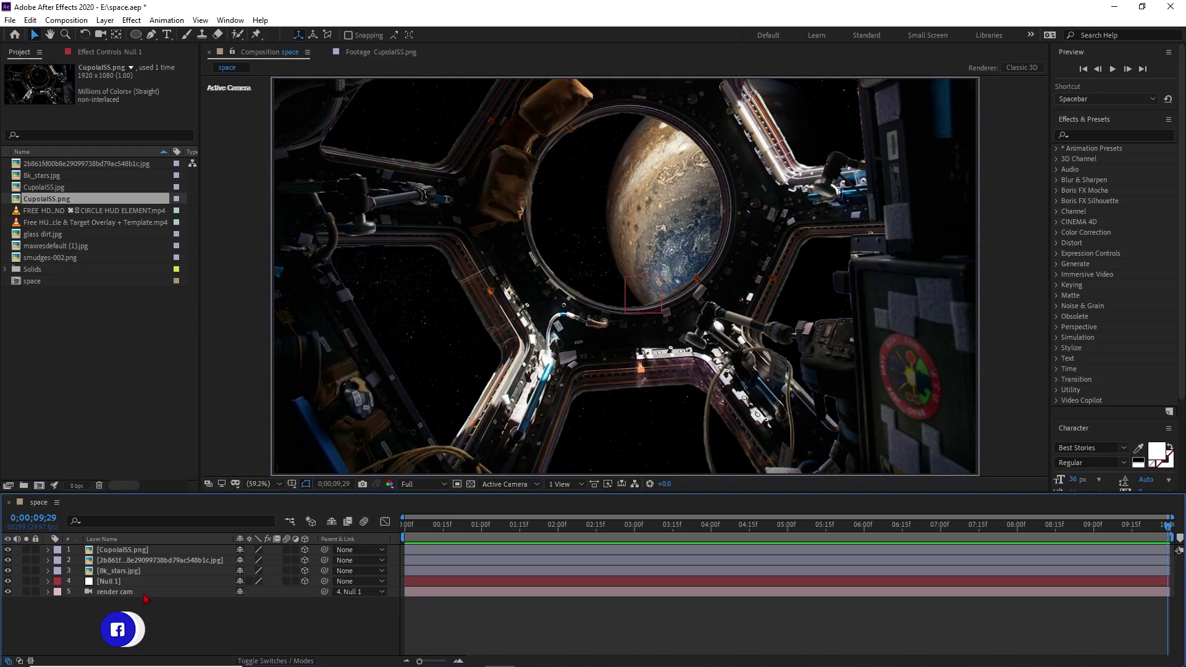
- Compare the glass dirt, maxresdefault (1) and smudges-002 footage, and add glass dirt.jpg directly below the CupolaISS.png layer
left_click(53, 406)
double_click(72, 235)
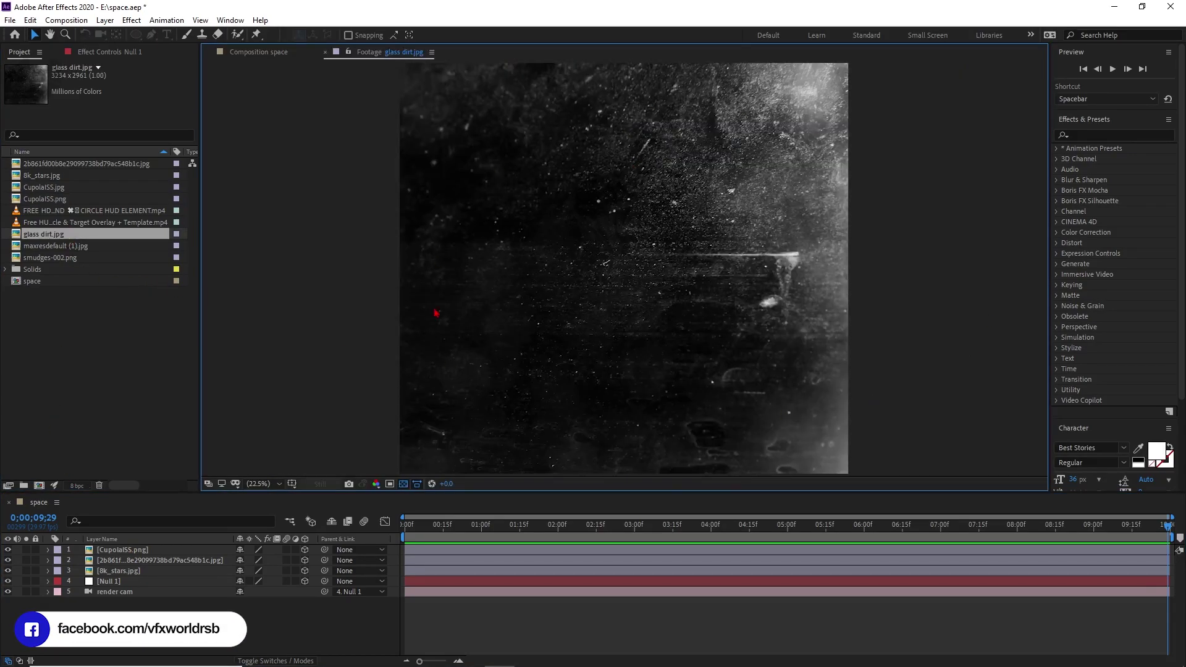
double_click(72, 247)
double_click(74, 258)
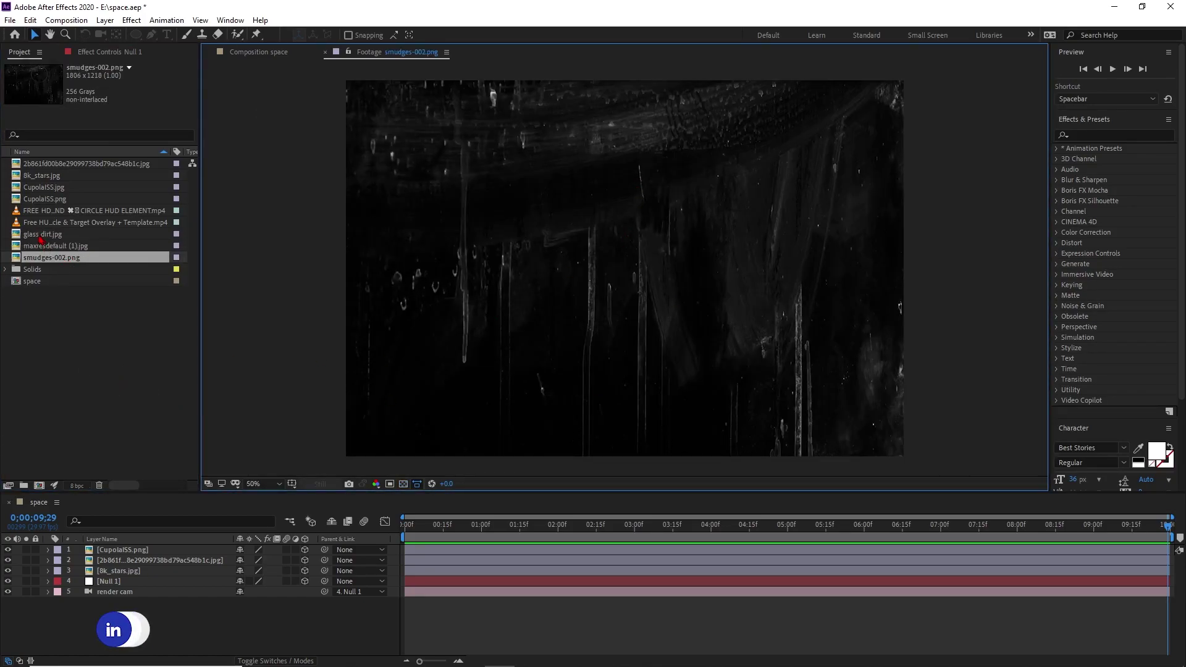
left_click(20, 236)
double_click(21, 236)
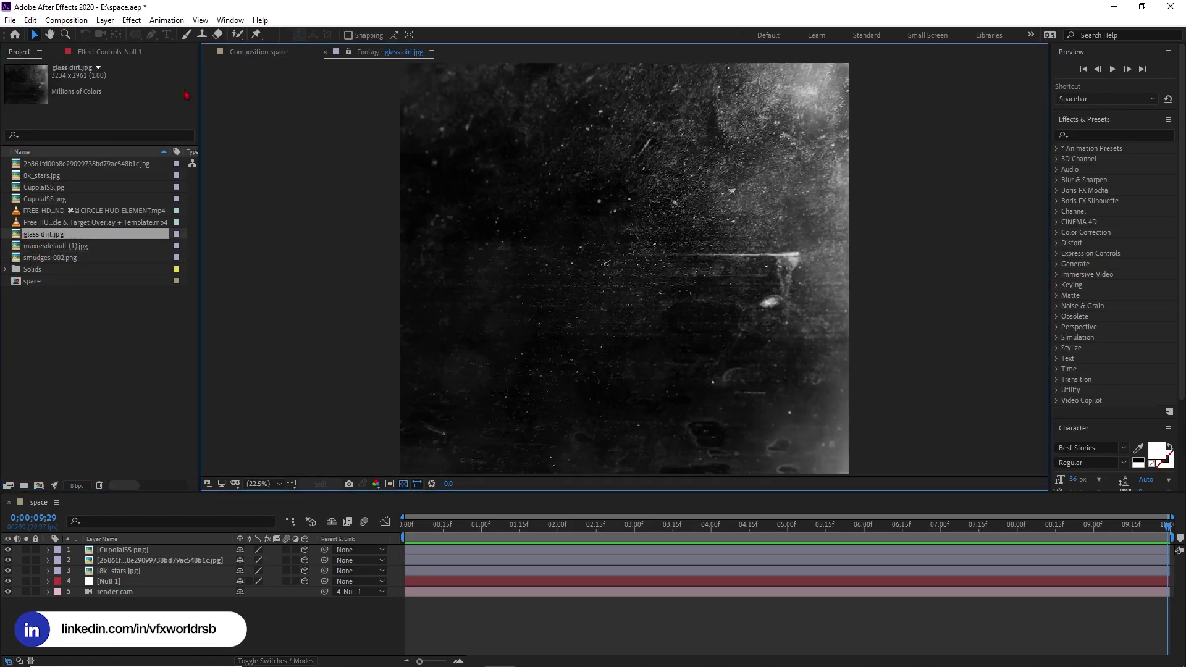
left_click_drag(74, 241, 129, 560)
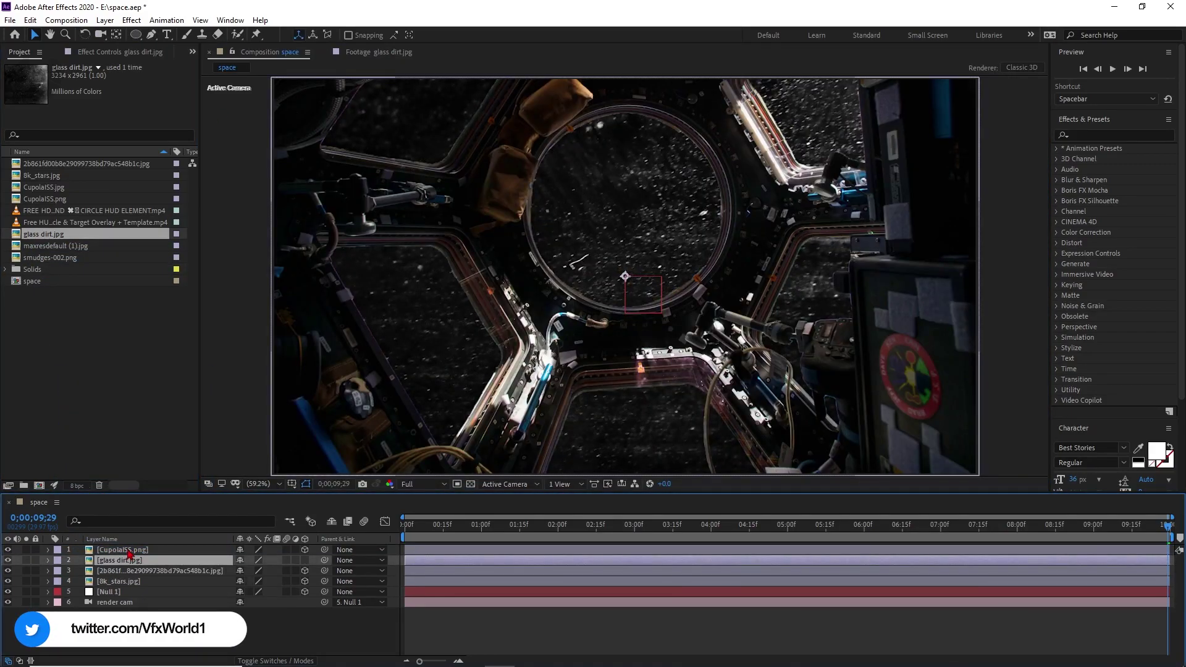
- Rename the CupolaISS.png layer to iss
left_click(129, 550)
right_click(135, 552)
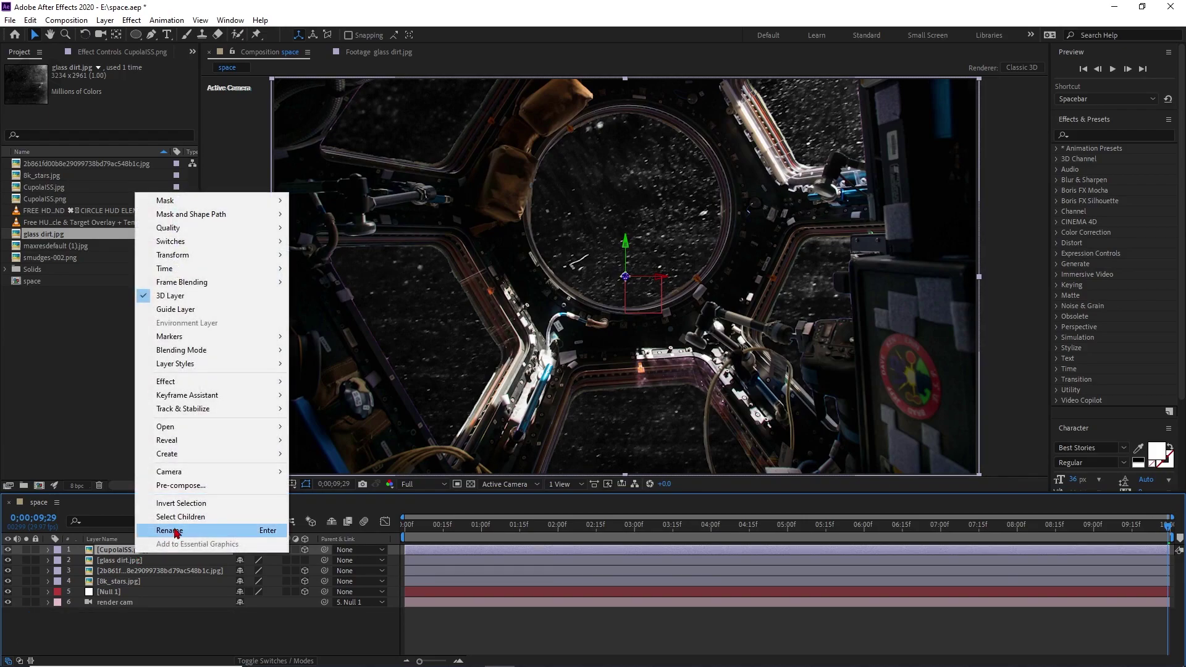
left_click(176, 532)
type("iss")
key("Return")
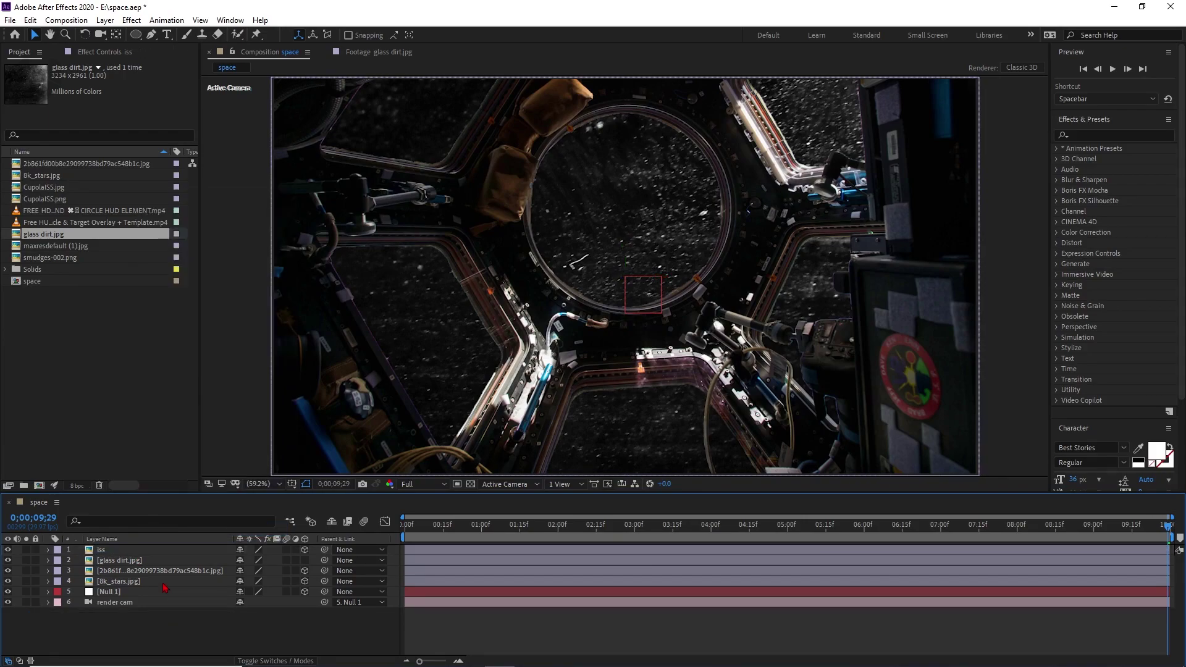
- Rename the masked planet image layer to planet
left_click(172, 572)
right_click(171, 573)
left_click(204, 550)
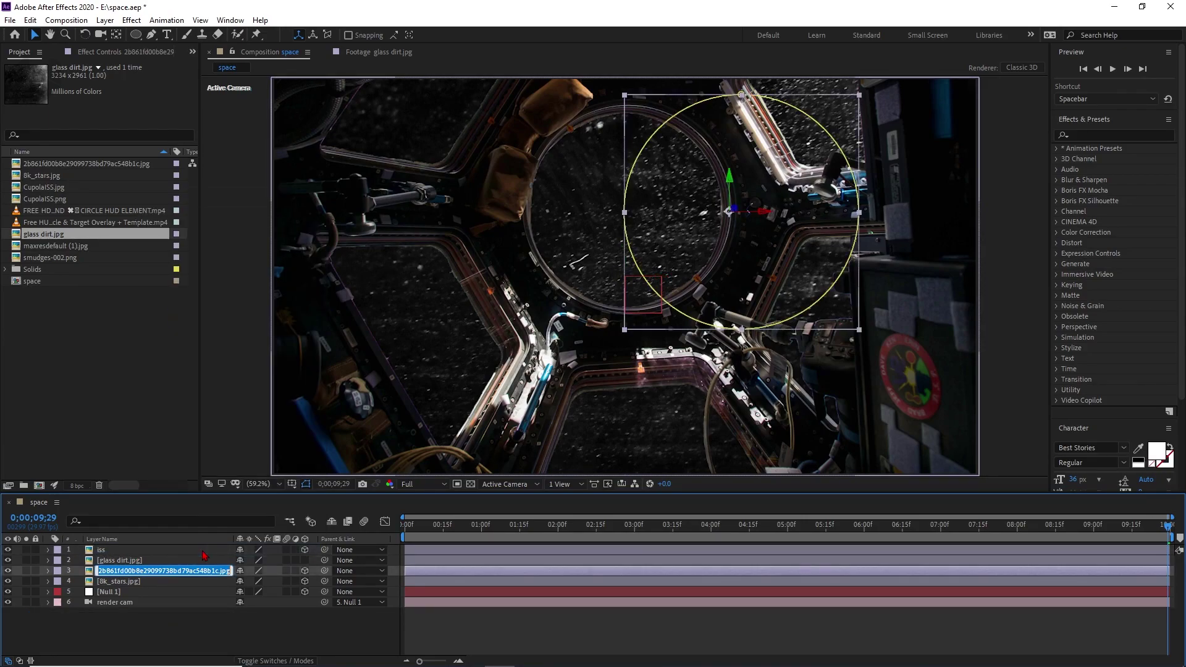
type("o")
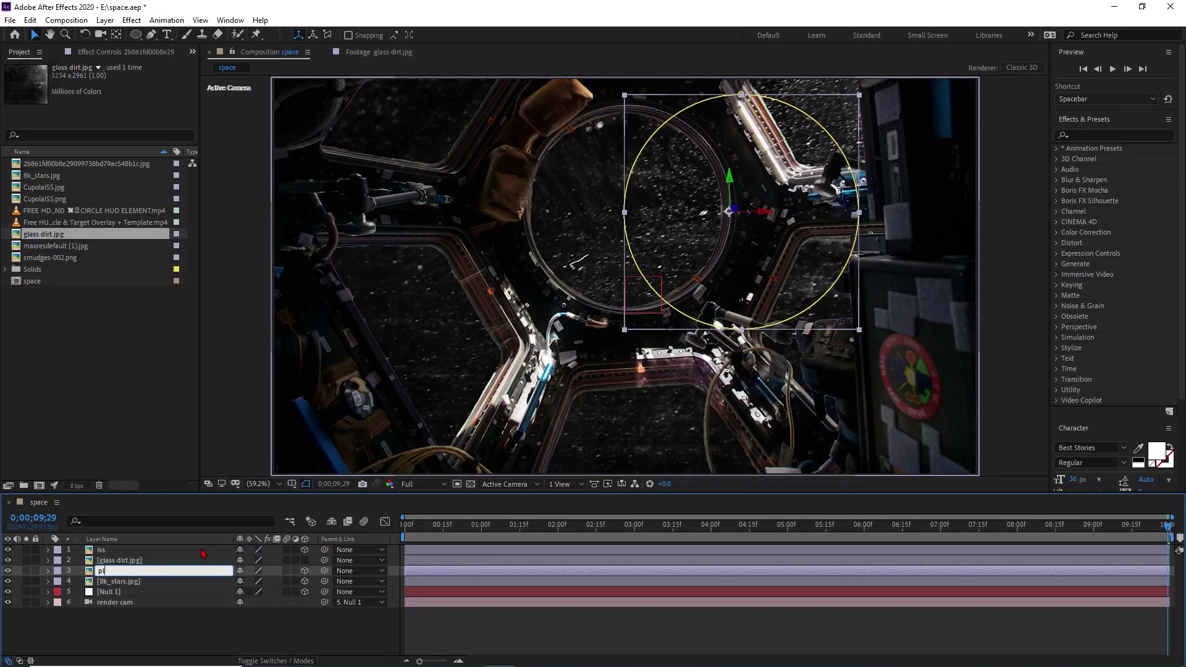
type("lanet")
key("Return")
left_click(191, 635)
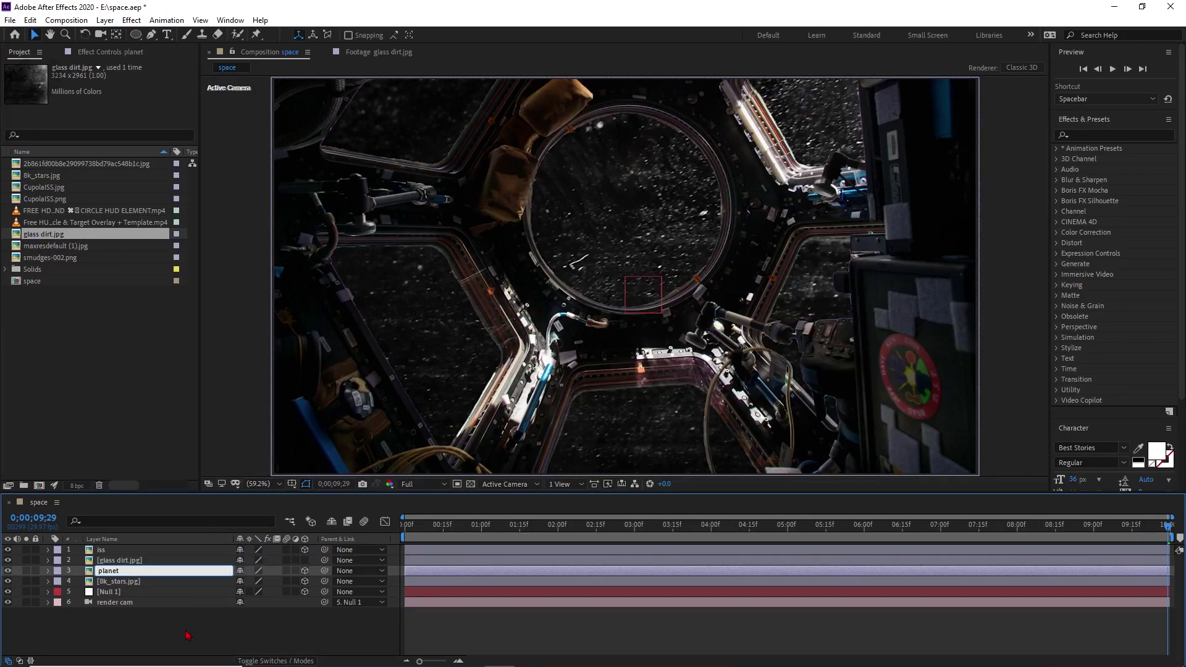
- Rename the glass dirt.jpg layer to glass 1
left_click(153, 561)
right_click(153, 562)
left_click(179, 541)
type("g")
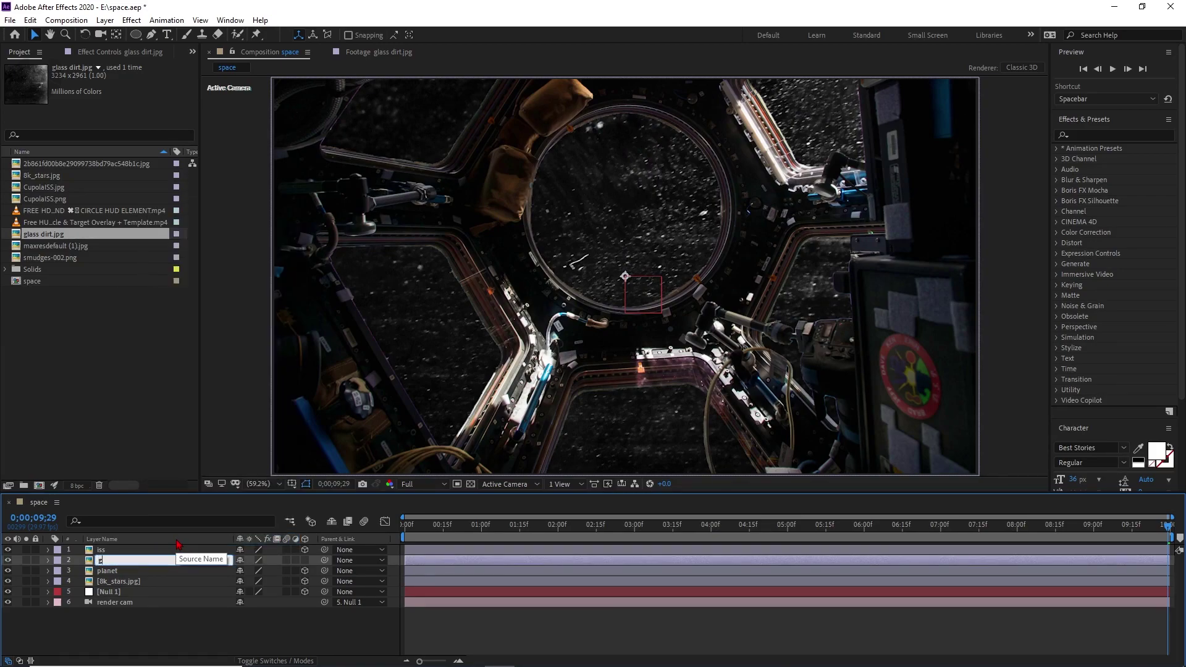
type("lass 1")
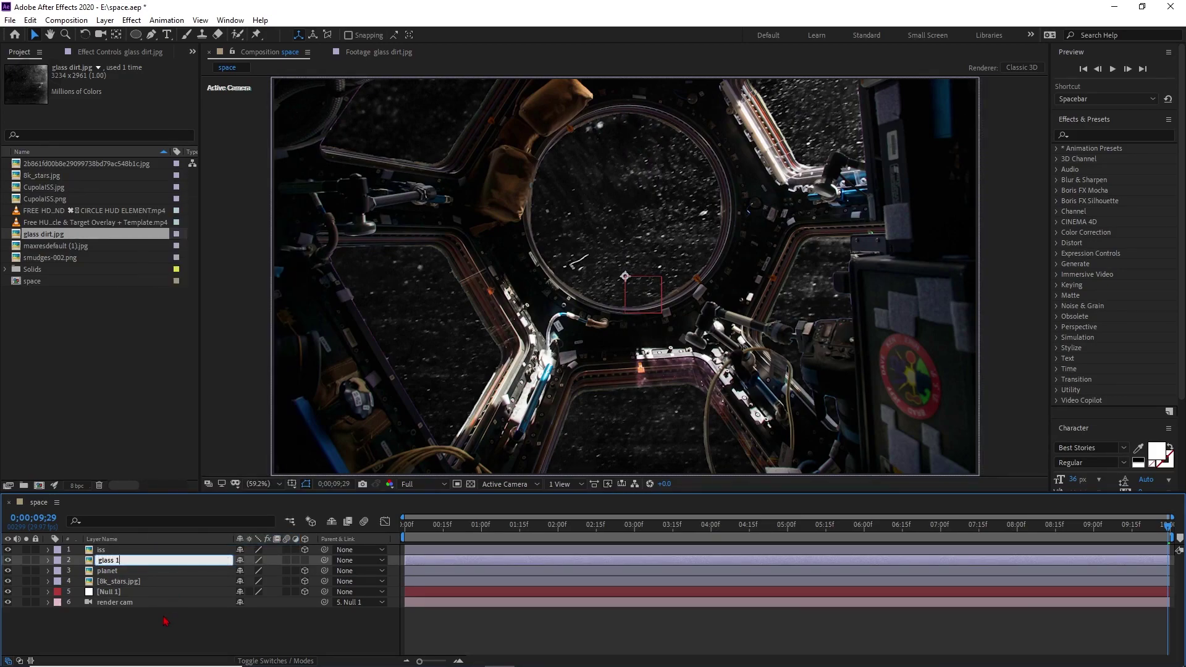
left_click(165, 615)
- Make the glass 1 layer 3D, scale it to 21% and position it over the round cupola window
left_click(168, 565)
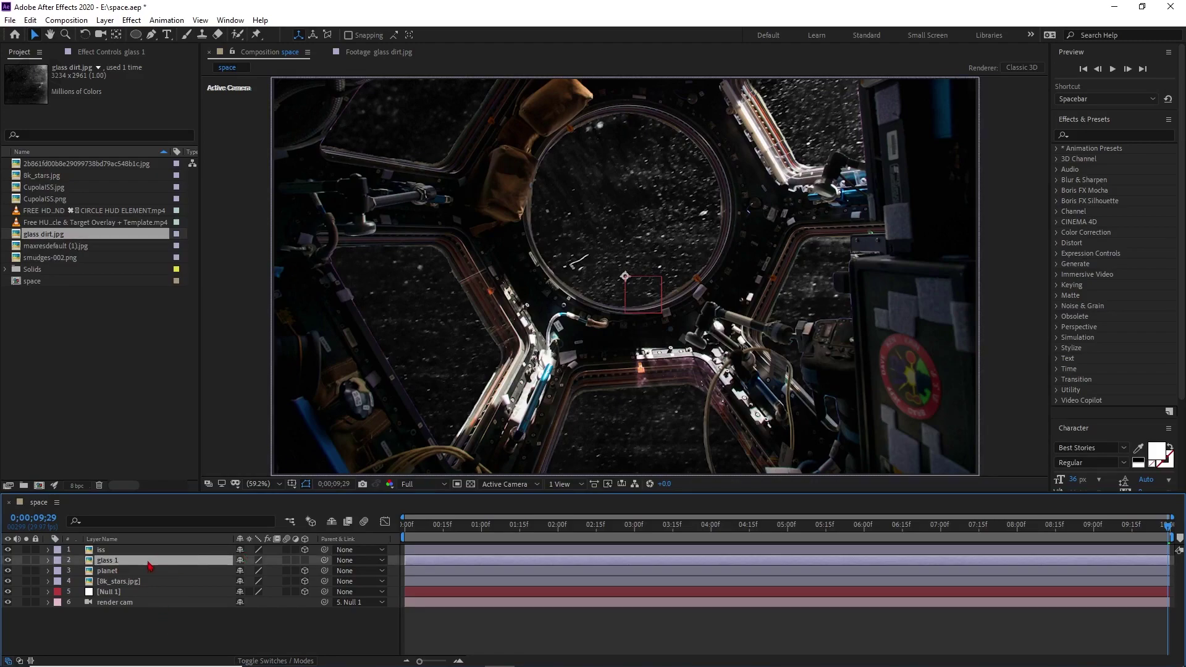
left_click(306, 561)
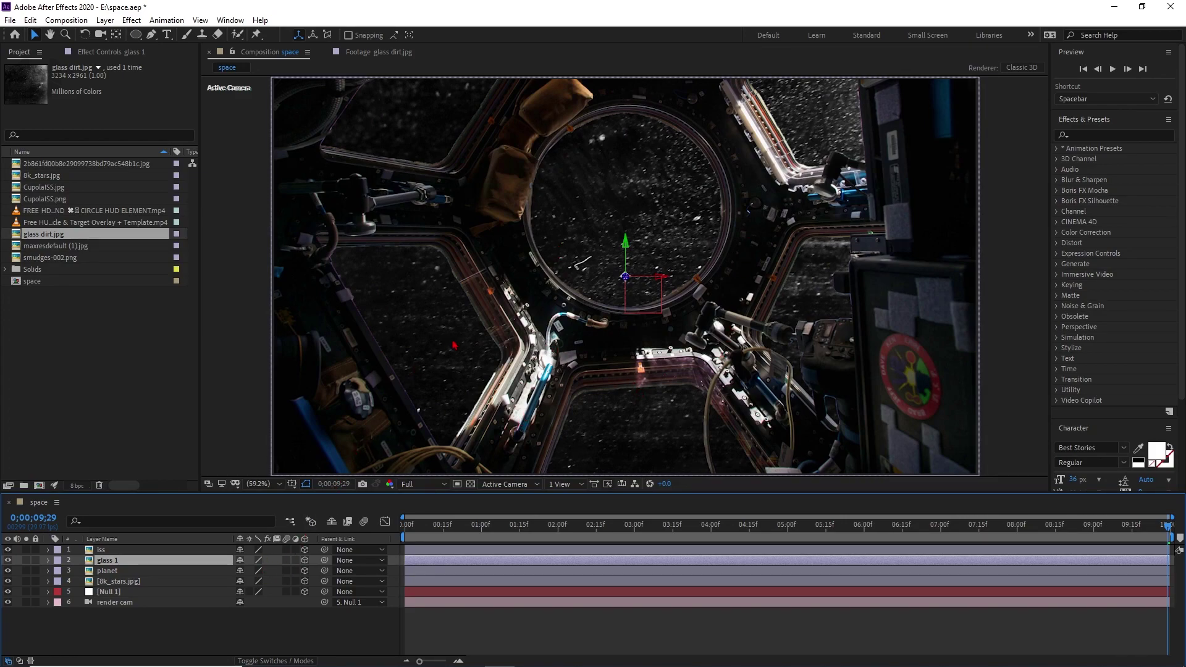
key("s")
left_click_drag(254, 571, 210, 570)
left_click_drag(578, 327, 581, 261)
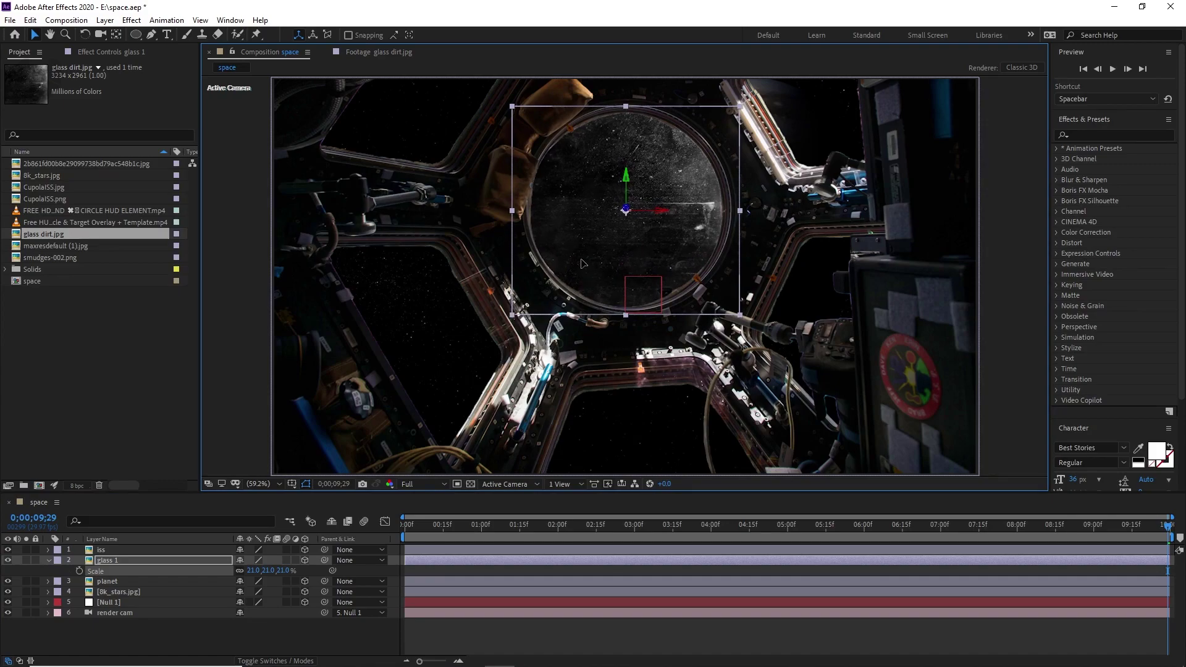
left_click(89, 620)
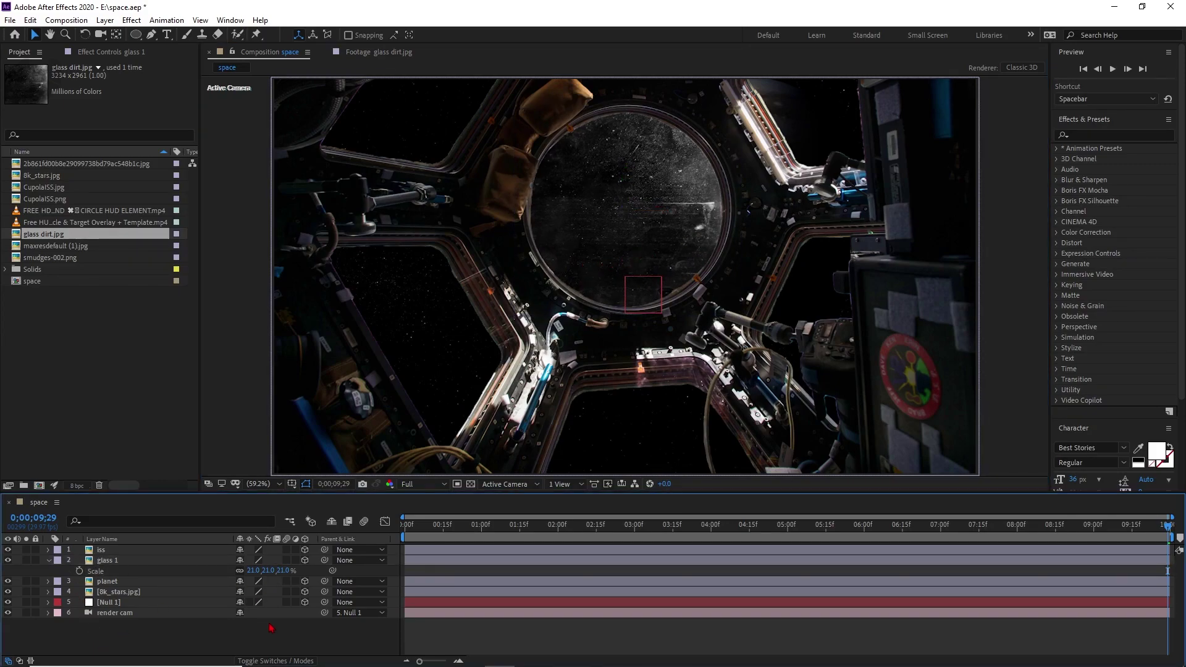
- Set the glass 1 layer's blending mode to Screen after comparing it with Add, and preview the timeline
left_click(275, 662)
left_click(254, 560)
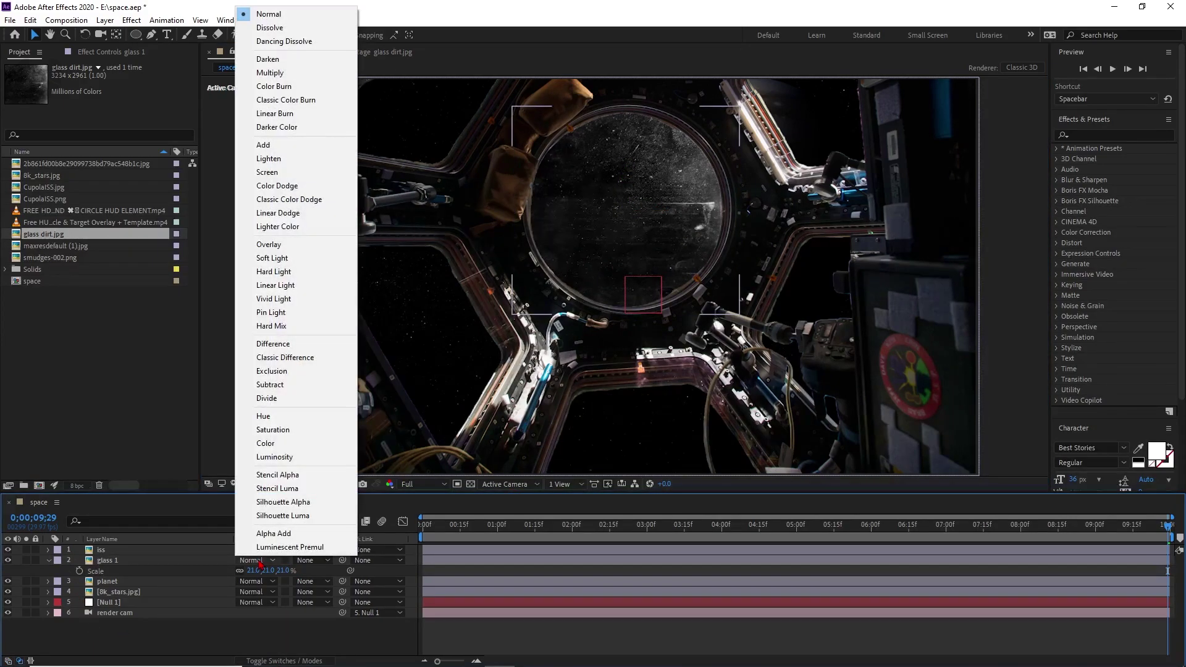
left_click(287, 172)
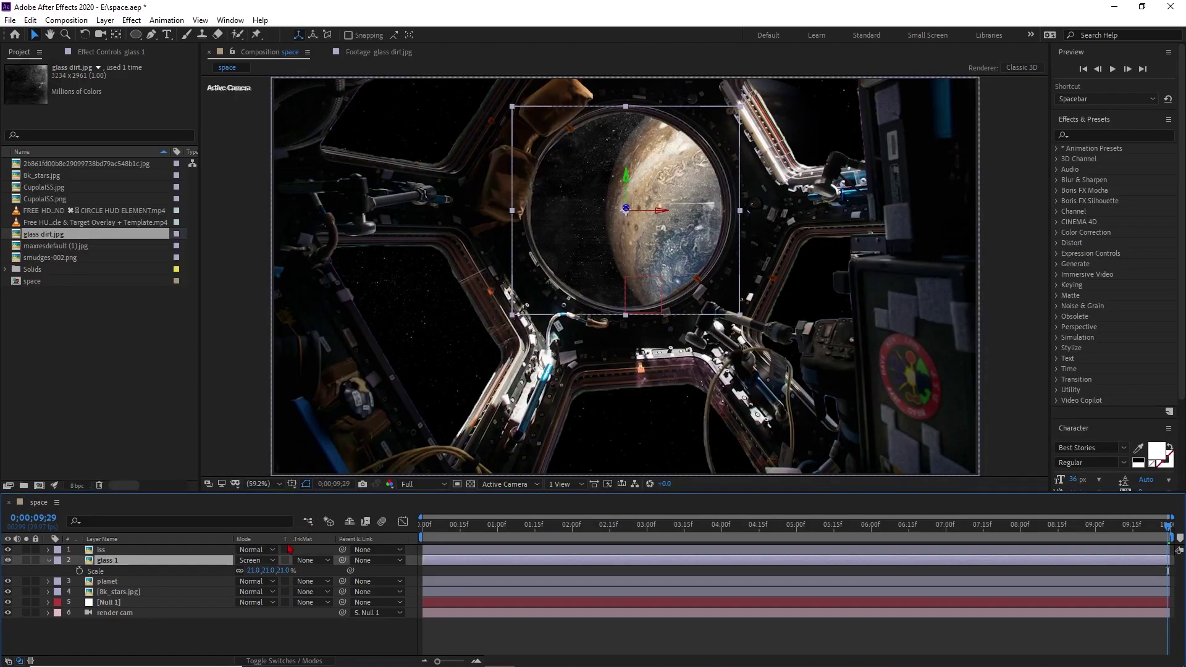
left_click(254, 560)
left_click(300, 144)
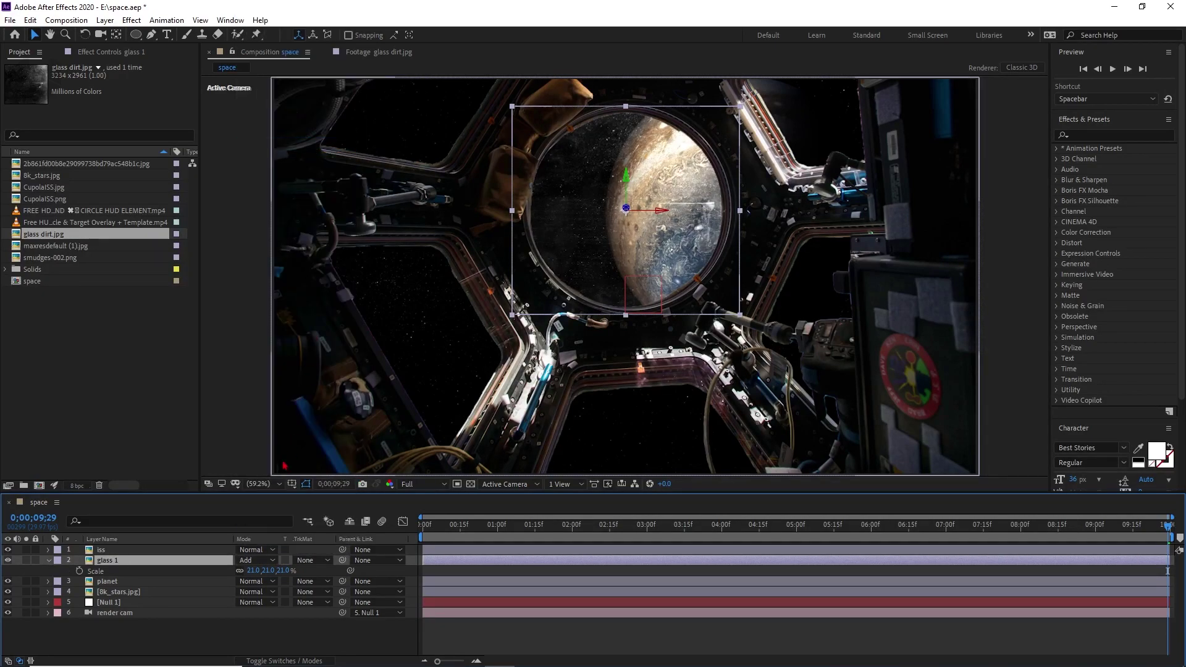
left_click(272, 560)
left_click(288, 173)
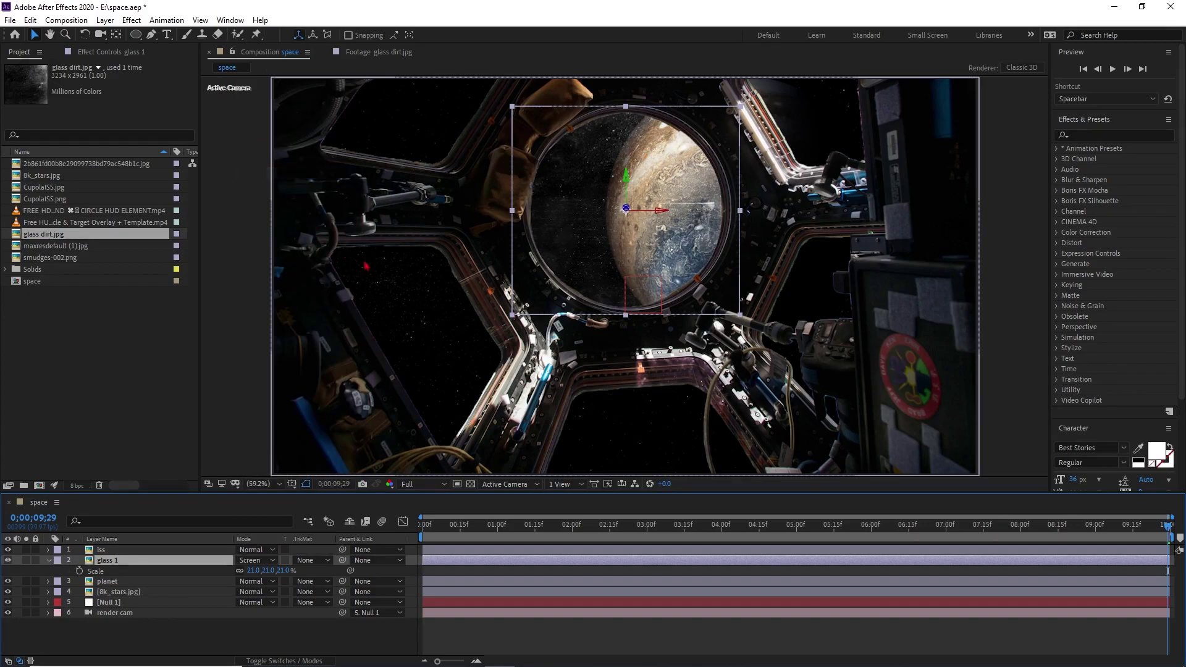
left_click_drag(446, 535, 1168, 502)
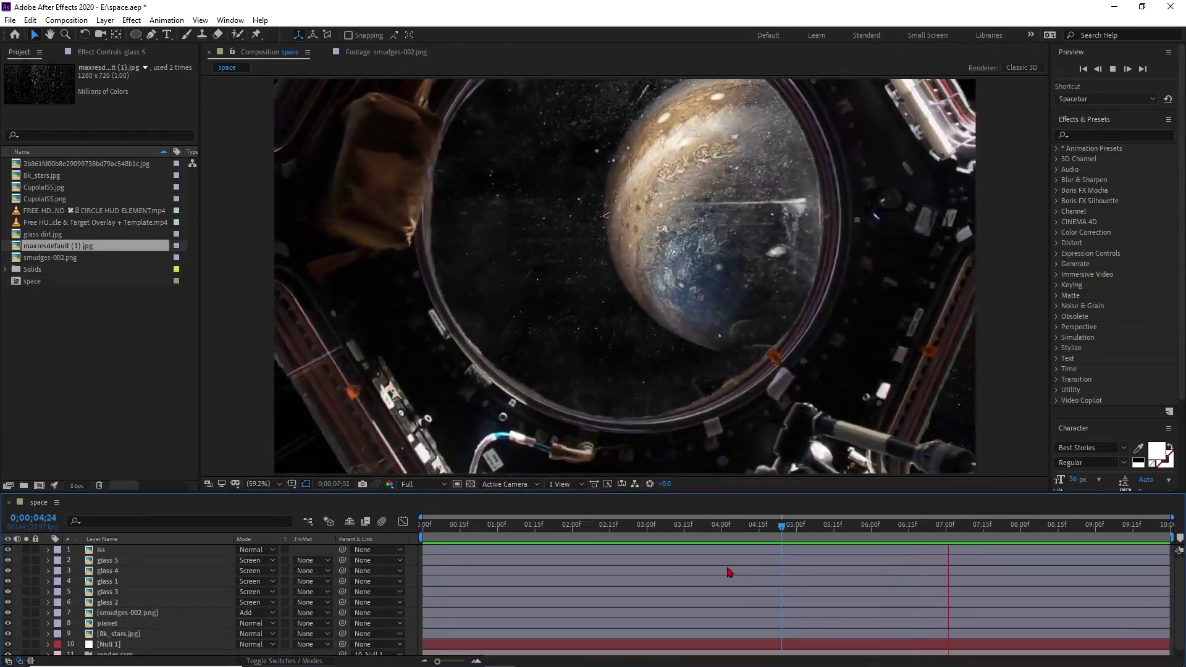
- Add the CIRCLE HUD ELEMENT.mp4 footage to the space composition directly below the iss layer
left_click(800, 538)
left_click_drag(809, 541, 1180, 530)
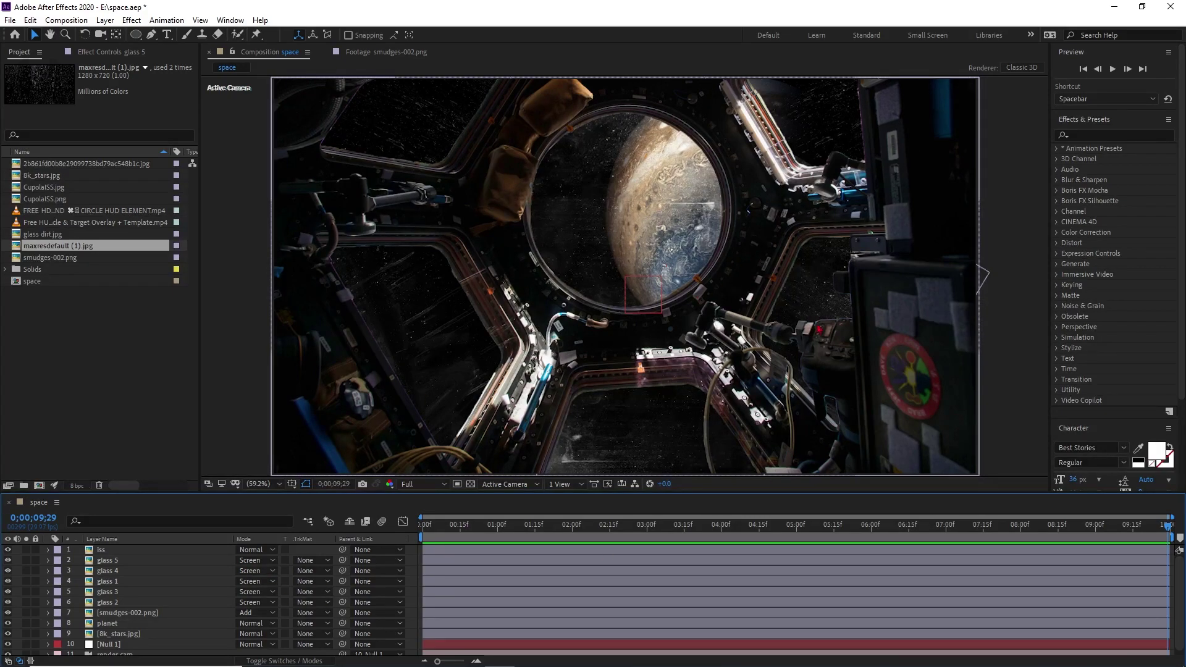
left_click(56, 212)
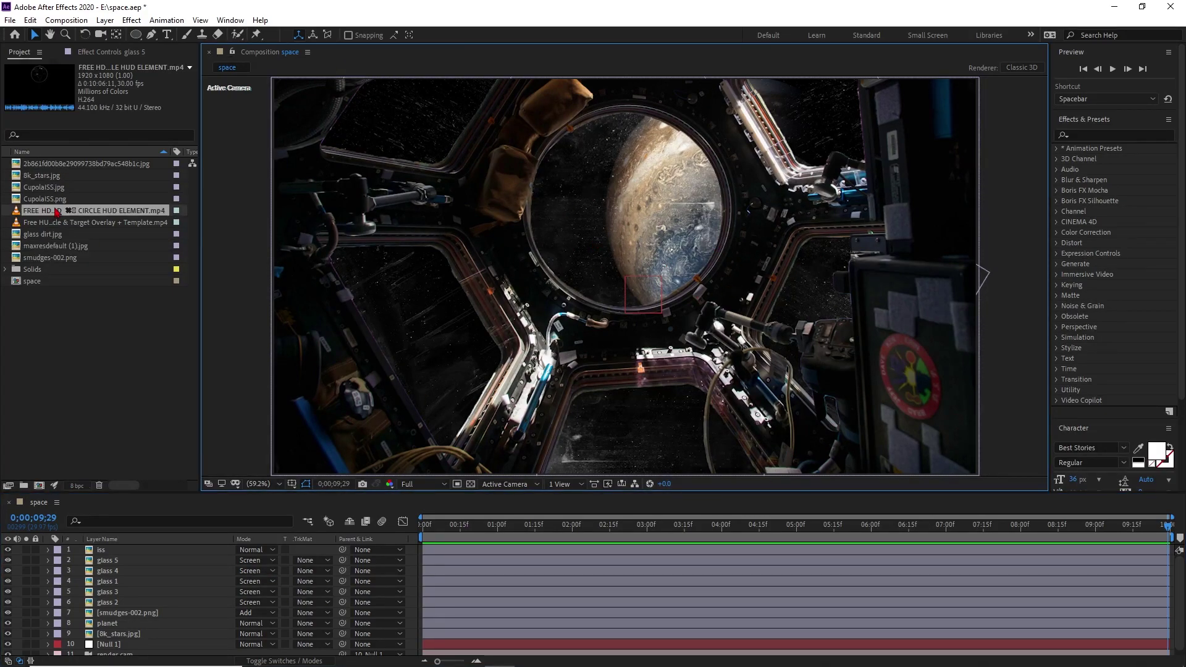
left_click_drag(60, 217, 109, 556)
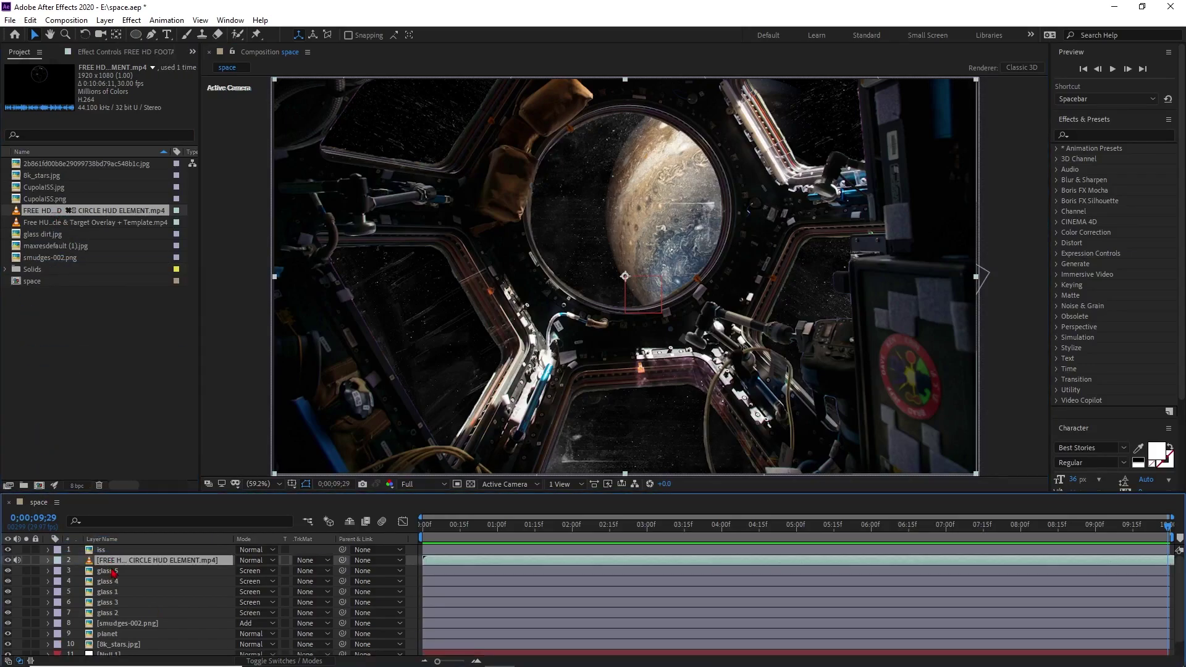
- Solo the circle HUD element layer to preview its animation, and turn the solo off again
left_click(8, 571)
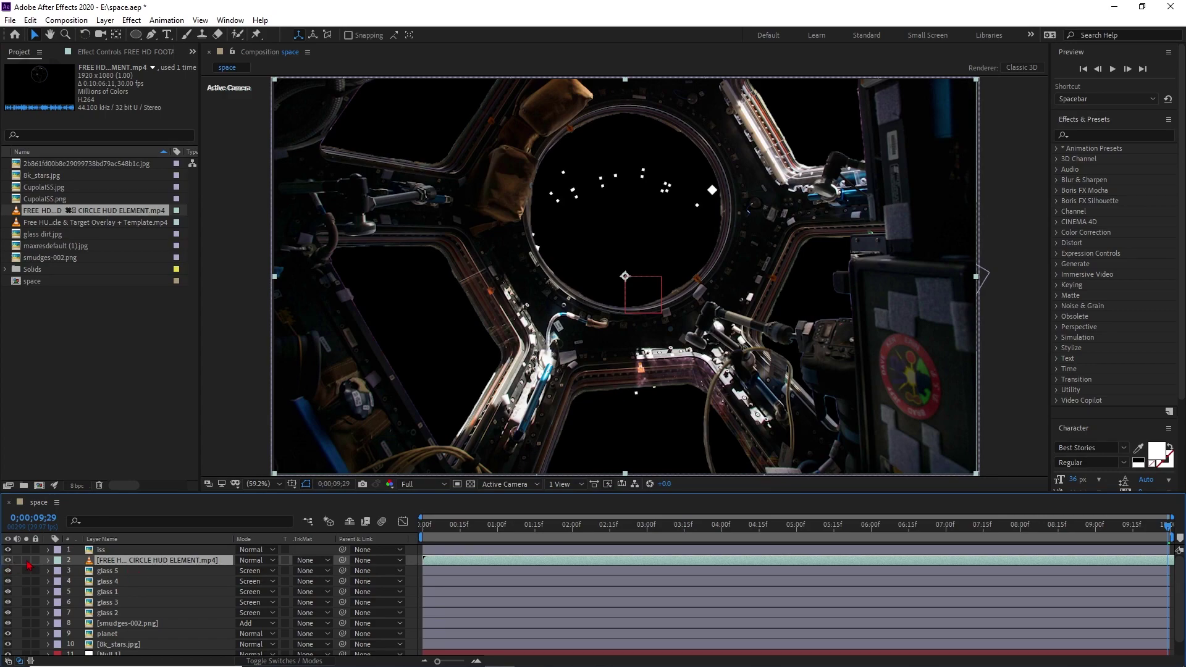
left_click(27, 561)
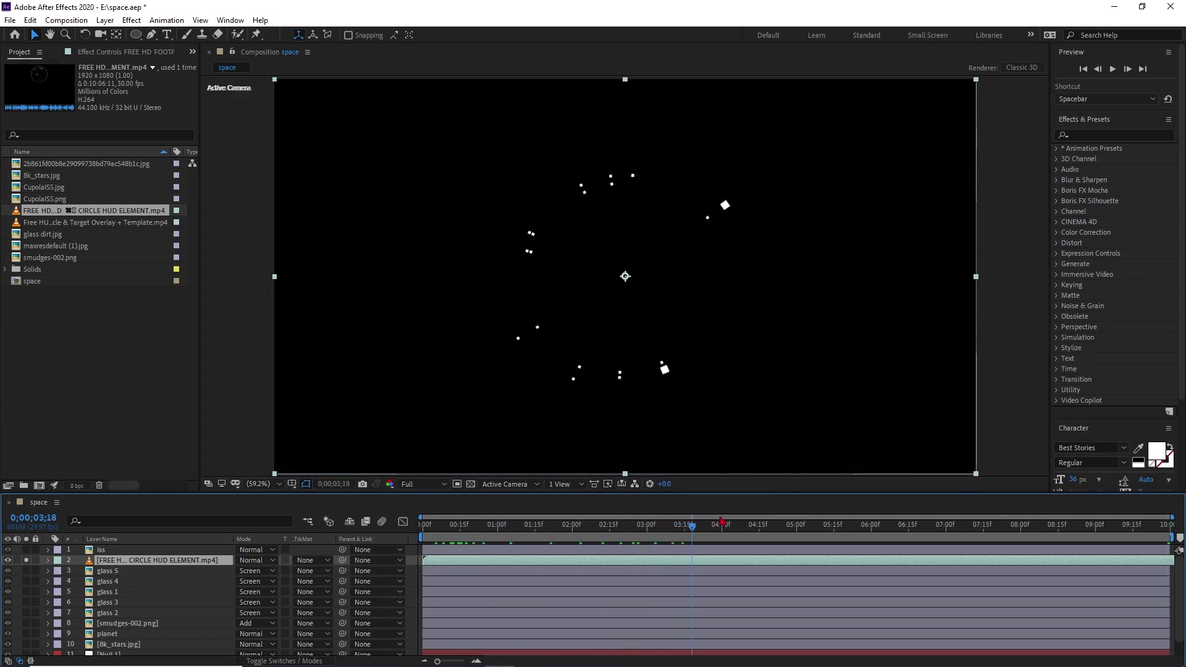
key("space")
left_click(26, 560)
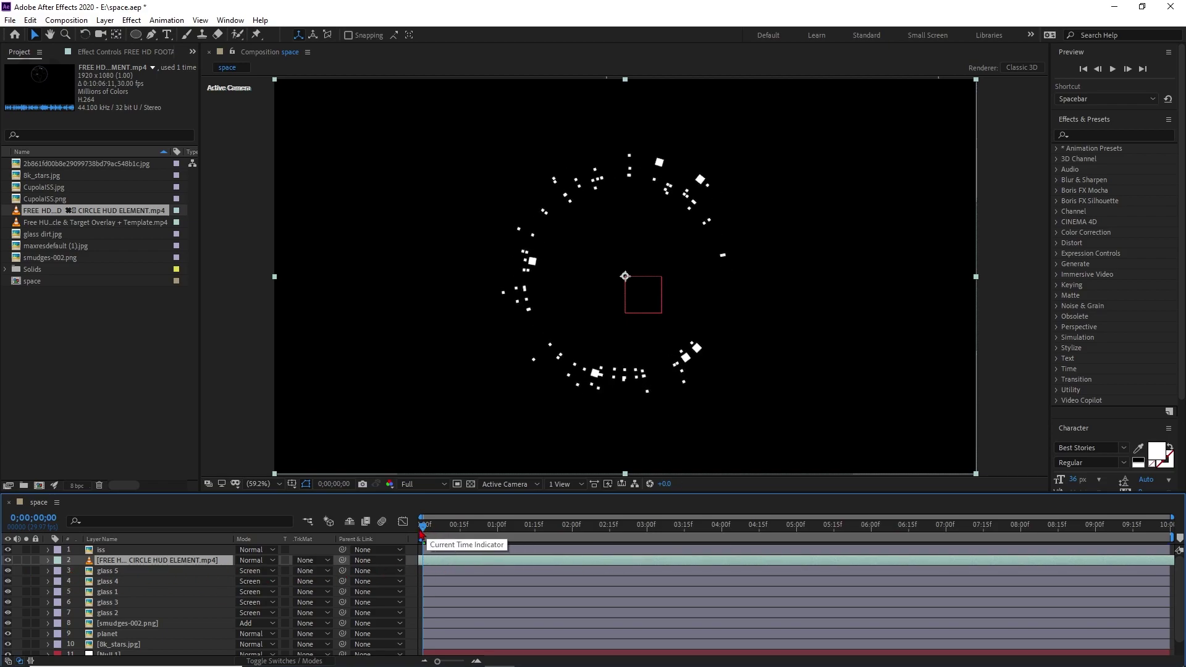
- Set the circle HUD element layer's blending mode to Screen and make the layer 3D
left_click(250, 561)
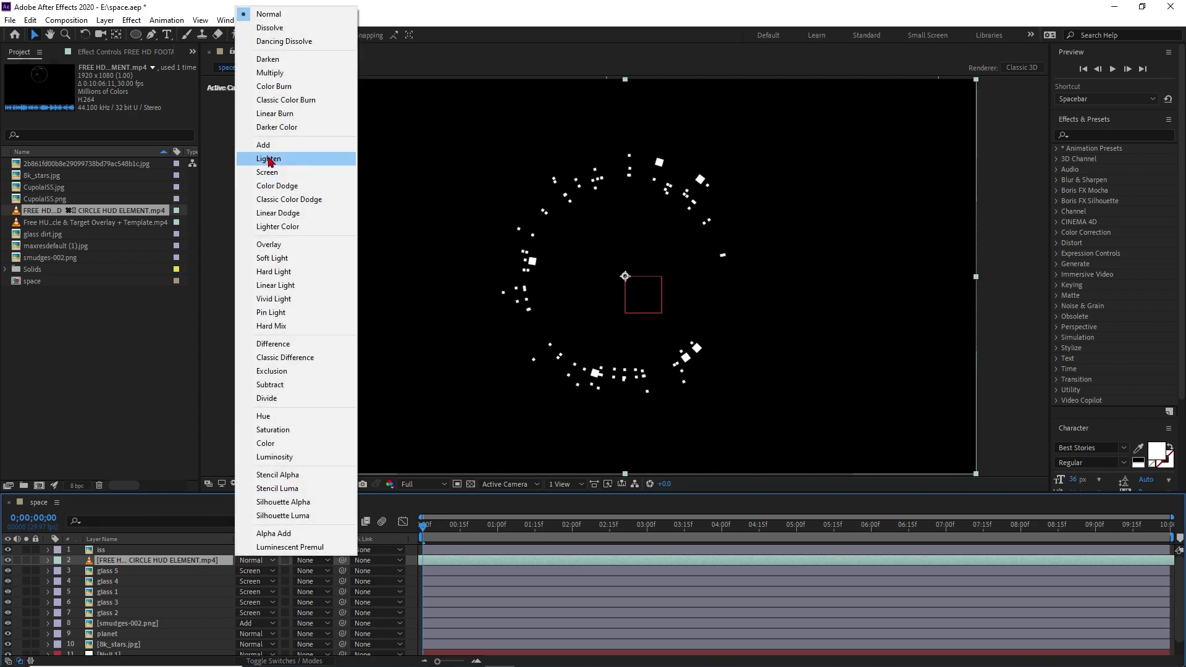
left_click(244, 174)
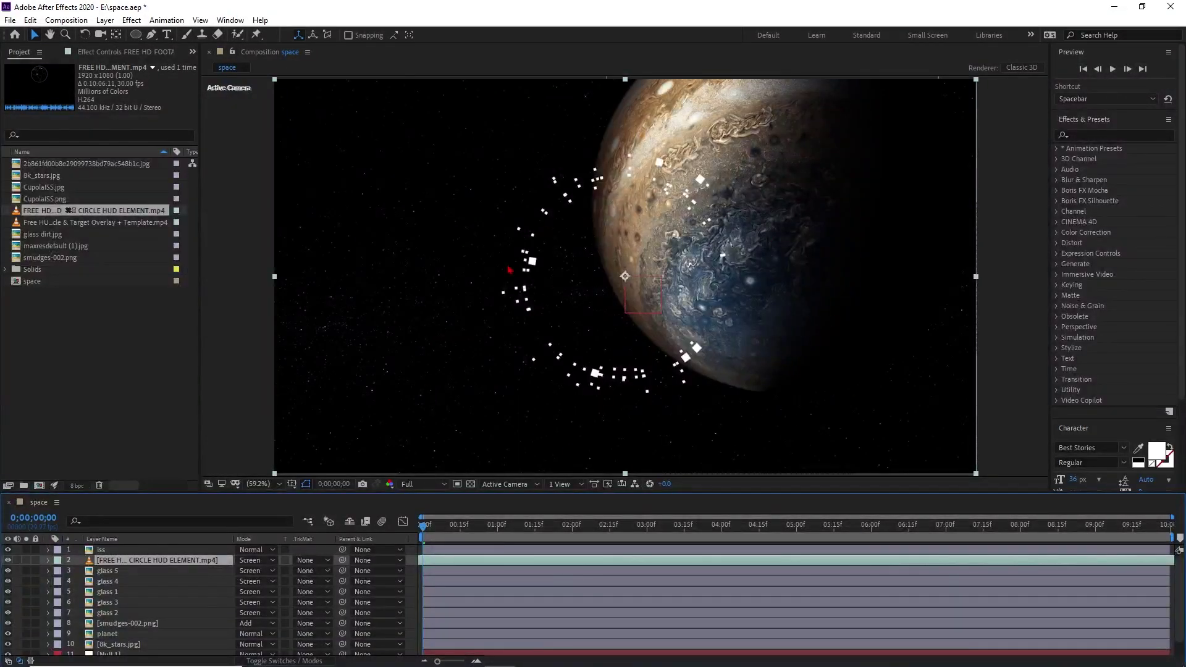
left_click(312, 661)
left_click(304, 560)
- At the end of the camera move, scale the circle HUD element to 78% and position it over the round window
left_click_drag(434, 531, 1169, 526)
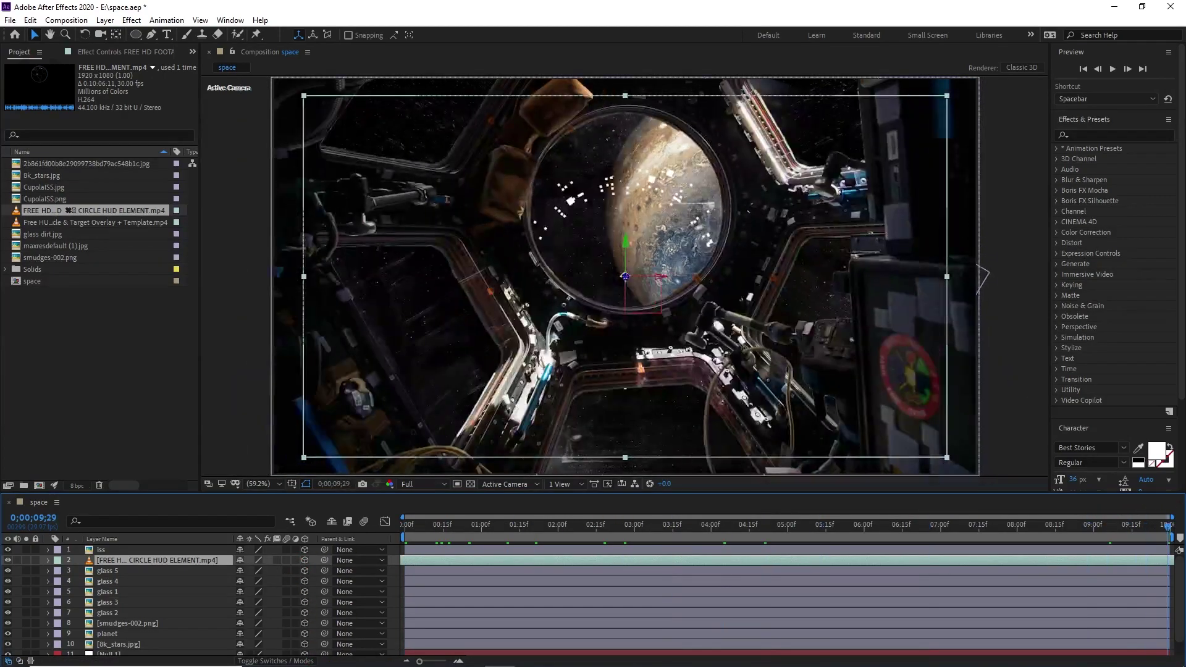
left_click_drag(588, 291, 595, 236)
key("s")
left_click_drag(260, 570, 244, 570)
left_click_drag(605, 270, 596, 254)
left_click_drag(443, 533, 1069, 518)
key("space")
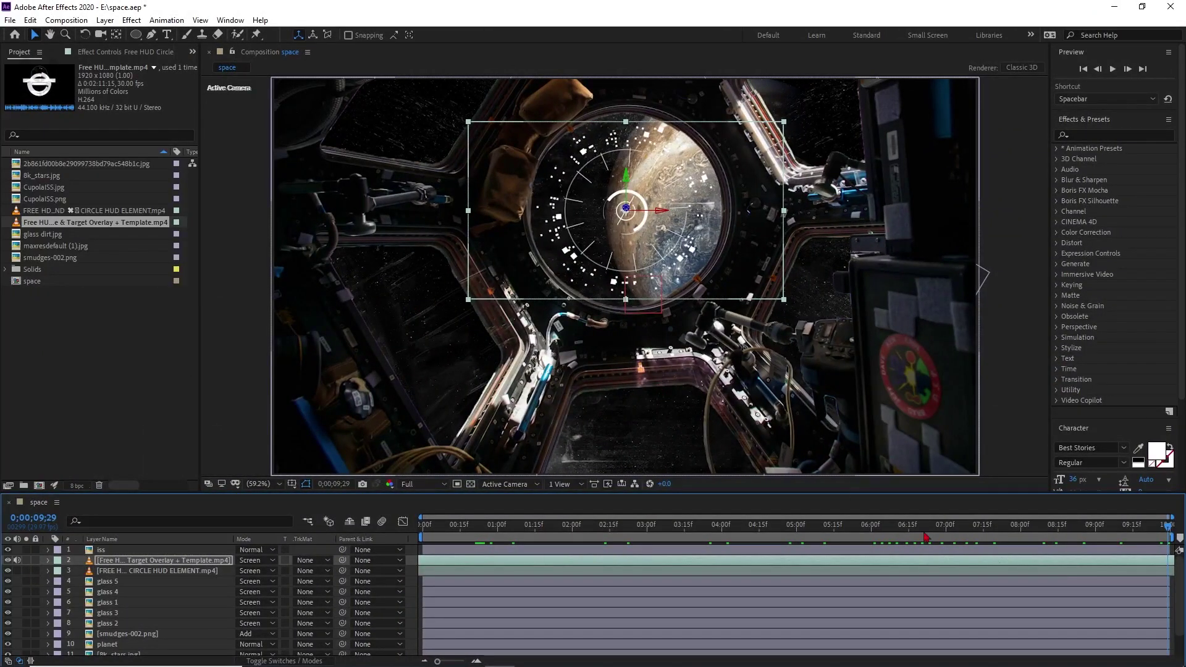
- Apply the Glow effect to the Free HUD Circle & Target Overlay layer
left_click_drag(1166, 527, 1115, 526)
left_click(1088, 526)
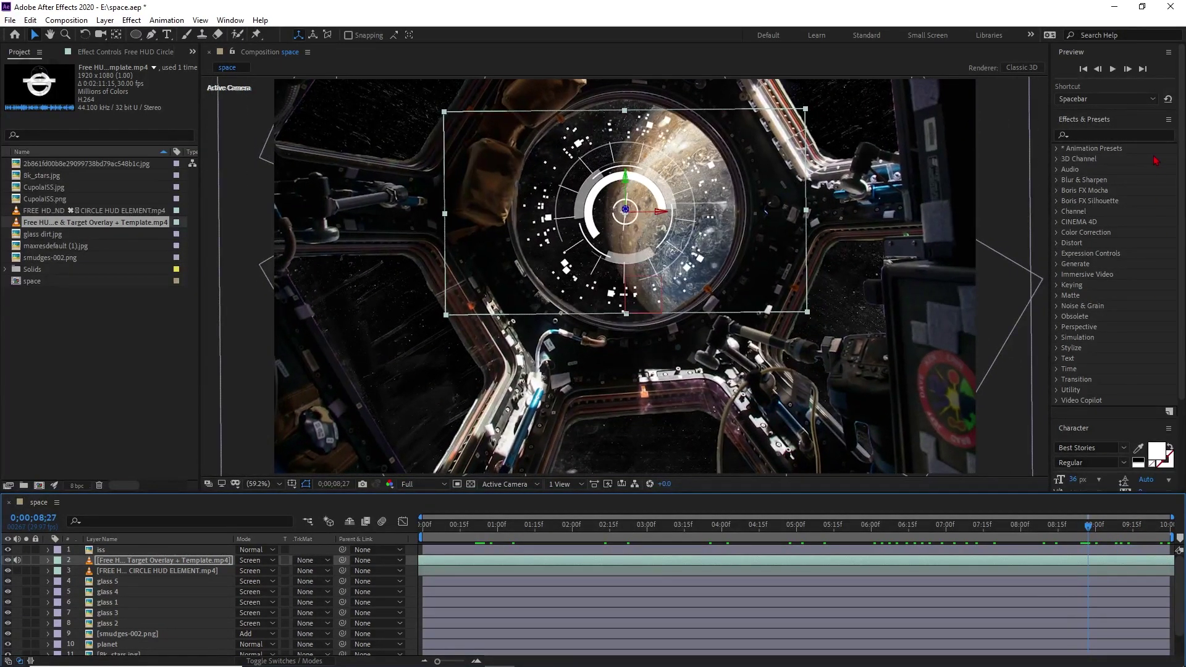
left_click(1098, 134)
type("glow")
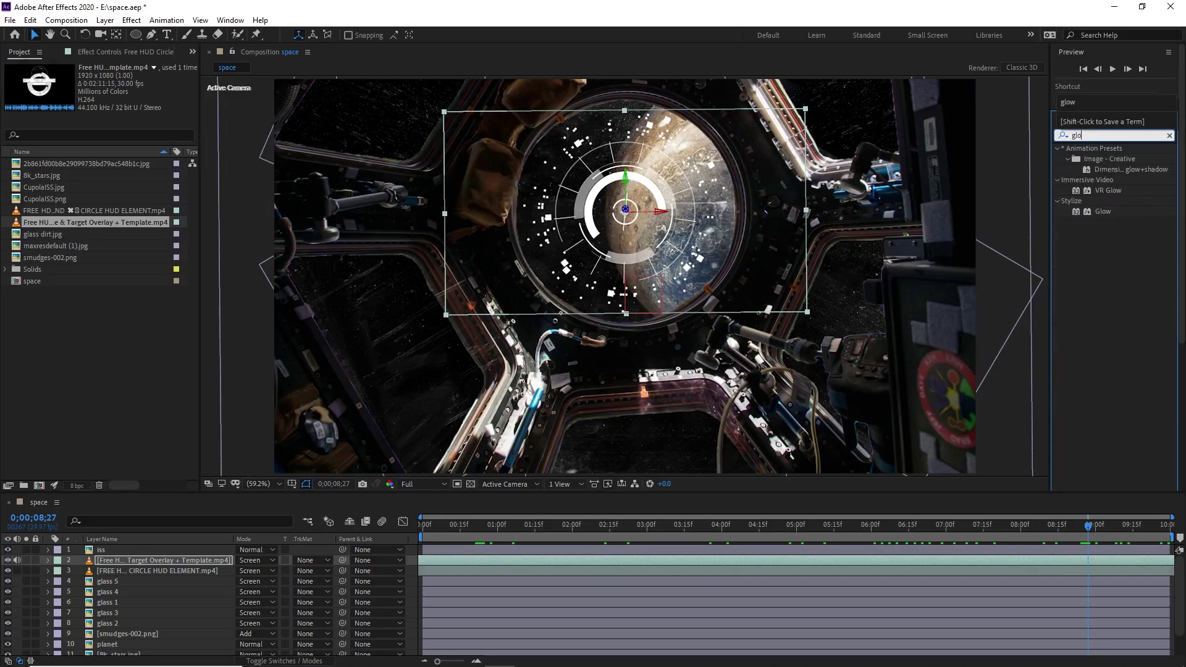
left_click_drag(1099, 211, 216, 561)
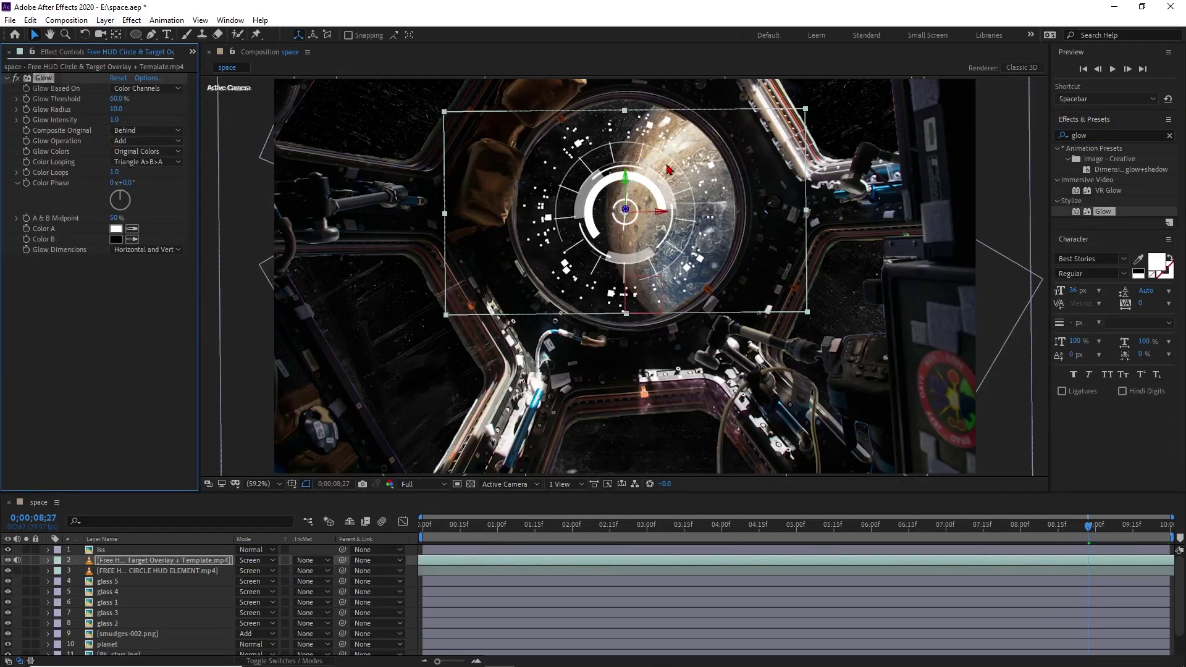
- Set the target overlay's Glow Threshold to 54.9%, Glow Radius to 14 and Glow Intensity to 1.2
scroll(377, 270, "up", 3)
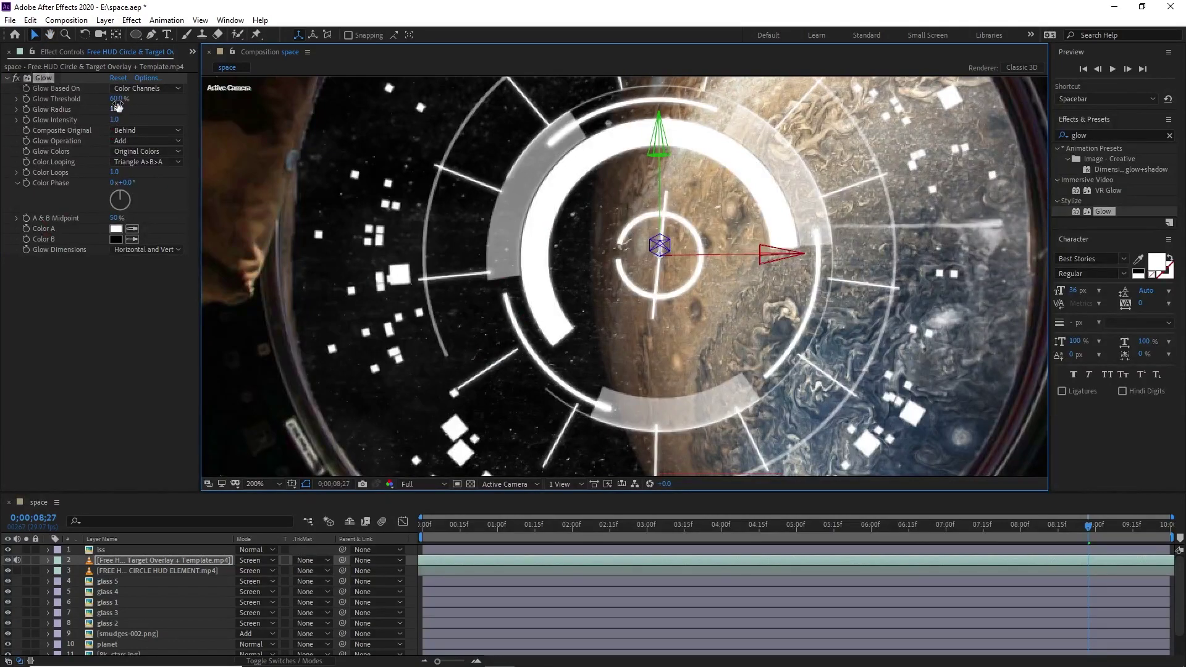
mouse_move(116, 100)
left_mouse_down()
mouse_move(125, 120)
mouse_move(119, 110)
left_mouse_up()
scroll(477, 254, "down", 1)
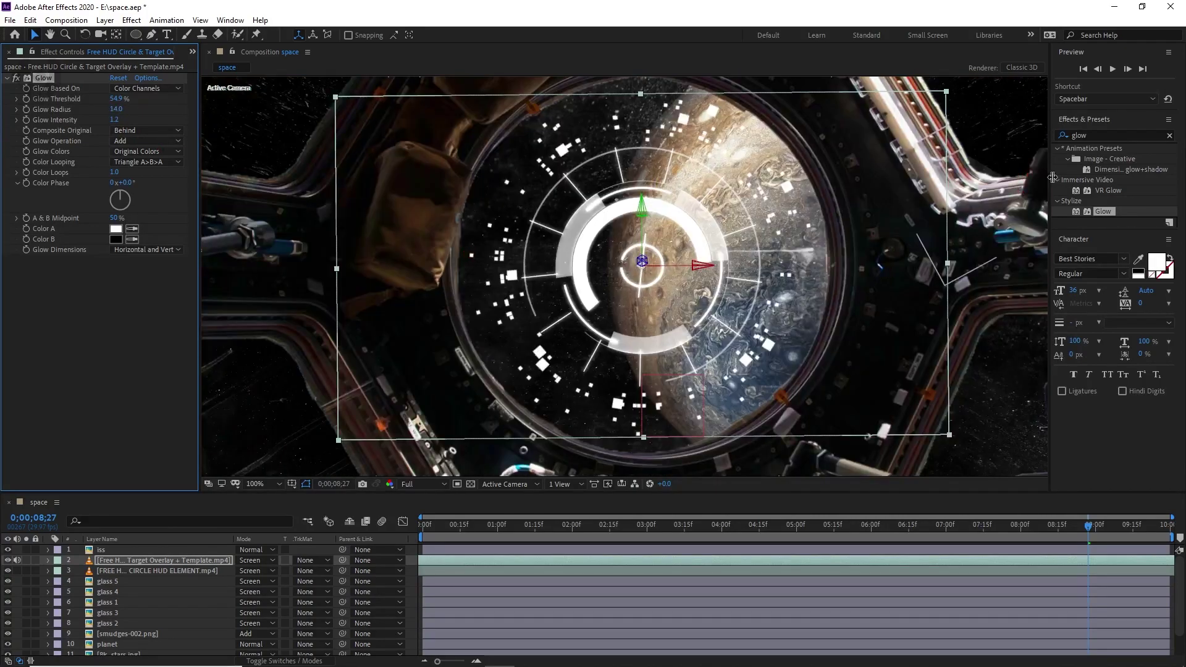
- Apply the Glow and Tint effects to the circle HUD element layer
left_click_drag(1103, 212, 168, 570)
right_click(98, 424)
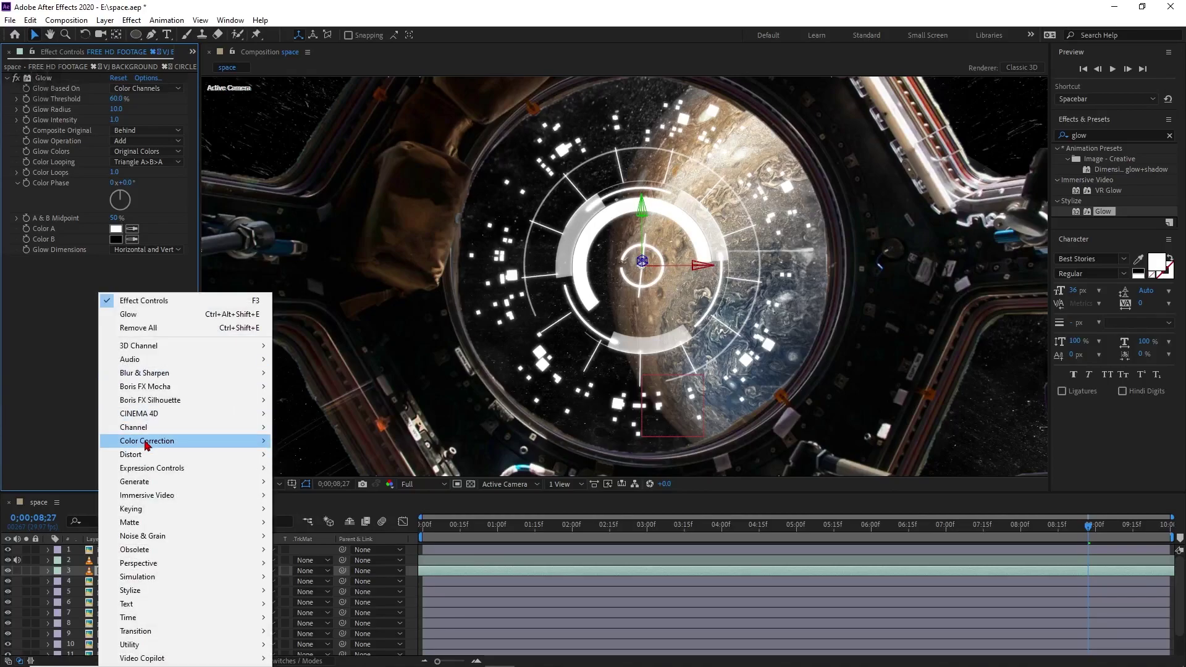
mouse_move(146, 442)
left_click(343, 628)
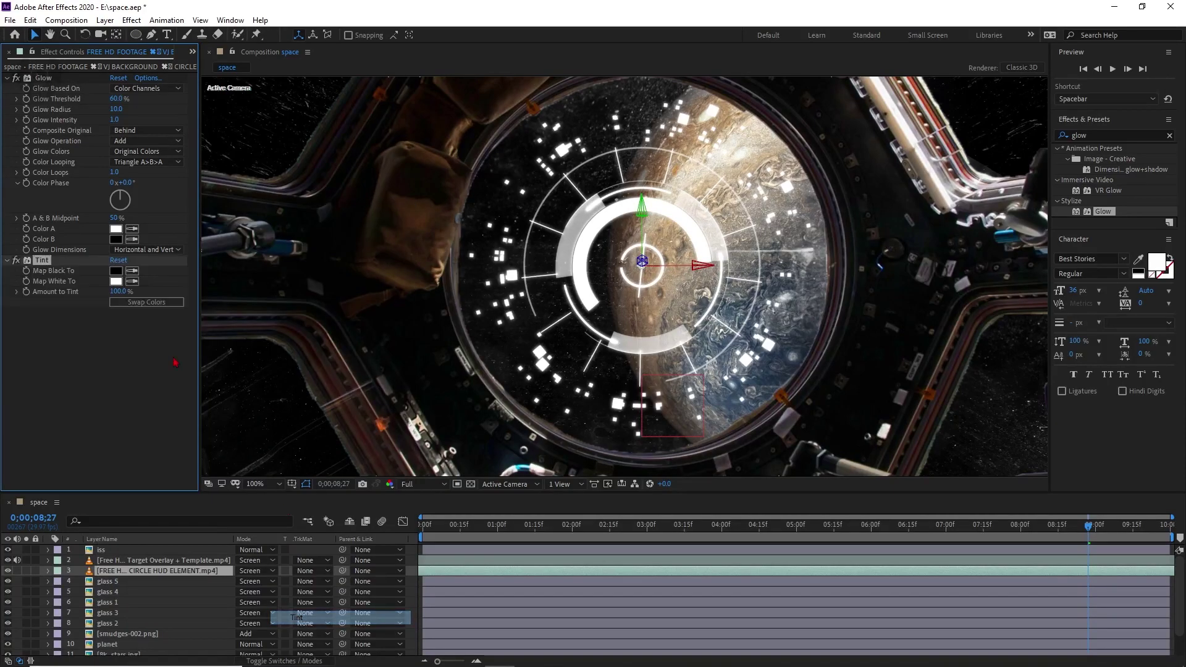
- Set the Tint effect's Map White To colour on the circle HUD element to cyan-blue 05CDFF
left_click(115, 281)
type("1A68D2")
left_click_drag(201, 247, 210, 241)
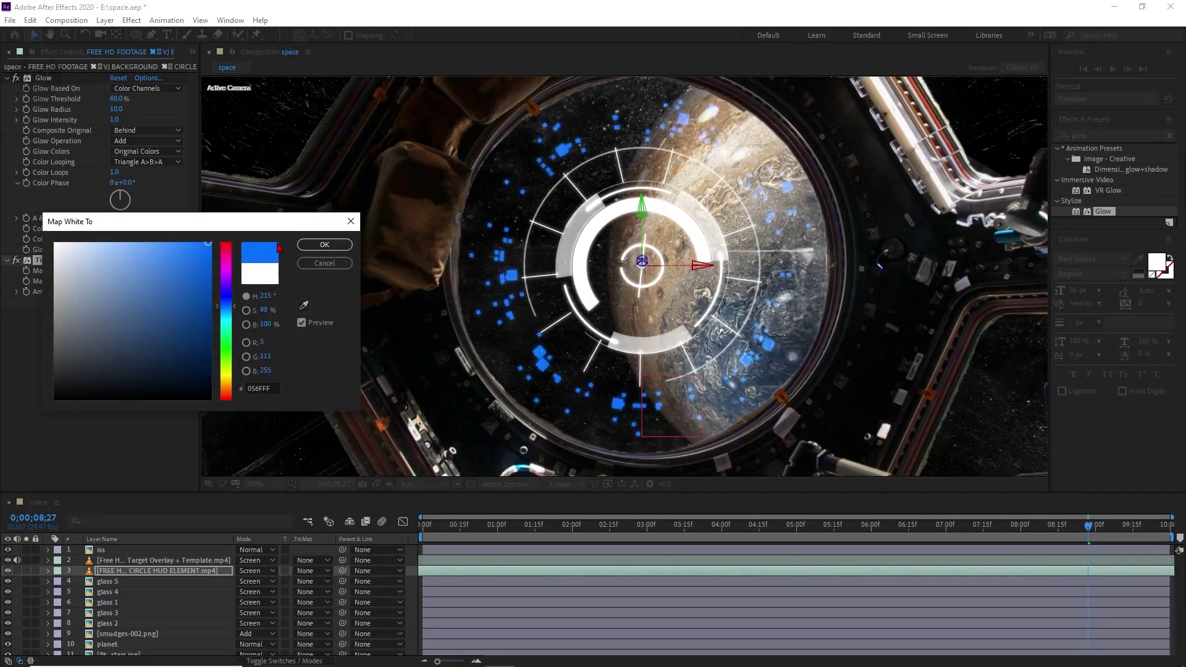
left_click_drag(227, 307, 229, 318)
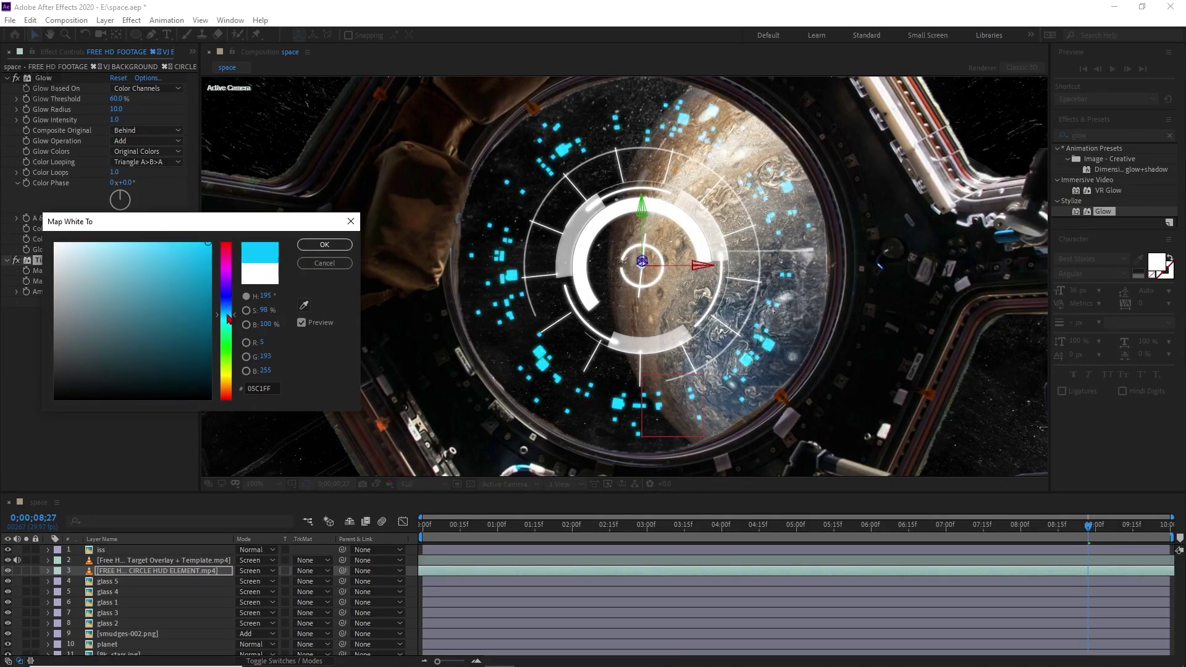
left_click(324, 245)
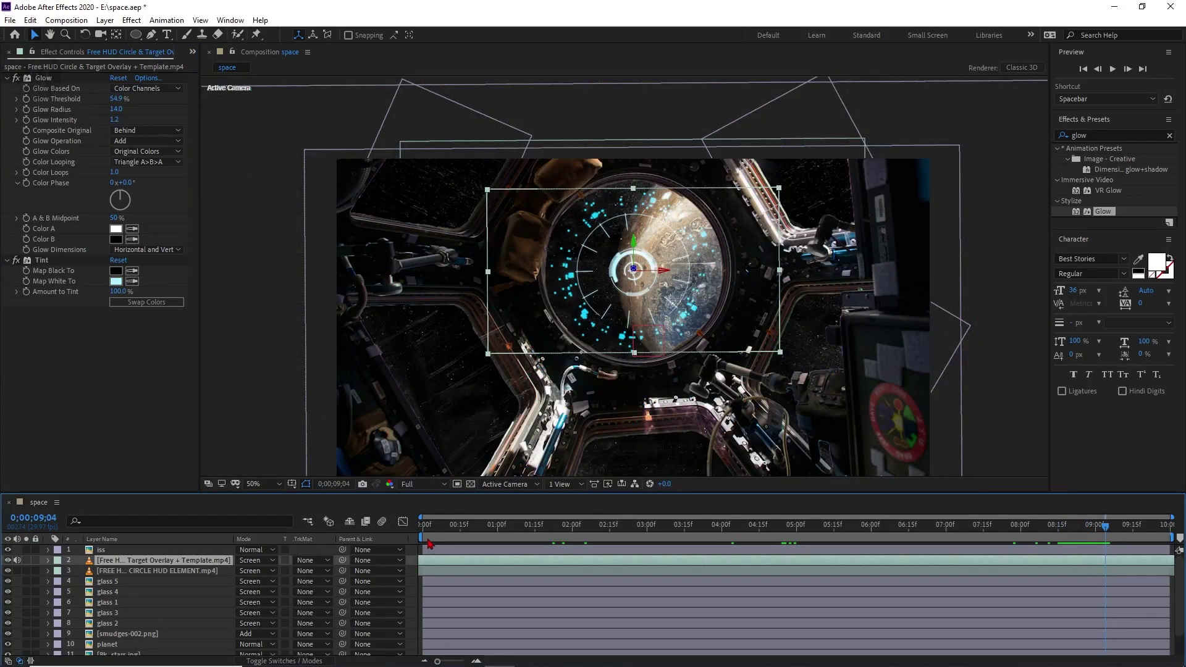
- Set the opacity of both HUD layers to 51% and return the timeline to the first frame
left_click(194, 570, "ctrl")
key("t")
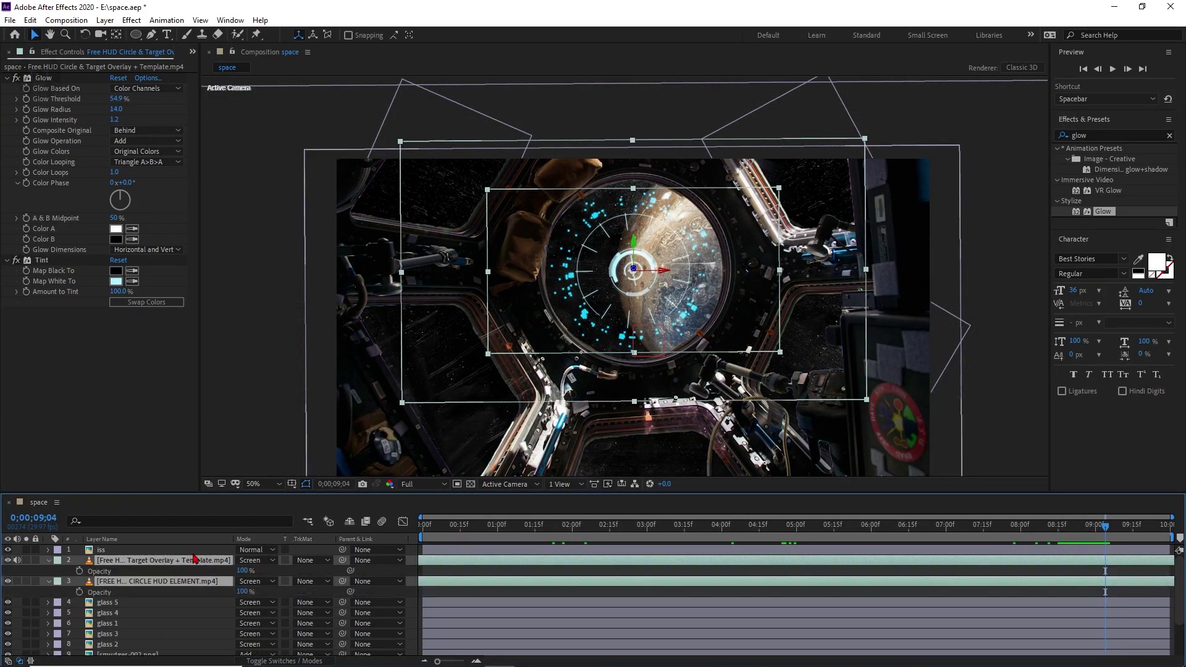
left_click_drag(245, 573, 199, 569)
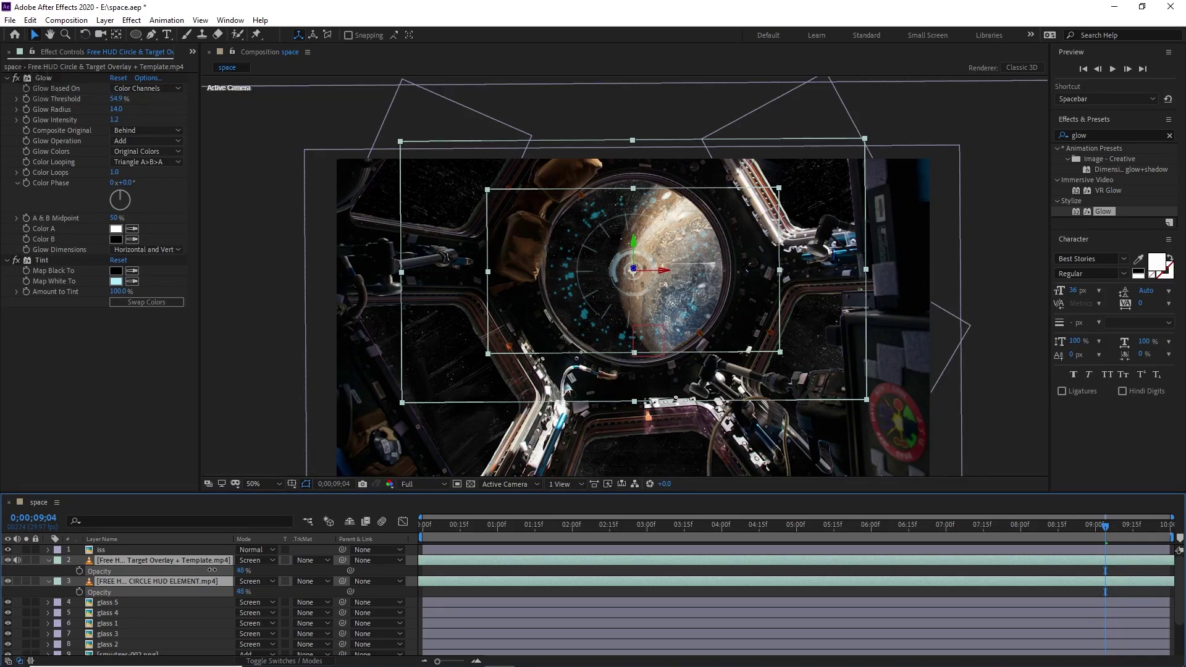
left_click(1128, 571)
left_click_drag(1128, 525, 255, 582)
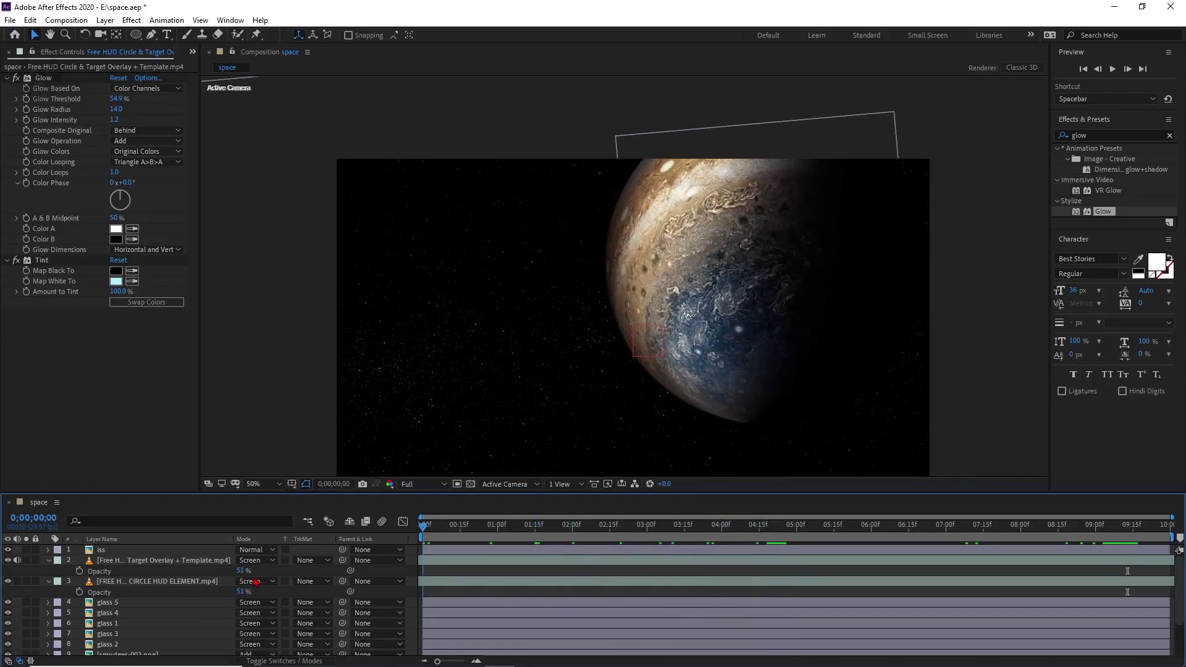
left_click(49, 561)
left_click(50, 572)
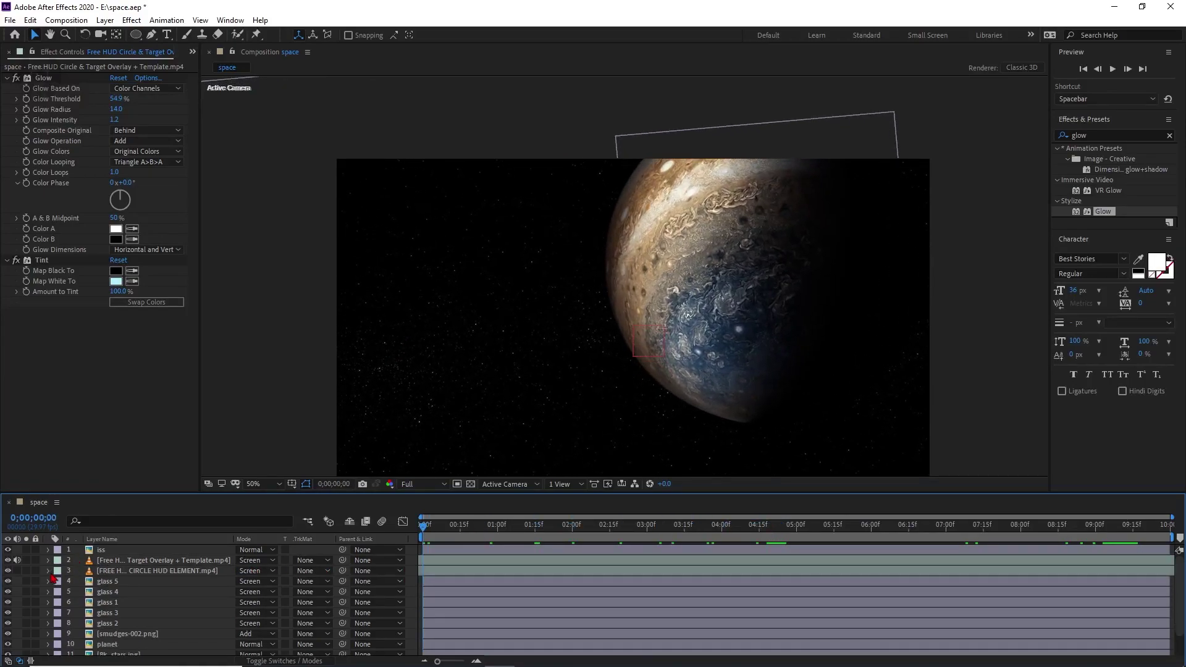
- Create a 1920 × 1080 px black solid named sun
left_click(105, 20)
mouse_move(123, 35)
left_click(392, 49)
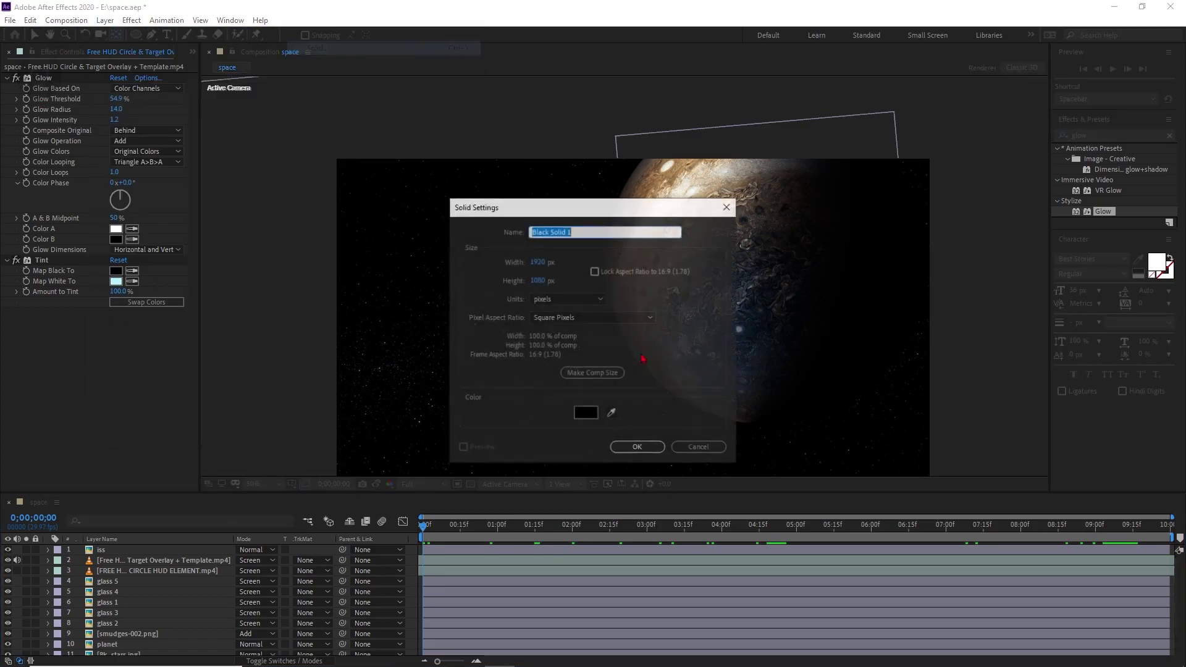
type("sun")
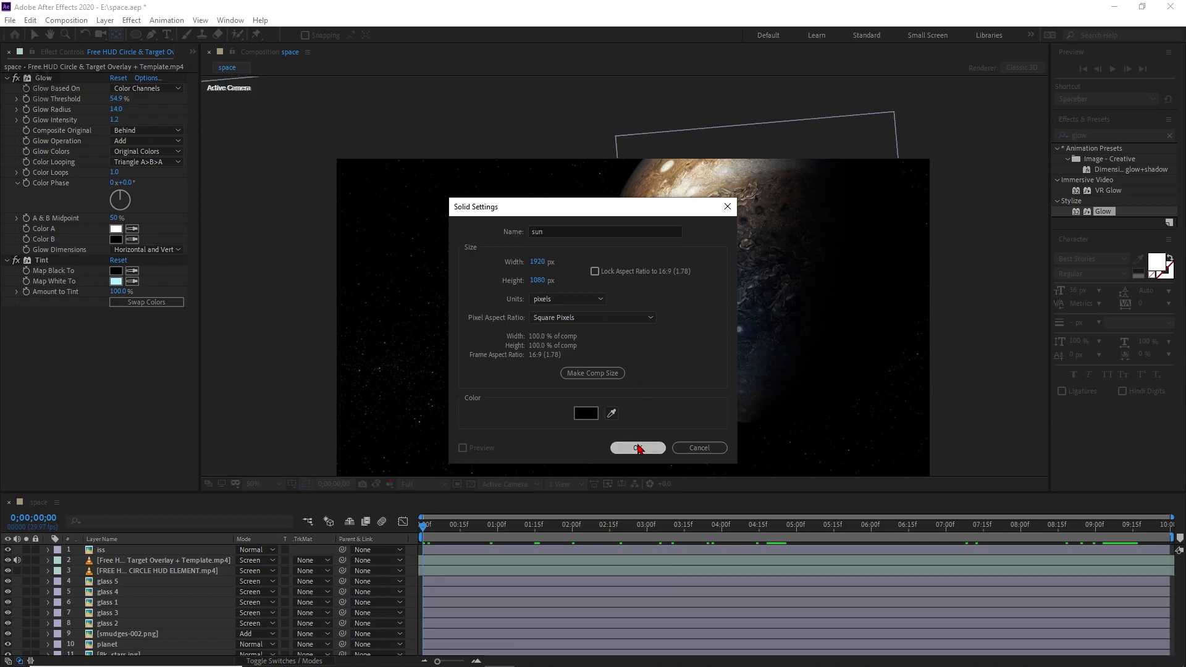
left_click(636, 447)
- Apply Video Copilot Optical Flares to the sun layer and set its Render Mode to On Transparent
right_click(137, 614)
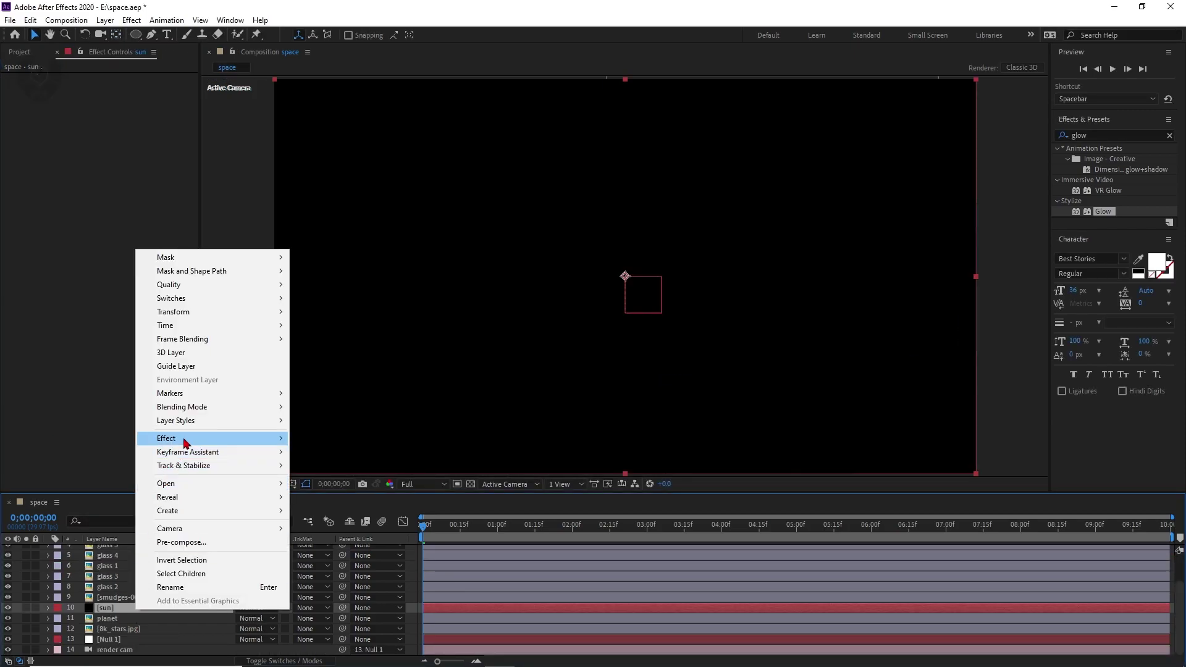
mouse_move(162, 438)
mouse_move(321, 440)
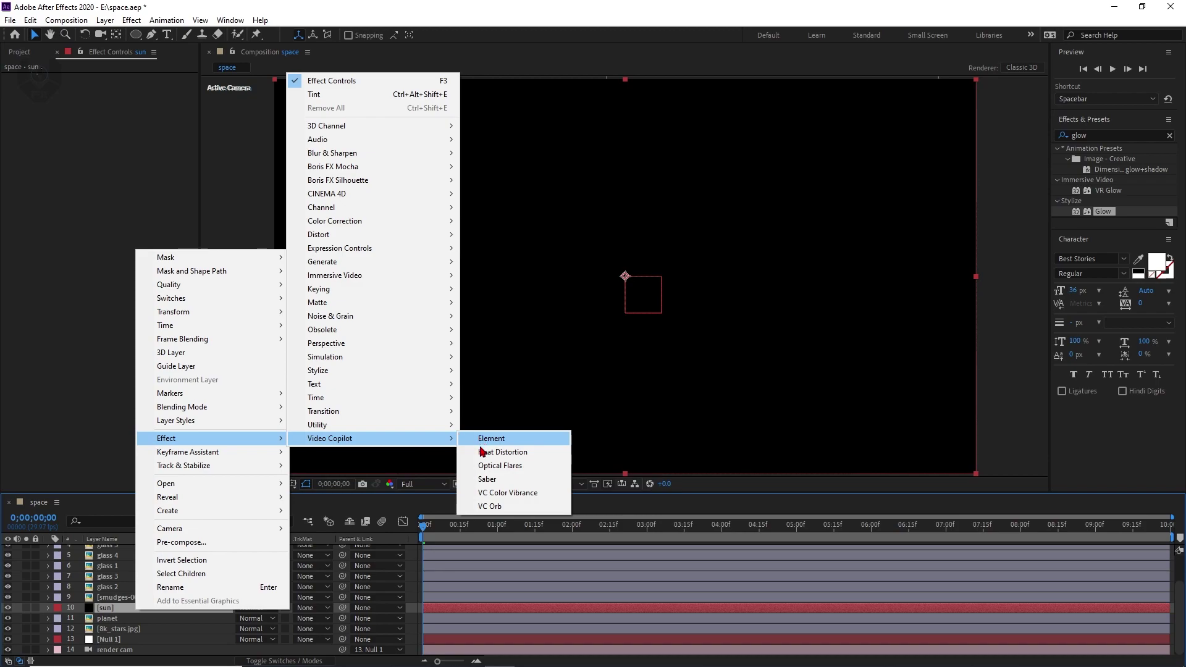
left_click(531, 468)
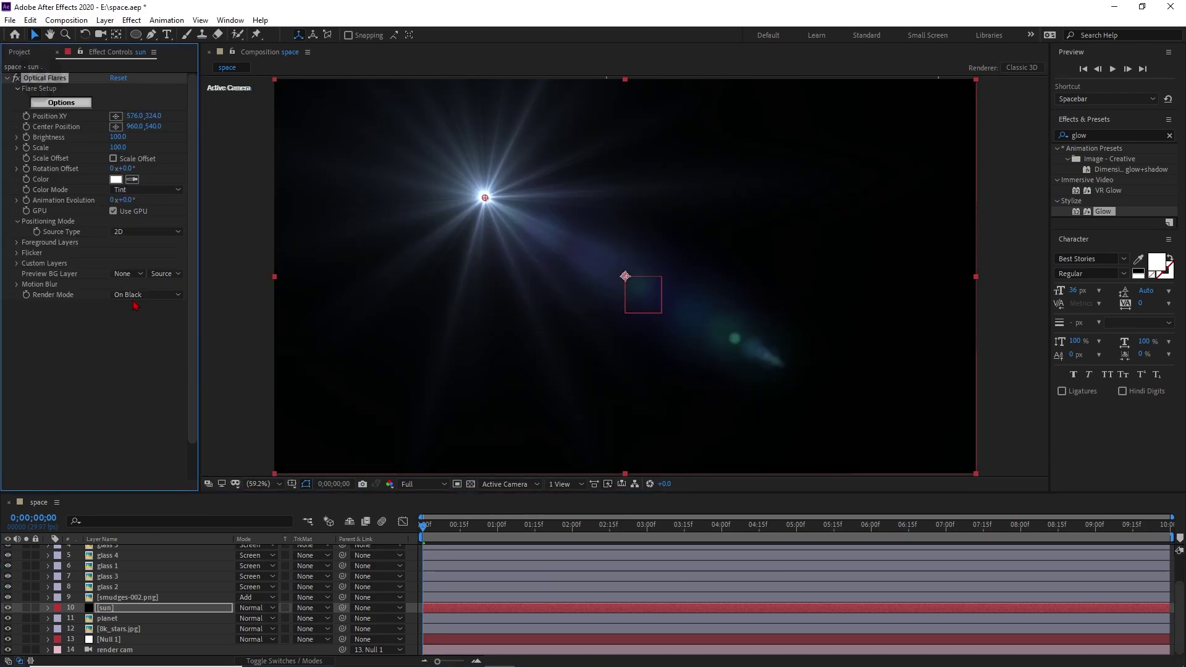
left_click(159, 296)
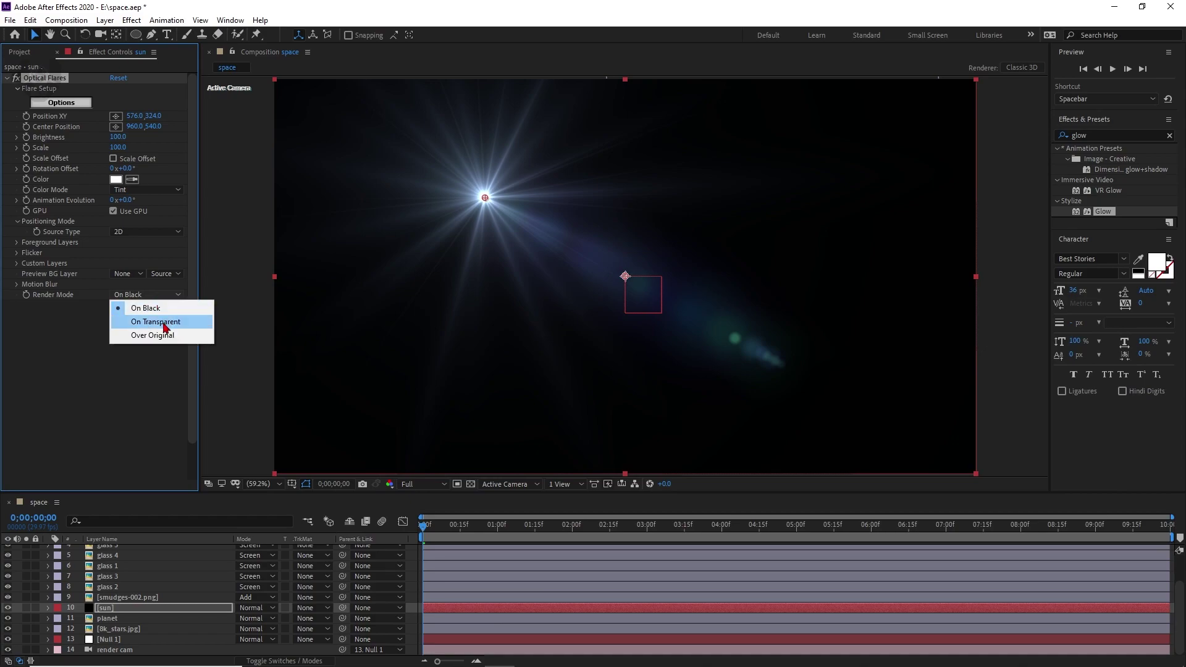
left_click(165, 325)
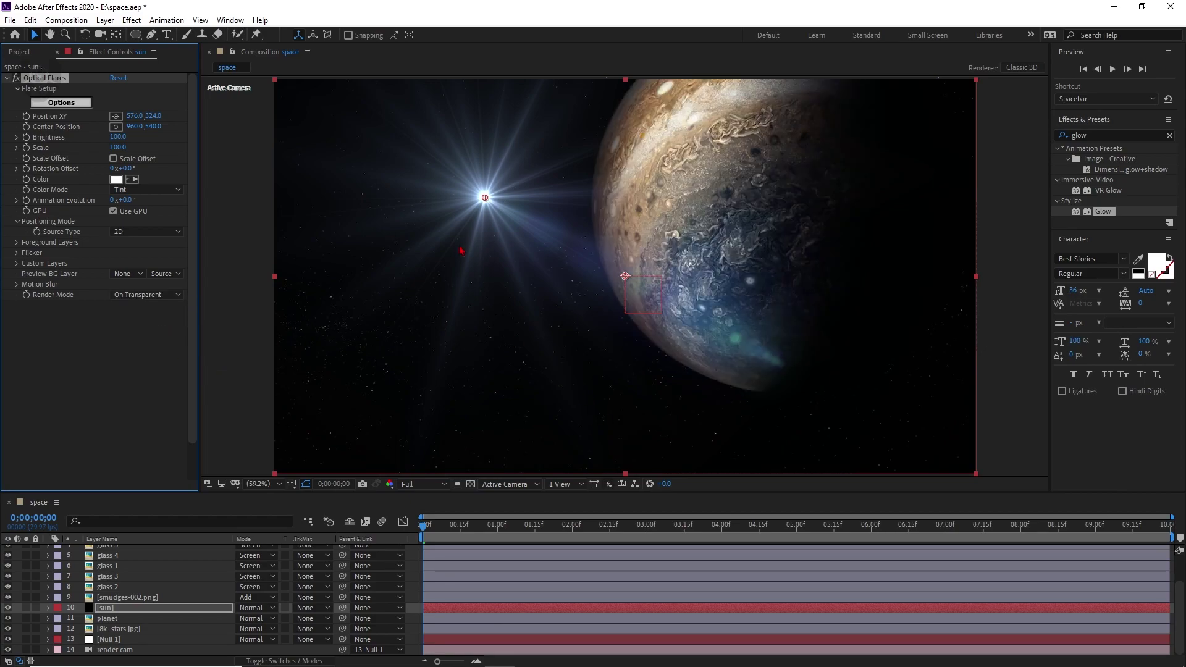
- Move the sun flare to about 41.9, 281.7 near the frame's left edge and load the Rim_Light preset from Natural Flares
left_click_drag(485, 199, 290, 182)
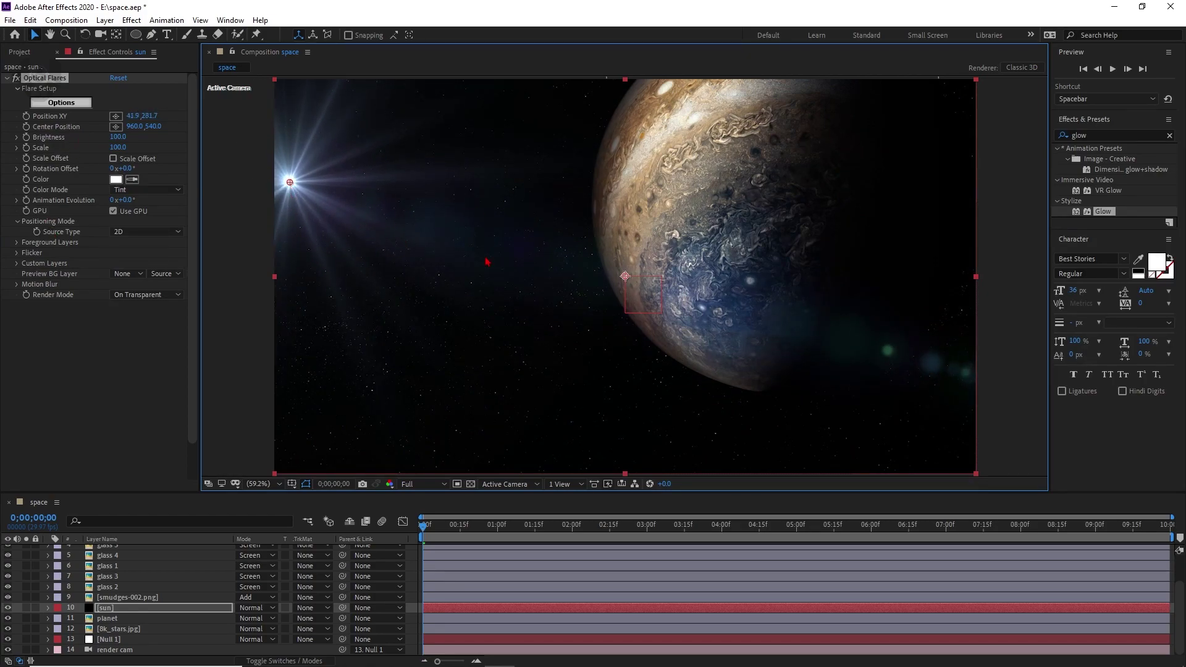
left_click(89, 106)
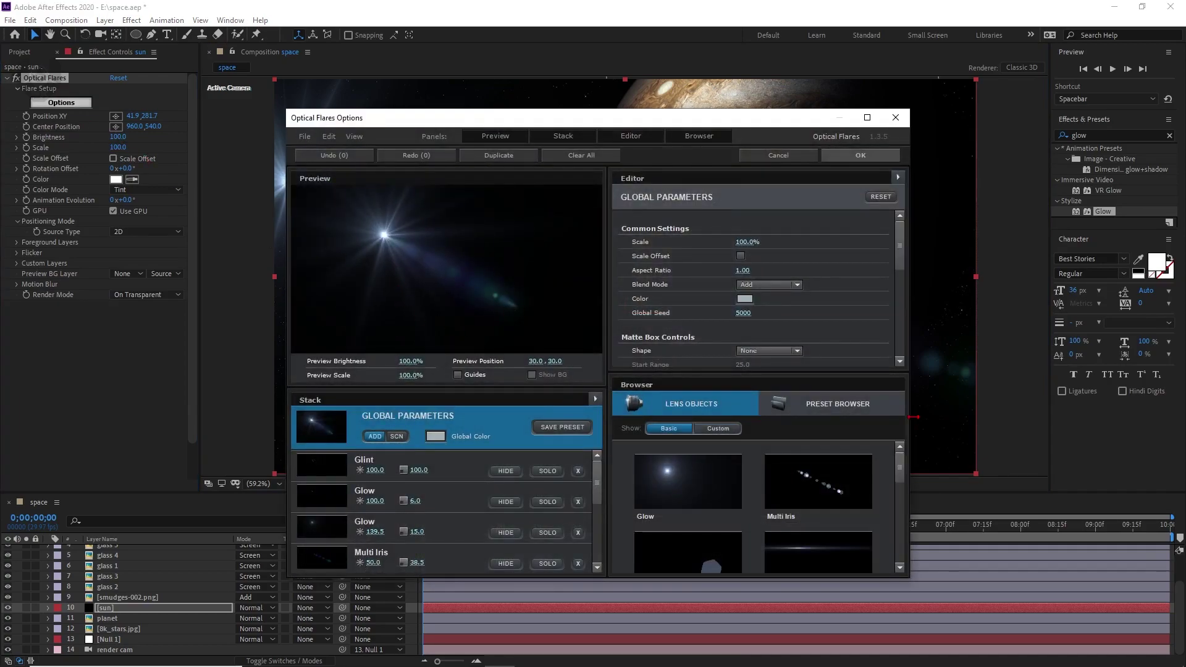
left_click(832, 408)
scroll(803, 531, "down", 1)
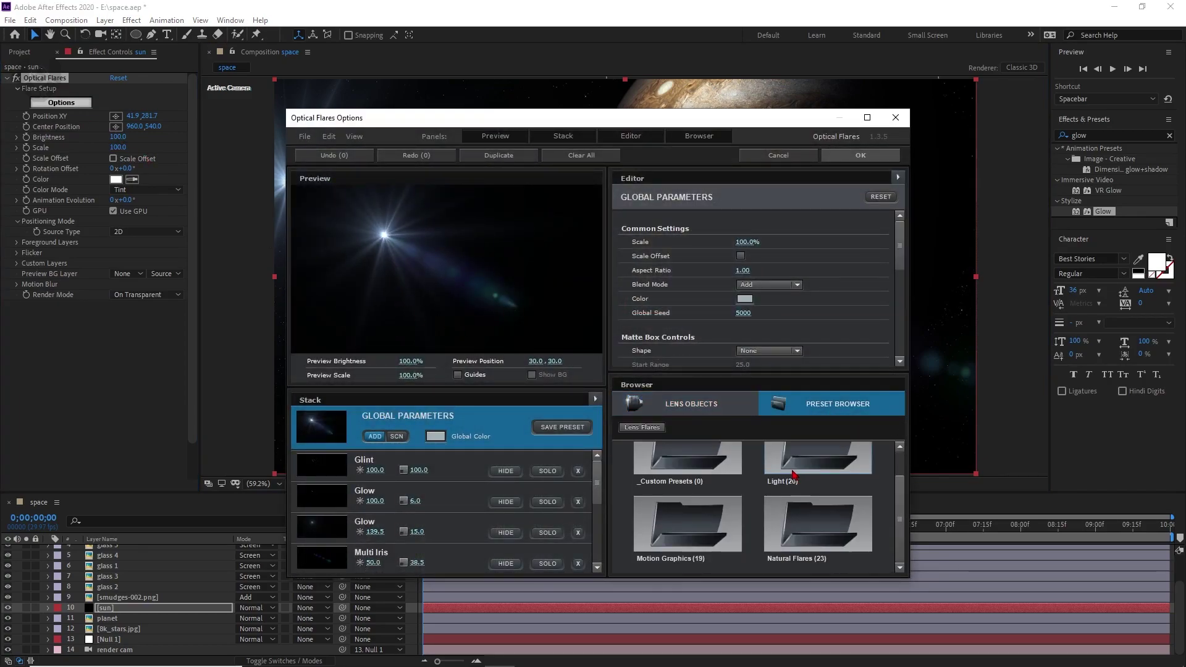
left_click(800, 543)
left_click(801, 542)
scroll(800, 542, "down", 8)
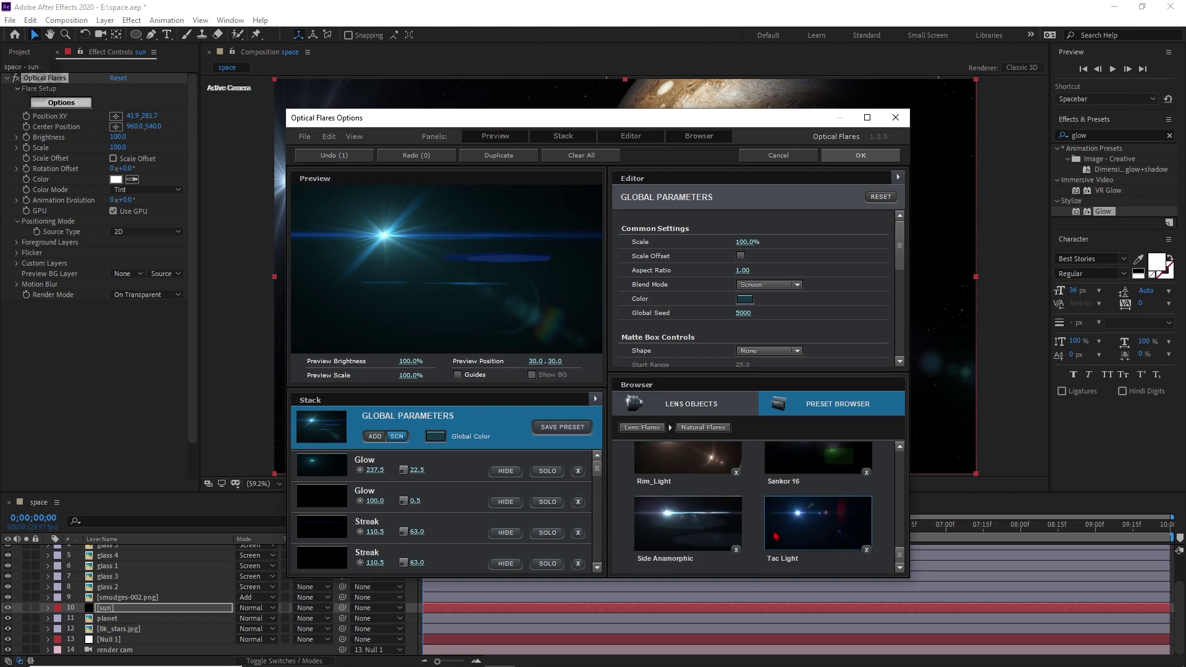
scroll(672, 512, "up", 4)
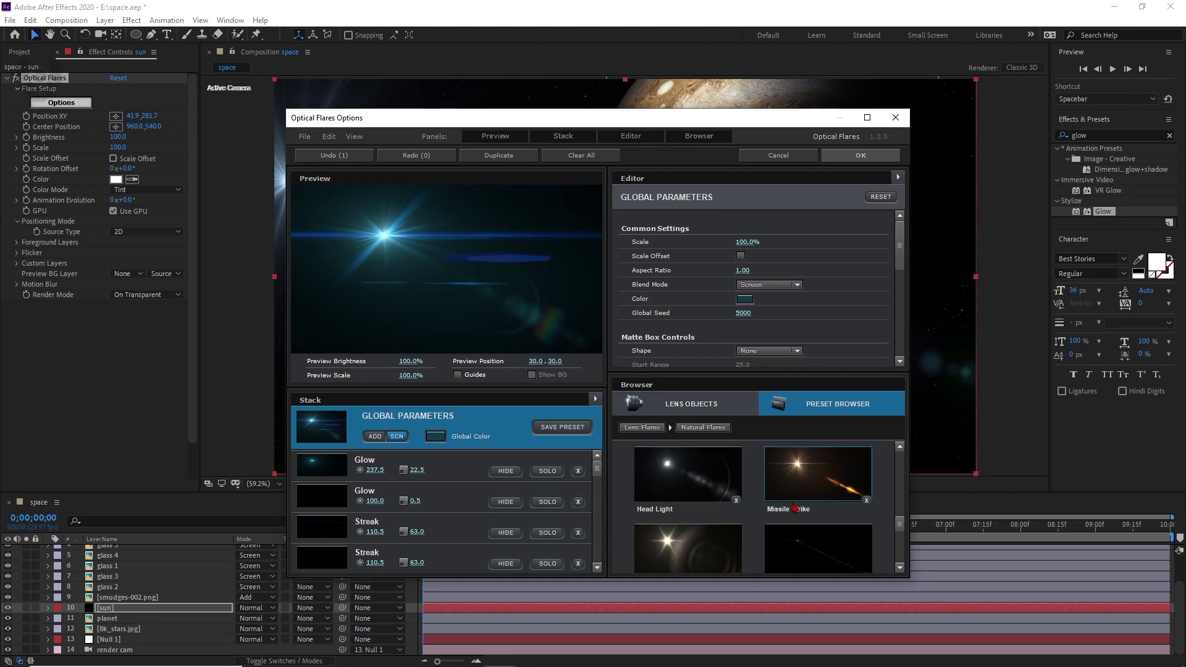
scroll(751, 504, "down", 3)
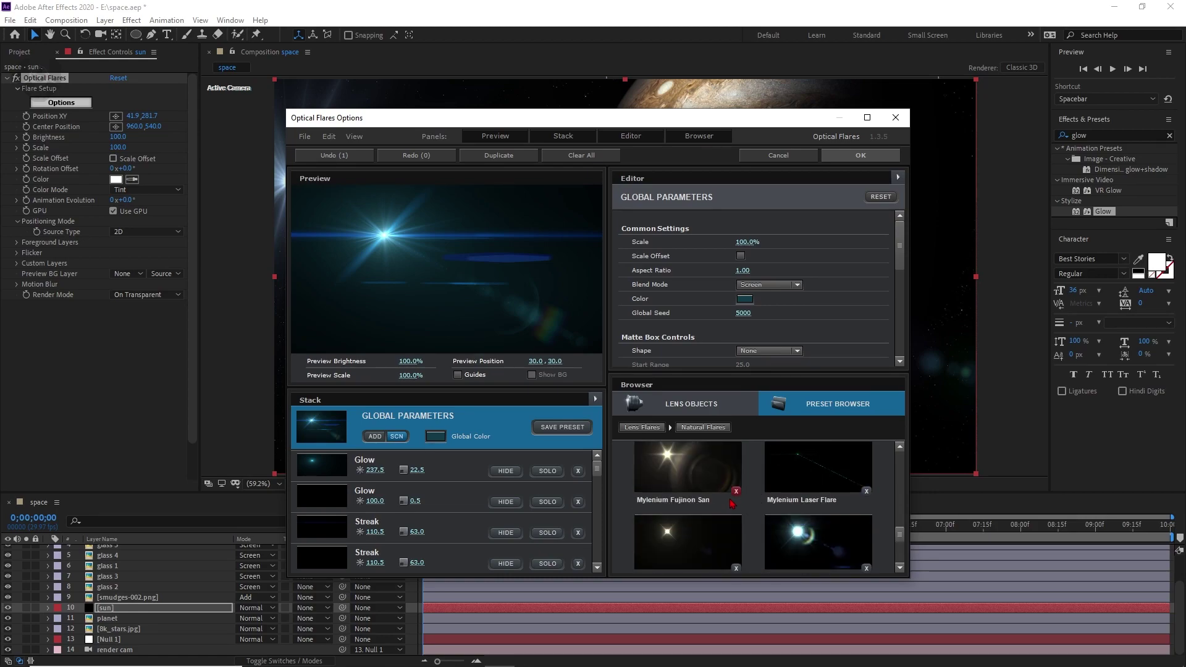
scroll(716, 504, "down", 1)
left_click(687, 459)
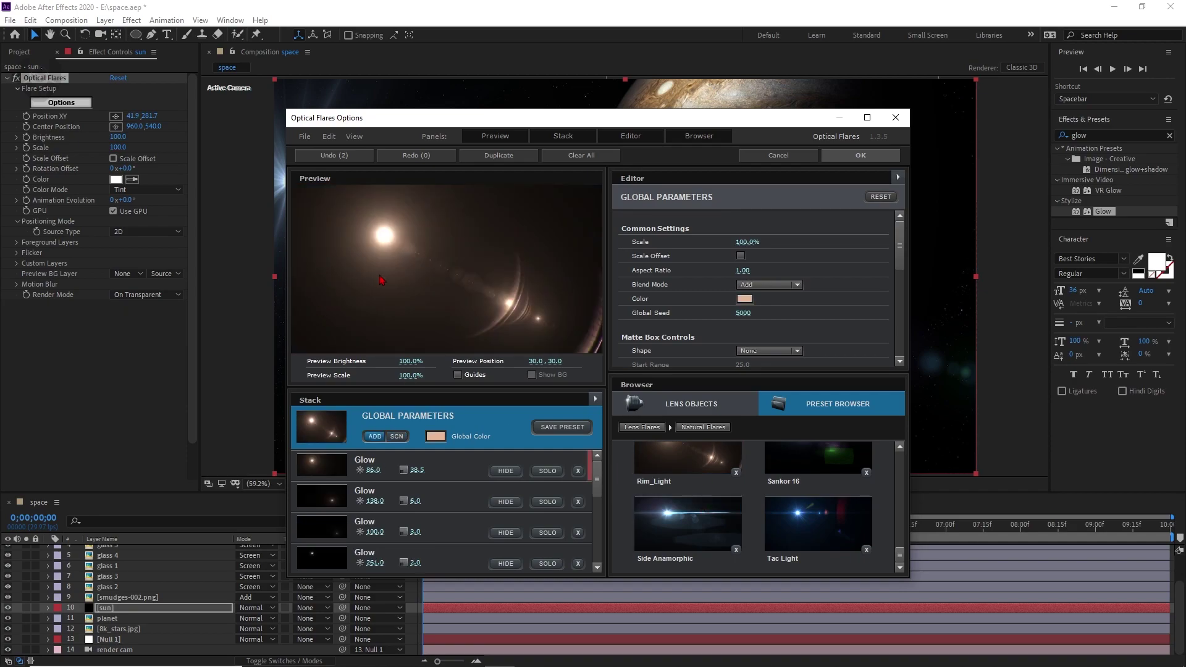
- Remove the second Glow element from the flare, apply the flare options and move the sun to about 1.4, 207.4
left_click(578, 503)
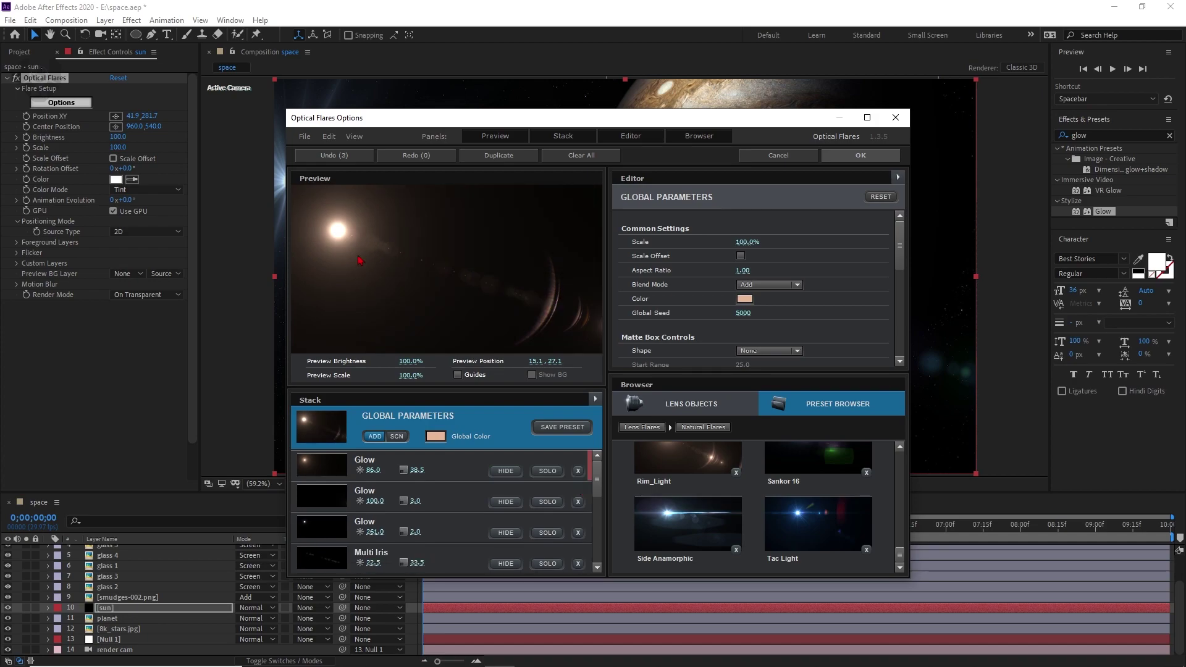
left_click(834, 163)
left_click_drag(290, 186, 275, 156)
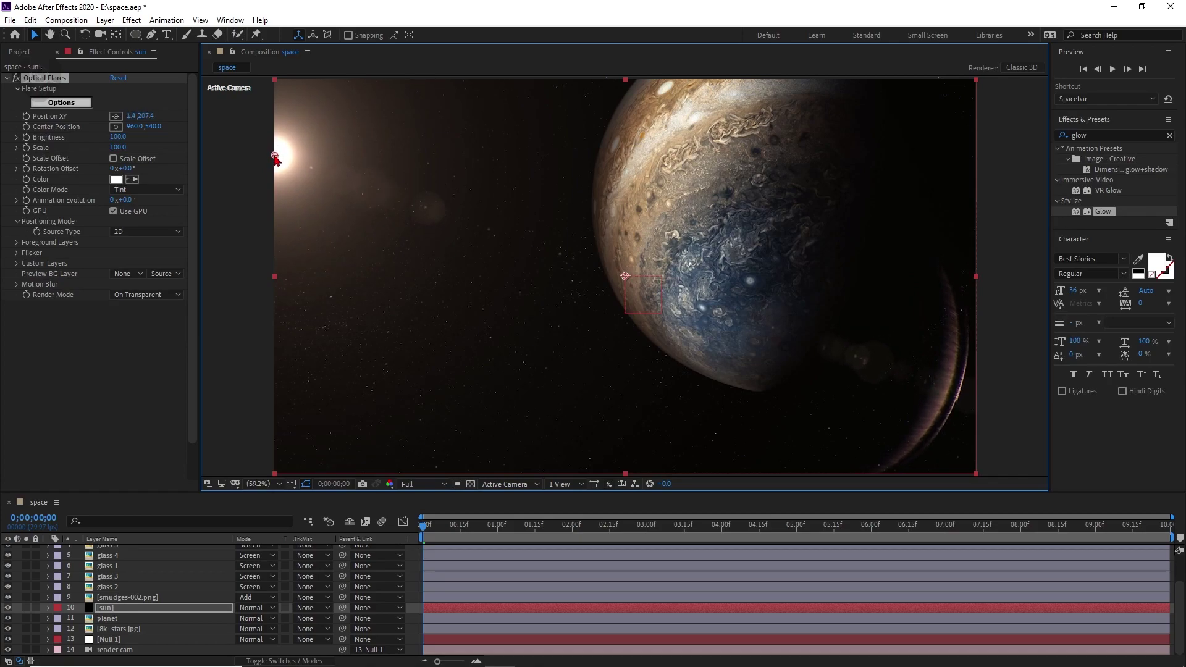
- Keyframe the flare's Position XY and Center Position on the first frame, and move the flare to about 258.3, 178.6 at 0;00;09;29
left_click_drag(463, 522, 638, 571)
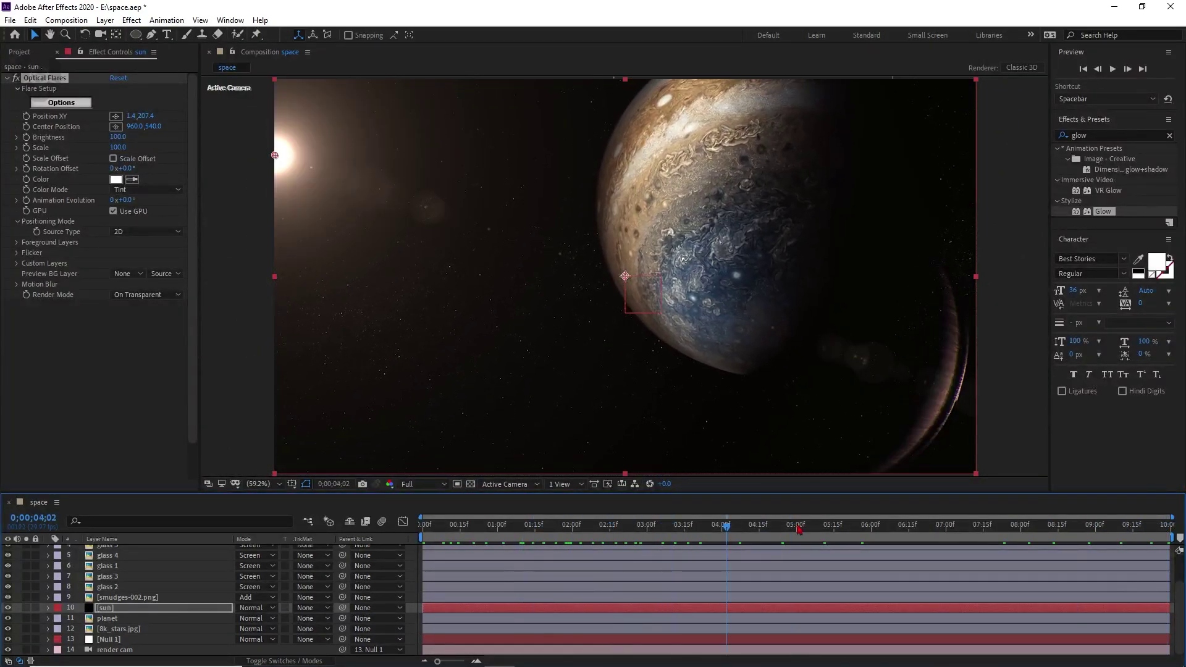
key("Home")
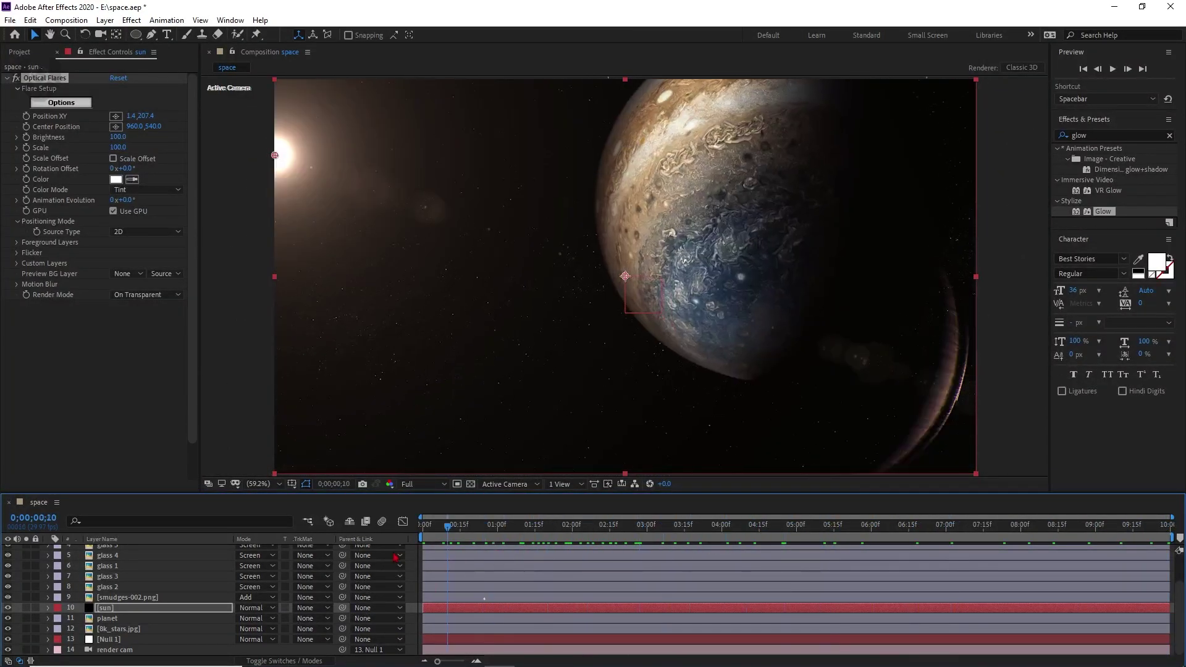
left_click(26, 116)
left_click(26, 127)
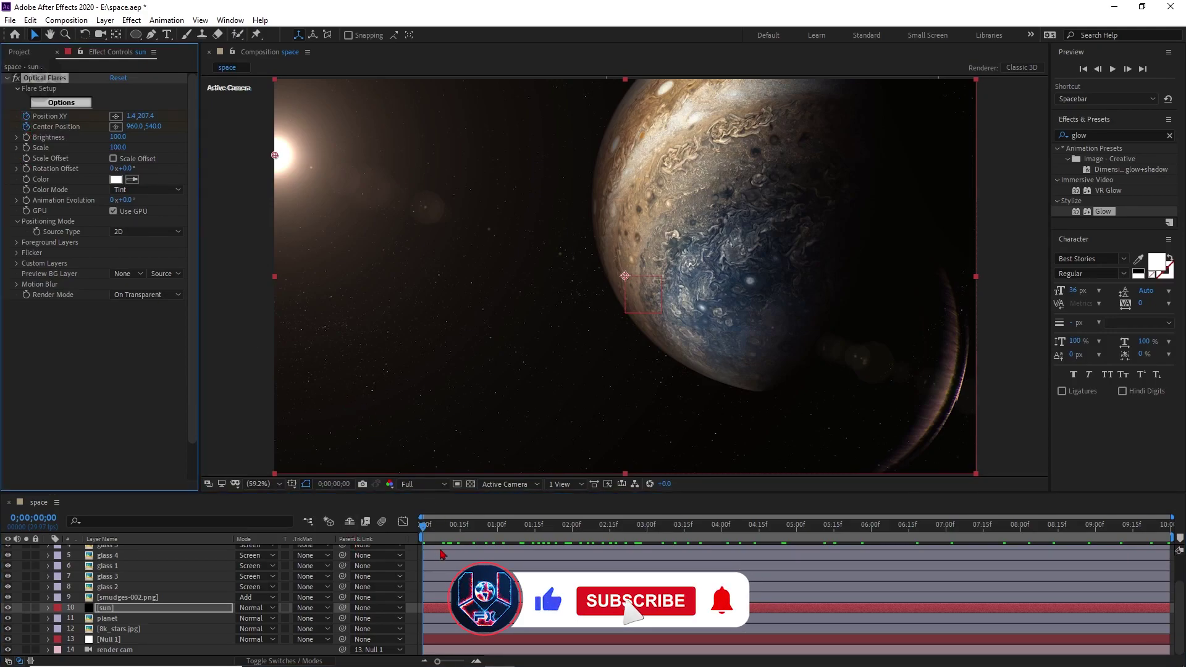
left_click_drag(435, 528, 1170, 472)
left_click_drag(280, 158, 394, 162)
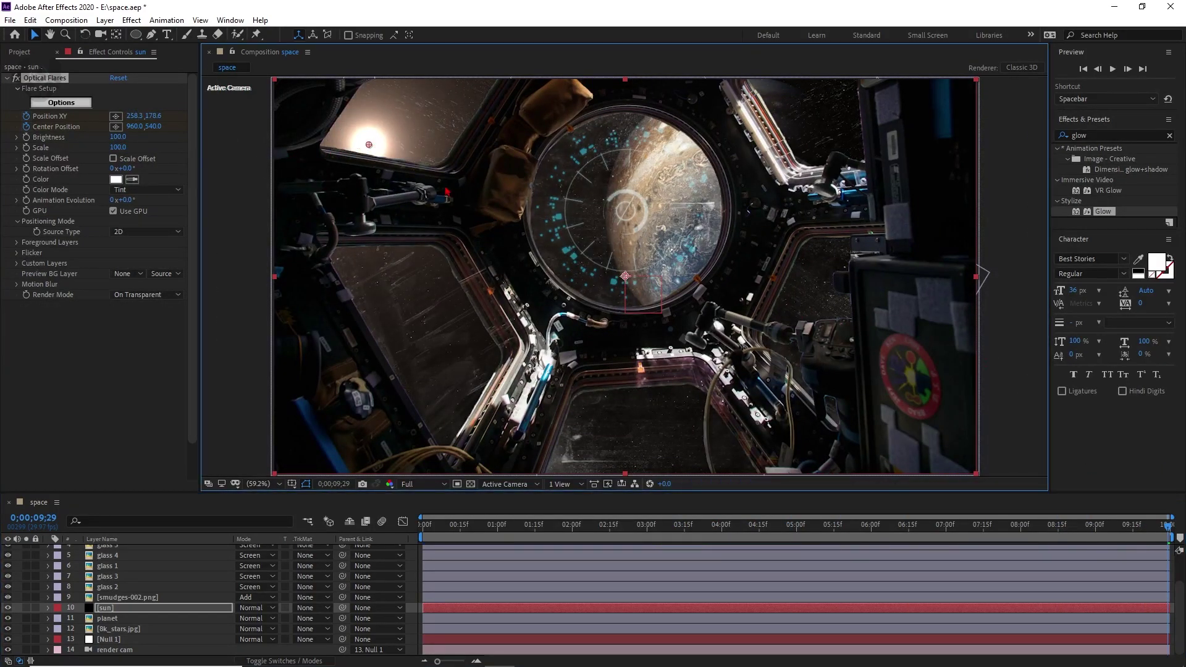
left_click(994, 540)
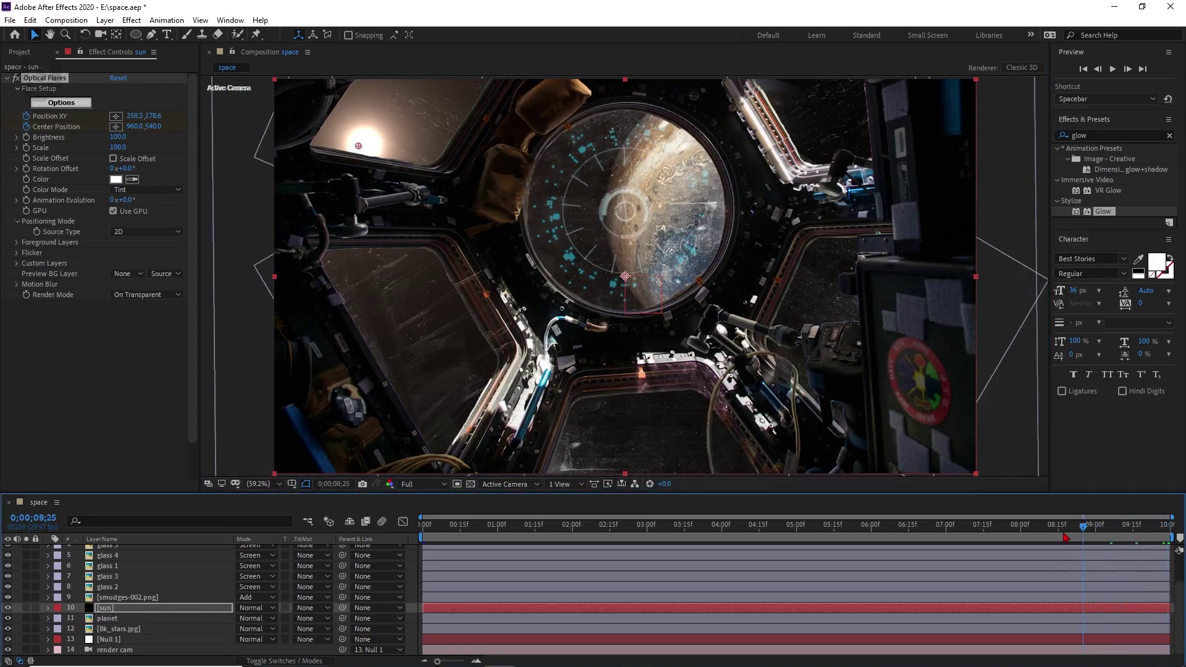
left_click_drag(992, 537, 1170, 550)
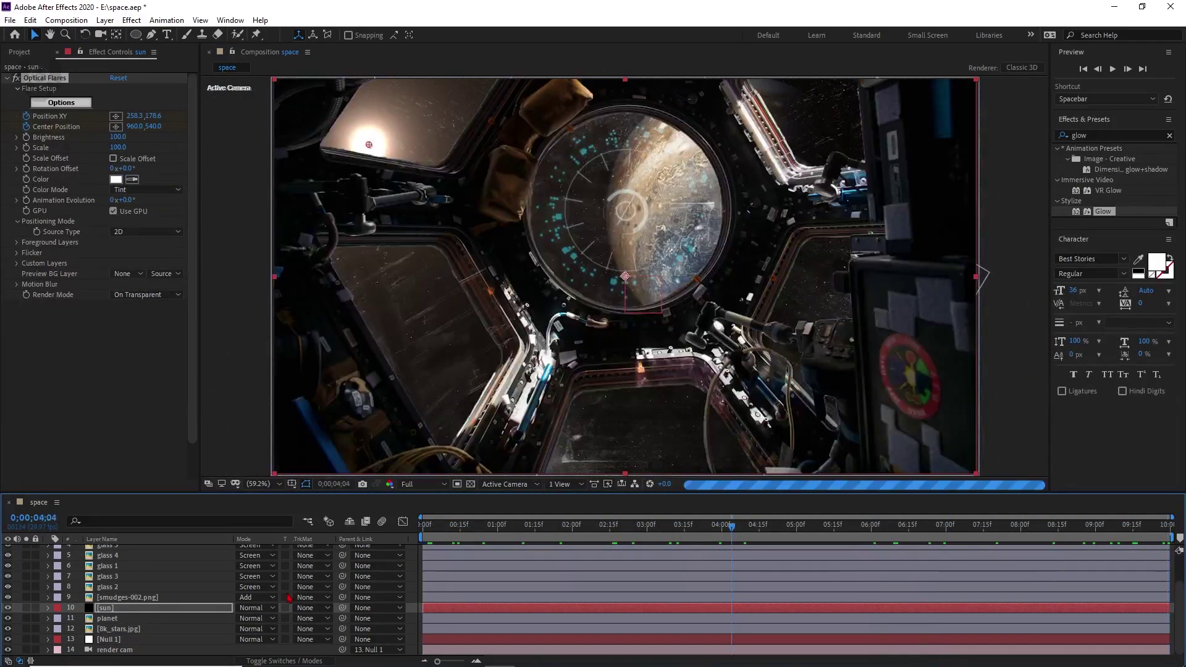
- Turn on Depth of Field for the render cam and start keyframing its Focus Distance on the first frame
key("Home")
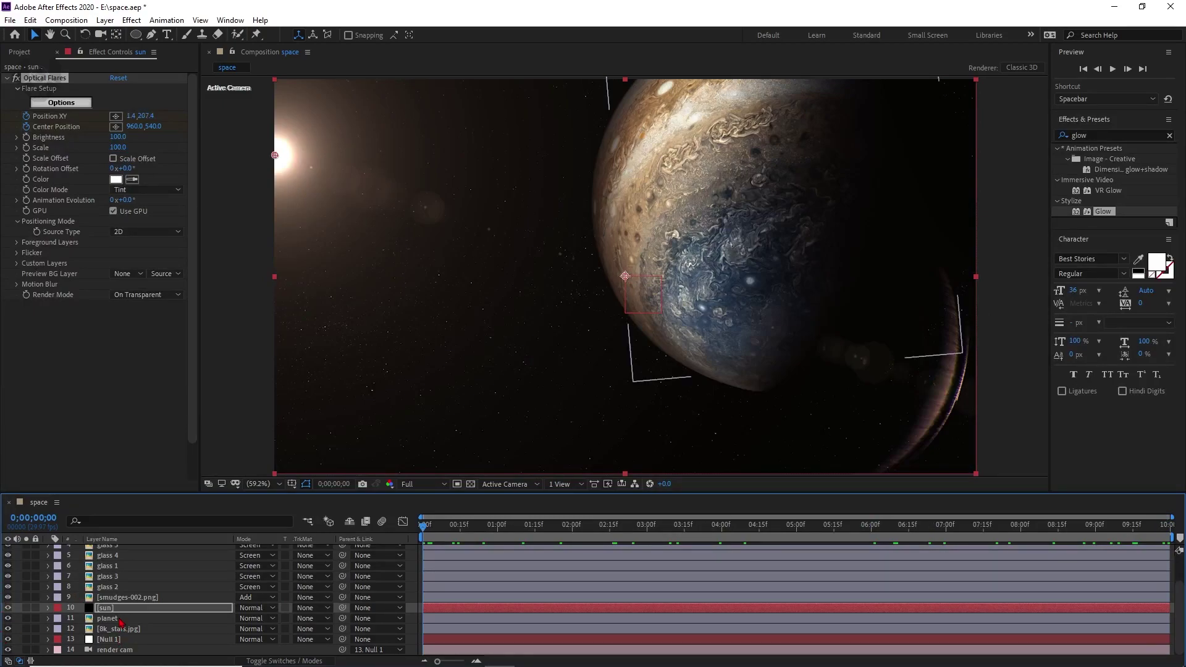
left_click(117, 651)
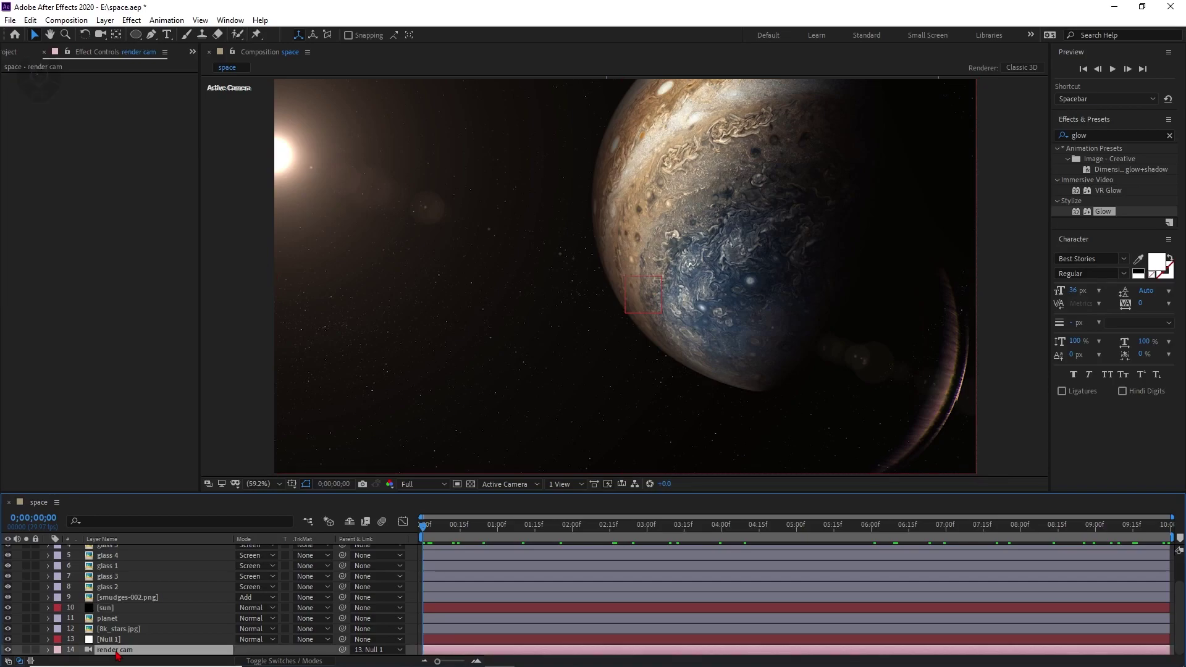
left_click(48, 650)
left_click(59, 650)
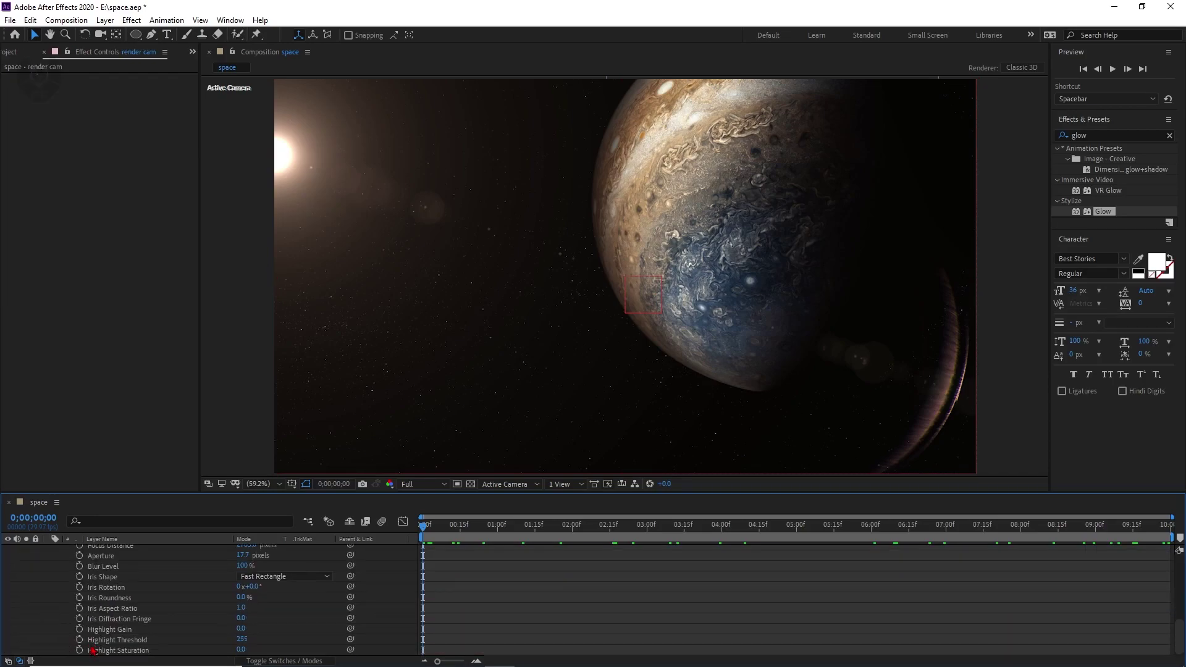
scroll(93, 629, "up", 1)
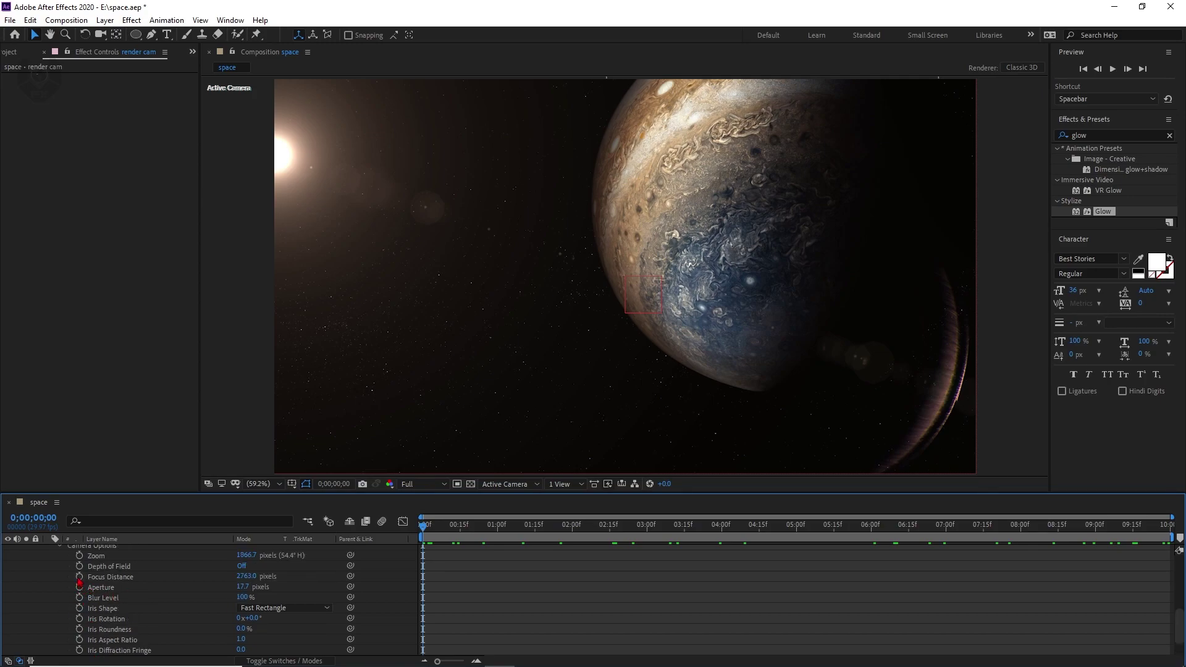
left_click(240, 567)
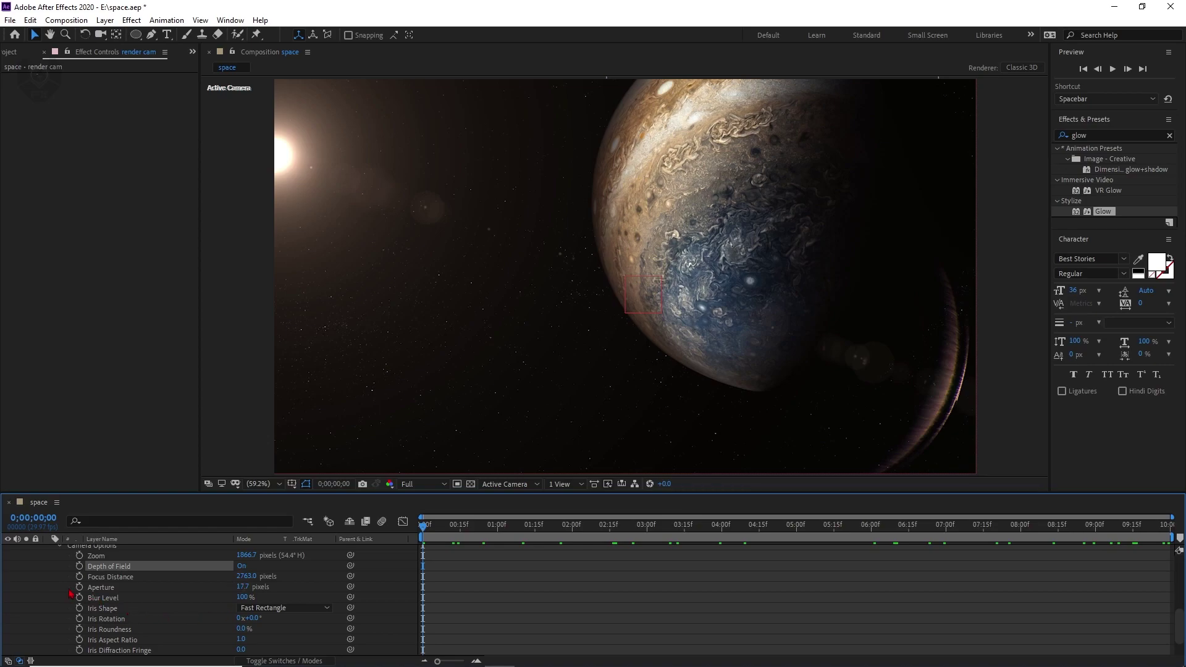
left_click(80, 577)
- Set the render cam's Aperture to 200 pixels and collapse its properties
left_click(245, 589)
type("200")
key("Return")
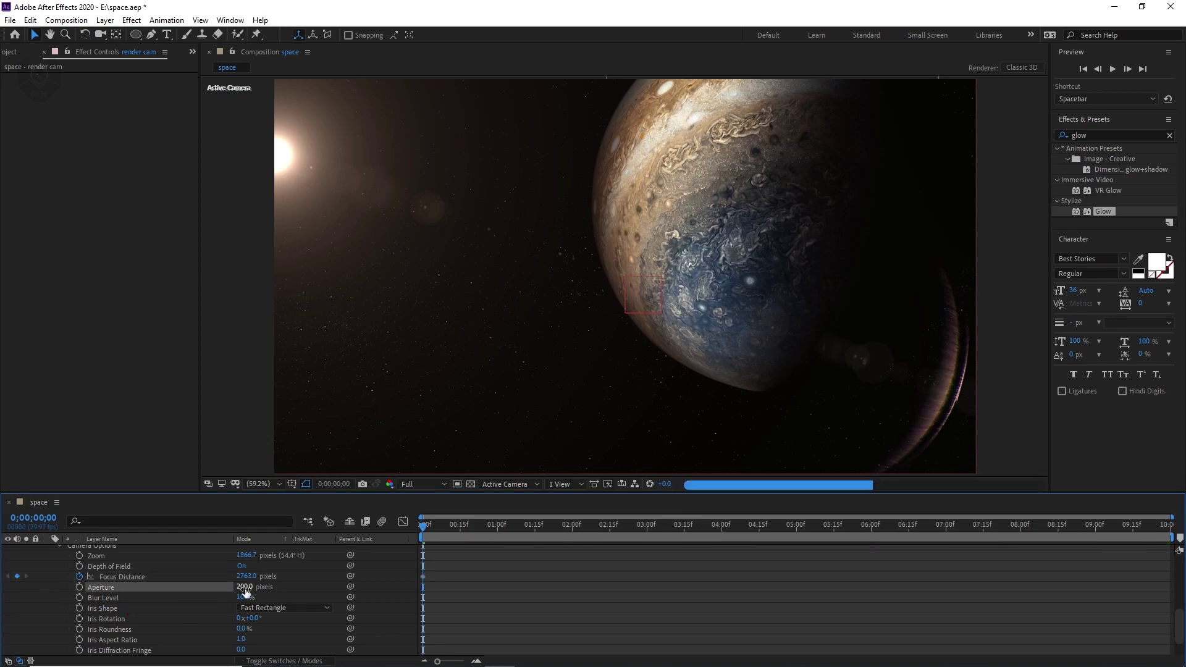
scroll(55, 588, "up", 2)
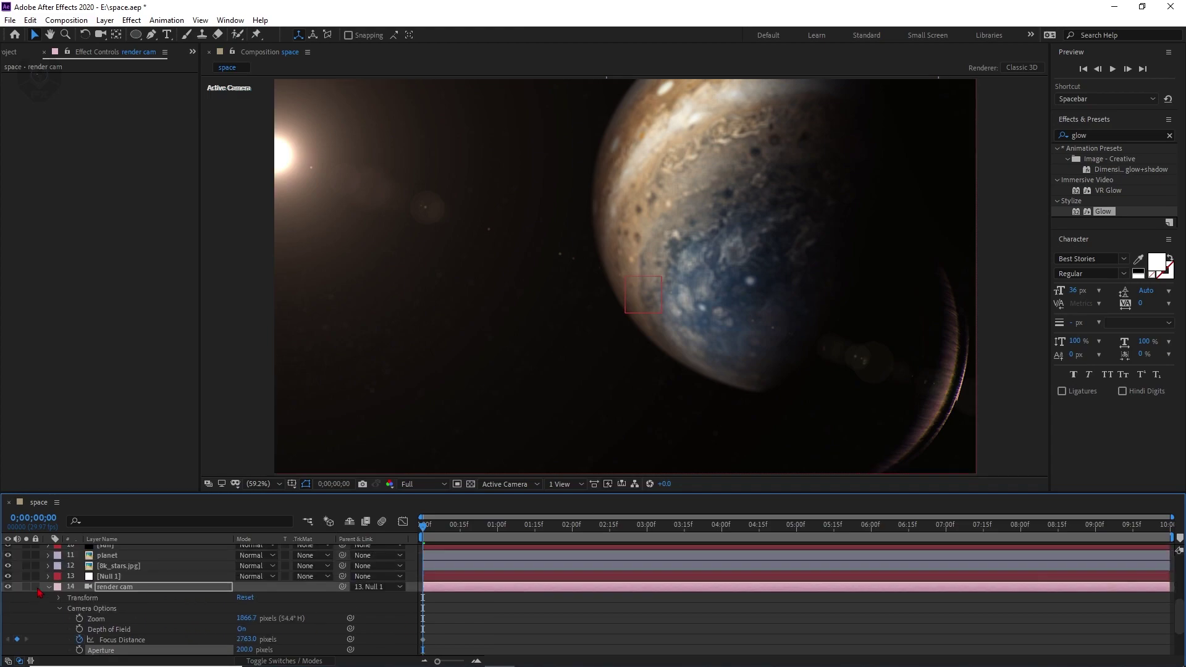
left_click(49, 587)
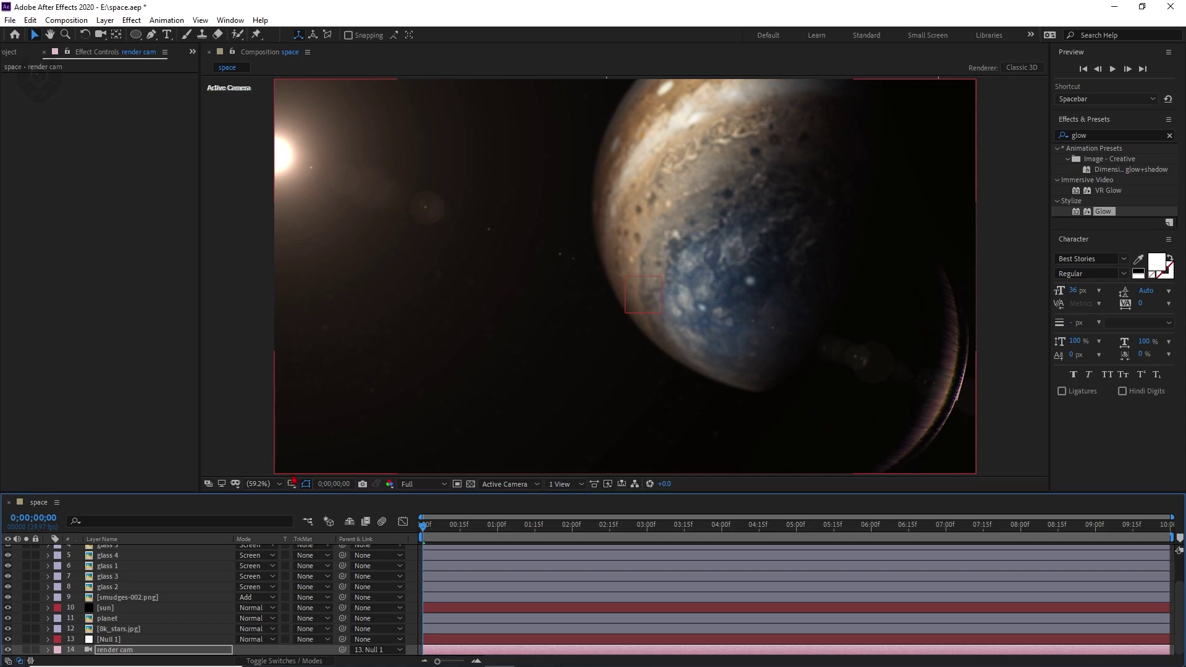
- Set the render cam's focus distance to the planet layer on the first frame and inspect the planet's sharpness up close
left_click(129, 652)
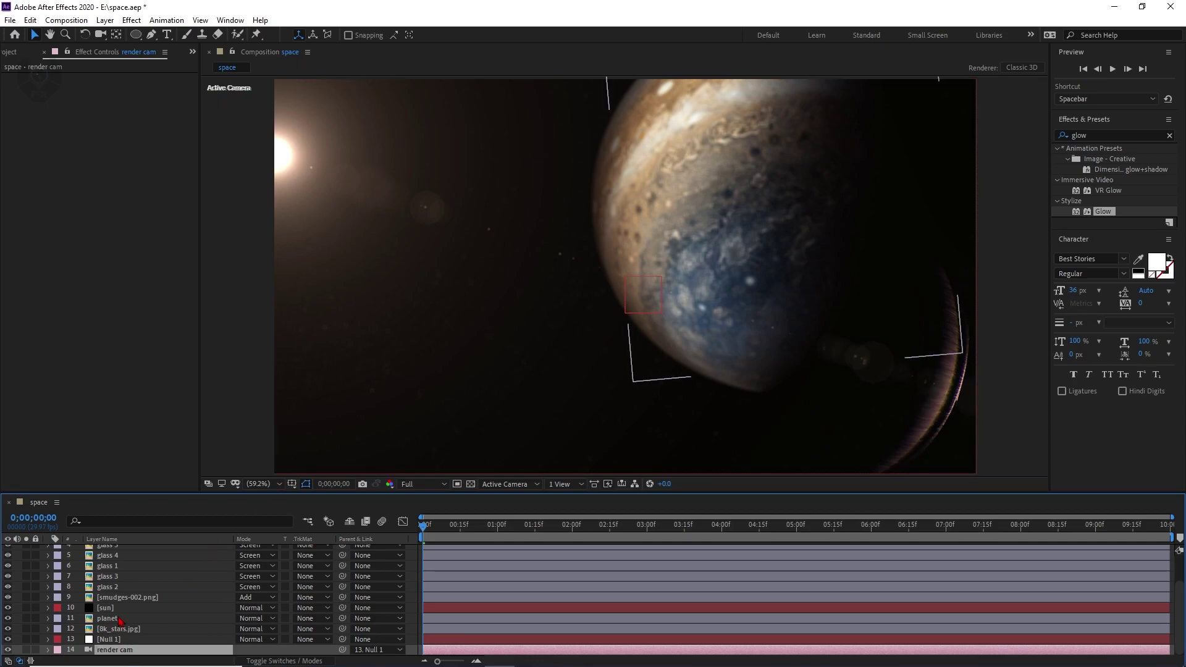
left_click(121, 620, "ctrl")
left_click(105, 20)
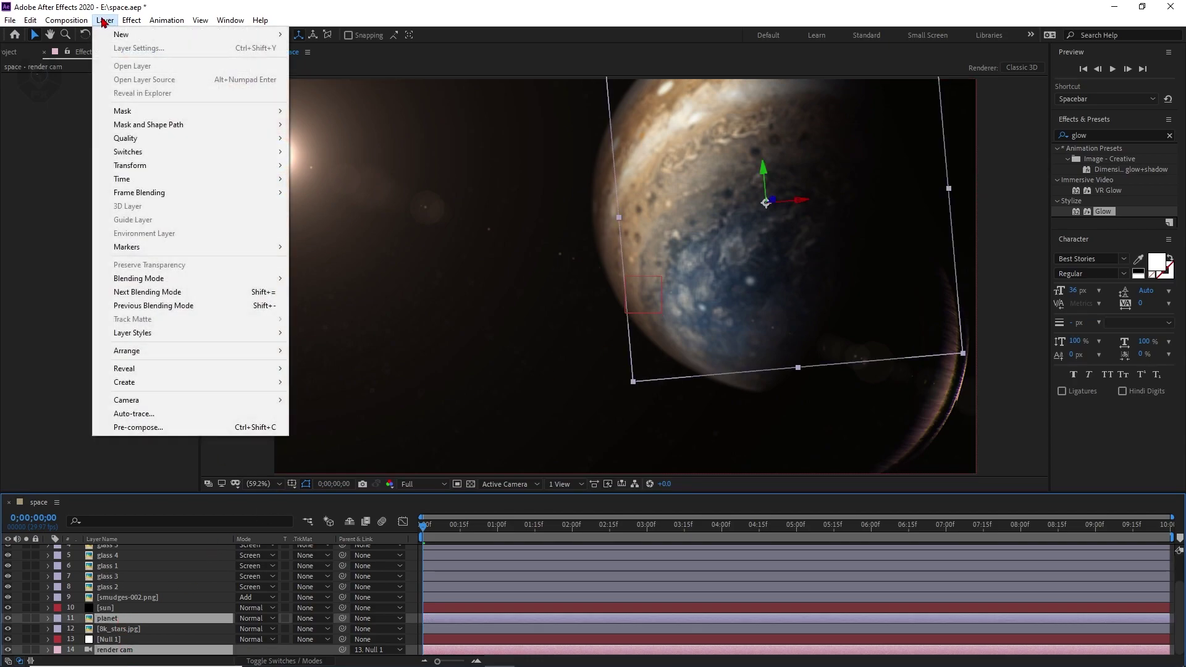
mouse_move(170, 402)
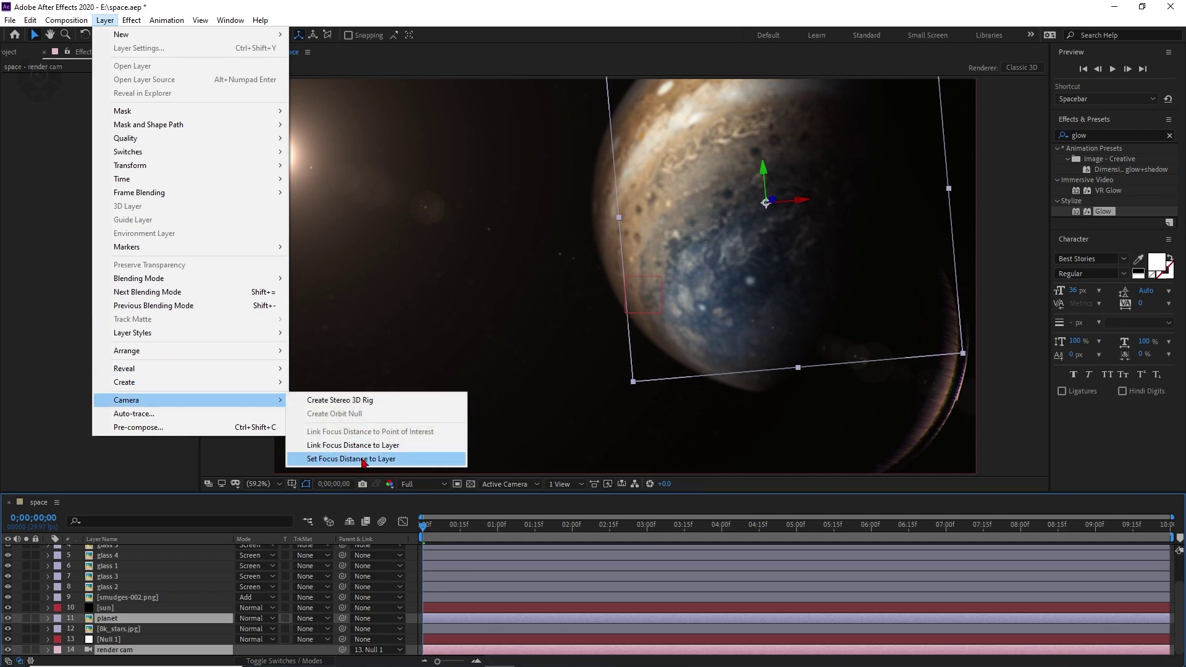
left_click(364, 461)
scroll(722, 217, "up", 4)
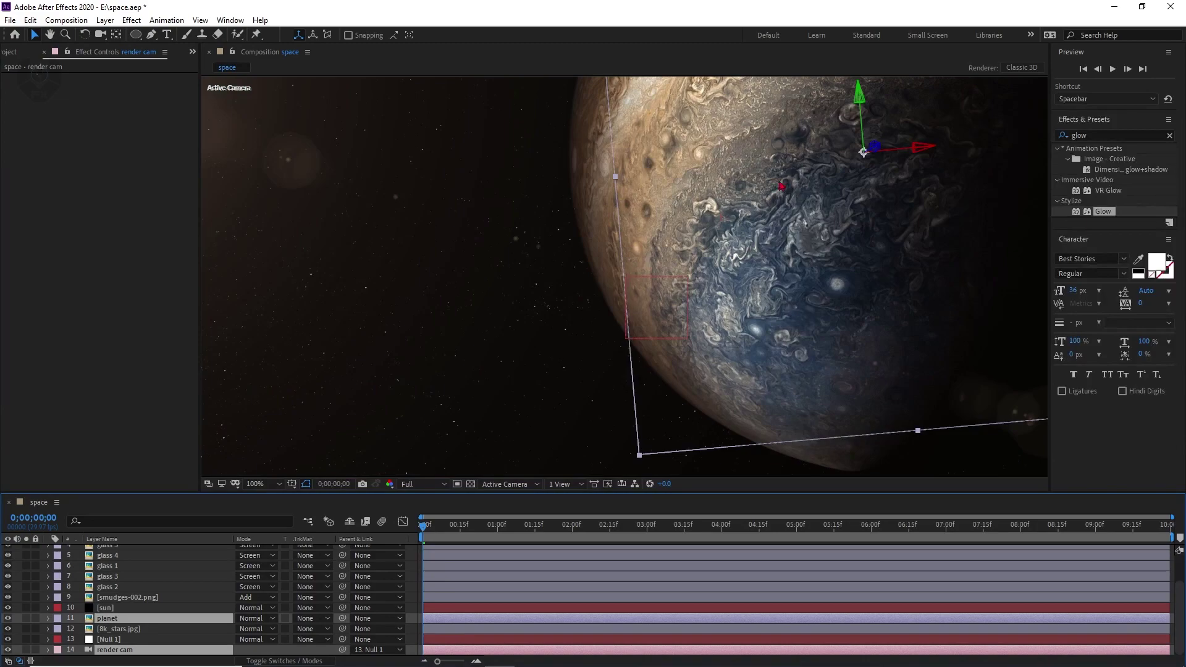
scroll(583, 212, "down", 2)
scroll(582, 213, "down", 2)
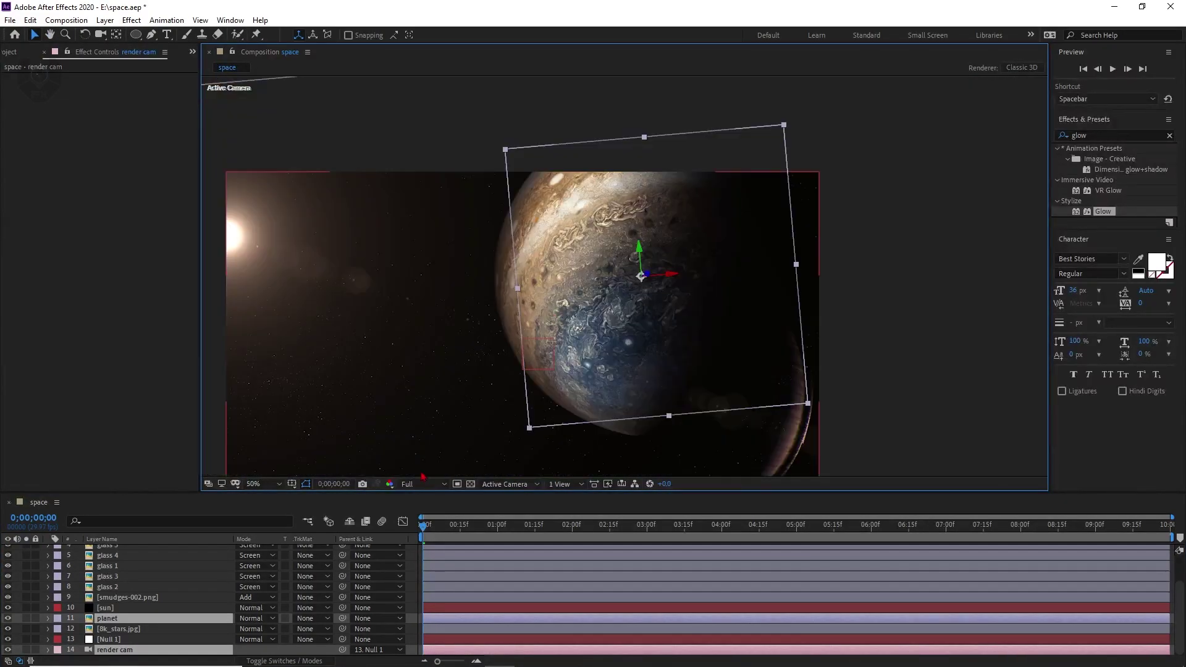
- Reveal the render cam's Focus Distance keyframe and fit the composition view up to 100%
left_click(162, 650)
left_click(177, 629)
left_click(174, 652)
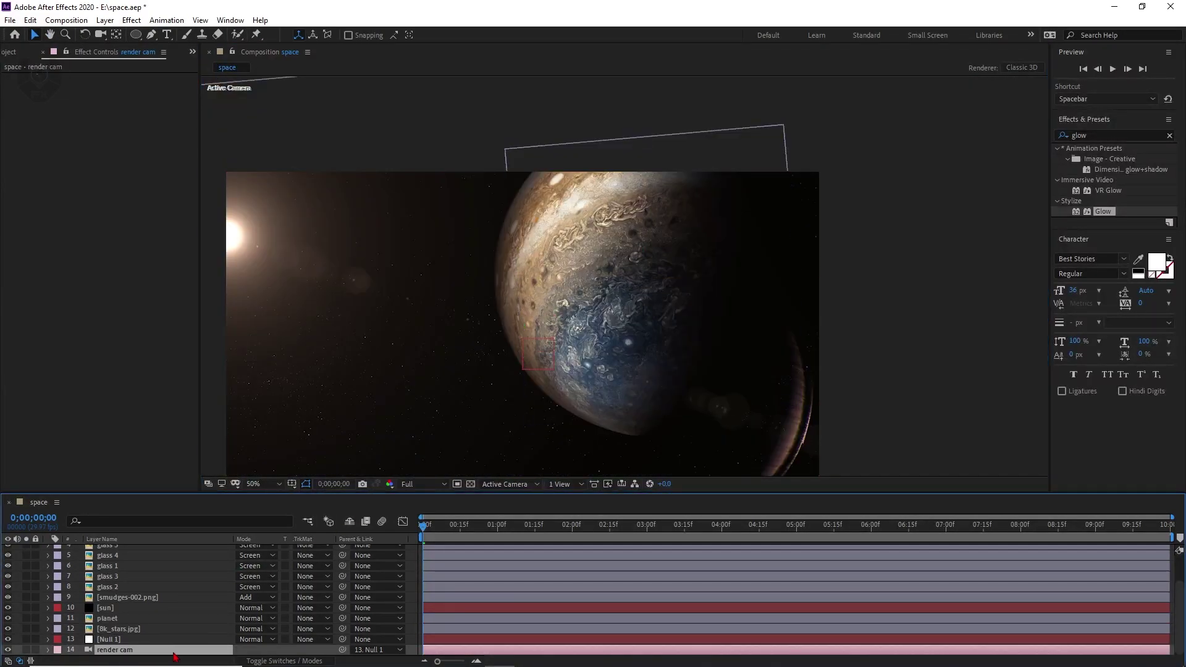
key("u")
left_click_drag(435, 652, 419, 647)
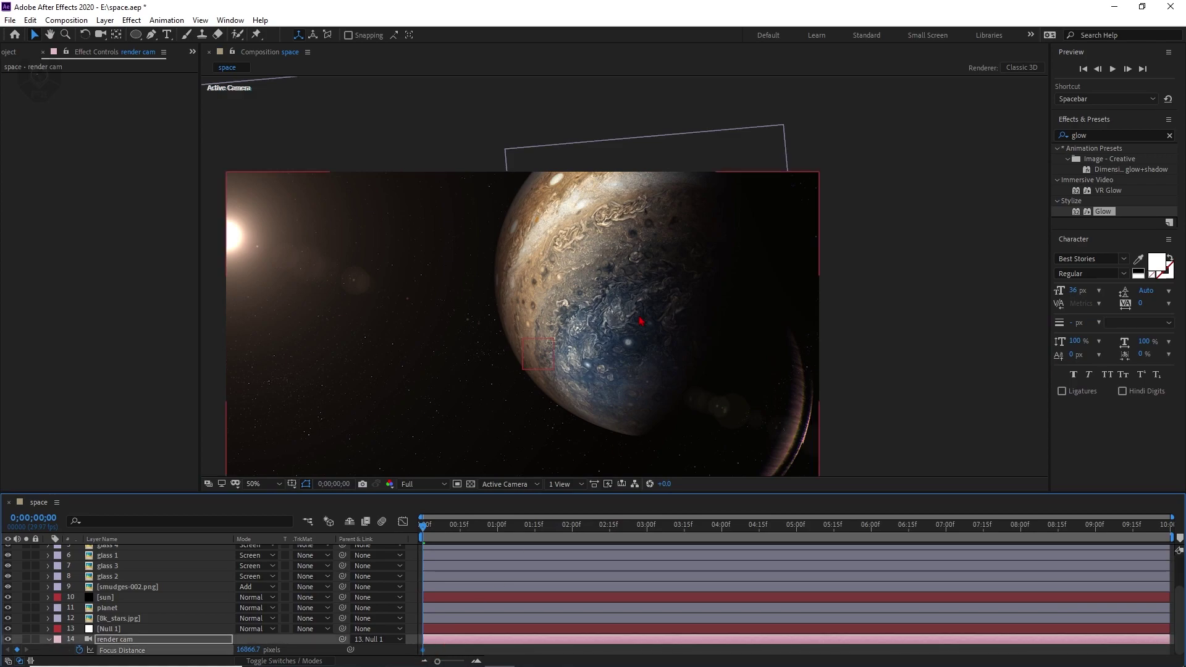
left_click_drag(510, 304, 572, 246)
left_click(261, 486)
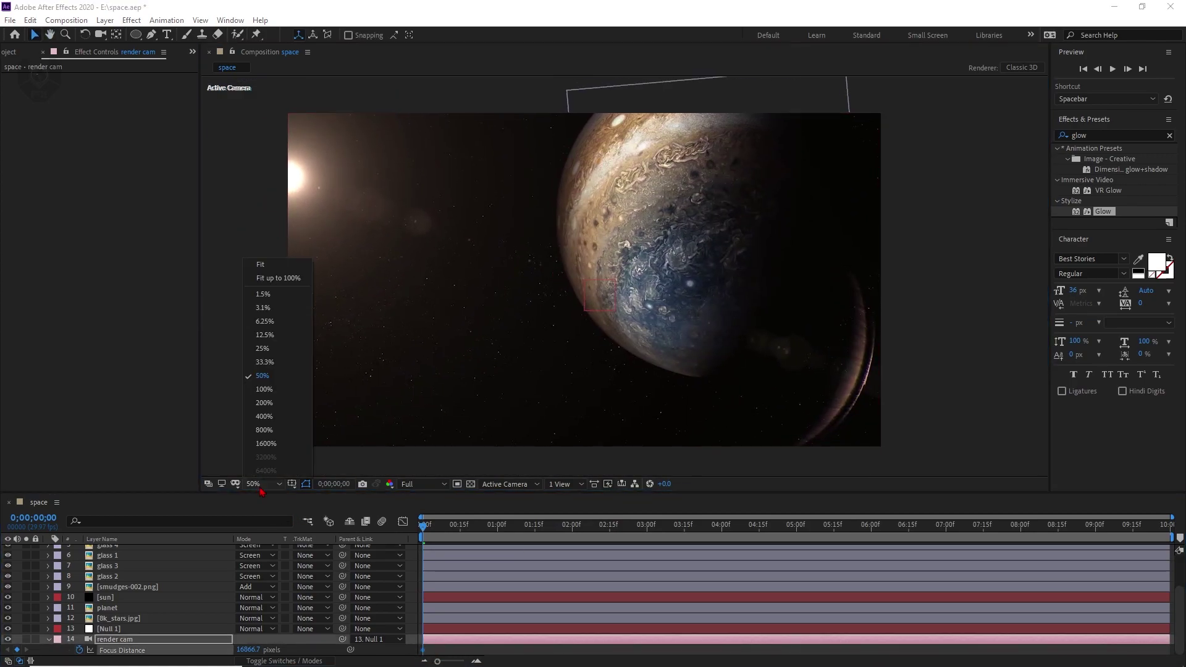
left_click(268, 279)
- Lower the preview resolution to Third and add a holding Focus Distance keyframe for the render cam at 0;00;06;09
left_click_drag(441, 525, 871, 514)
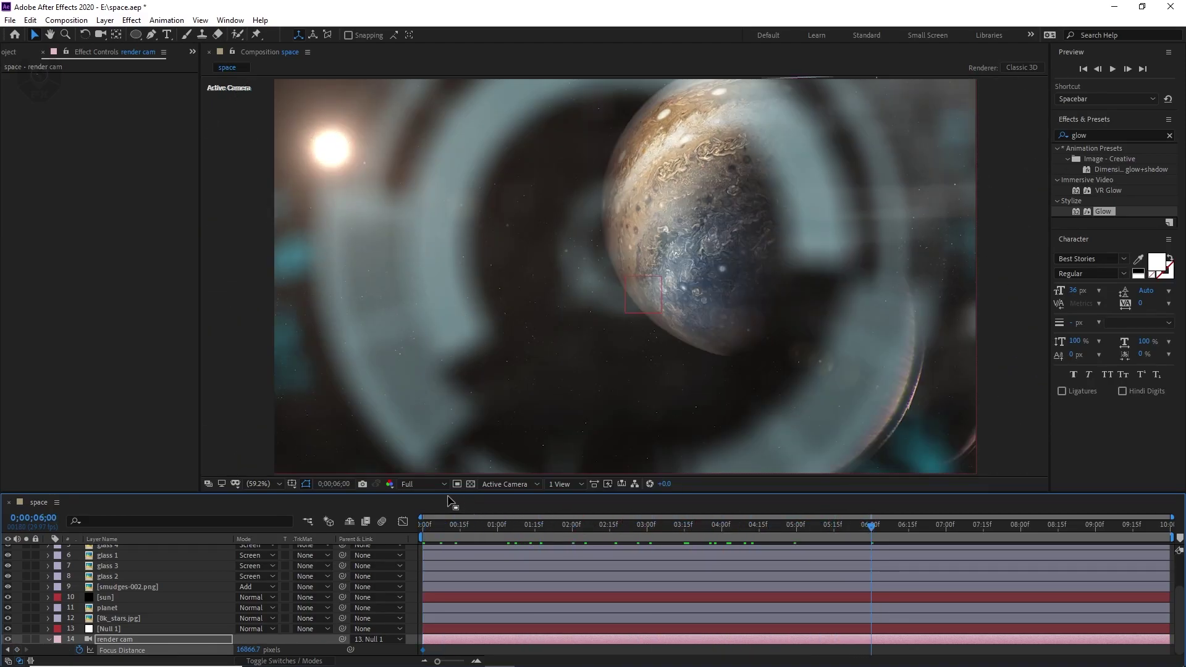
left_click(424, 484)
left_click(420, 544)
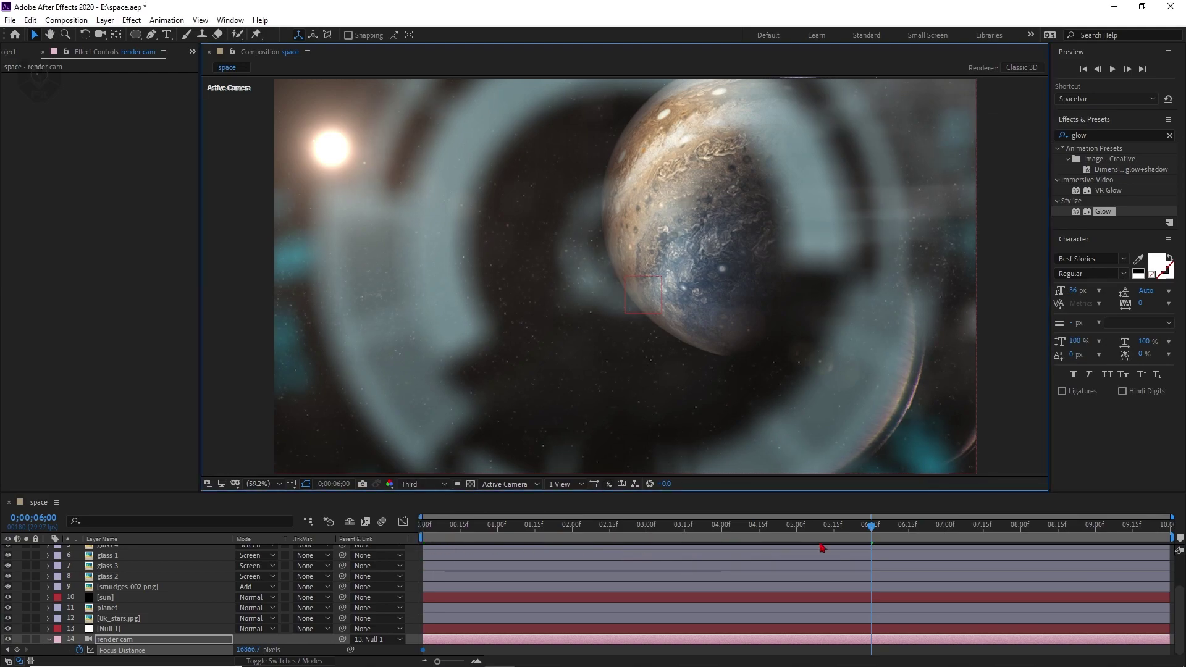
mouse_move(876, 531)
left_mouse_down()
mouse_move(906, 528)
mouse_move(894, 529)
left_mouse_up()
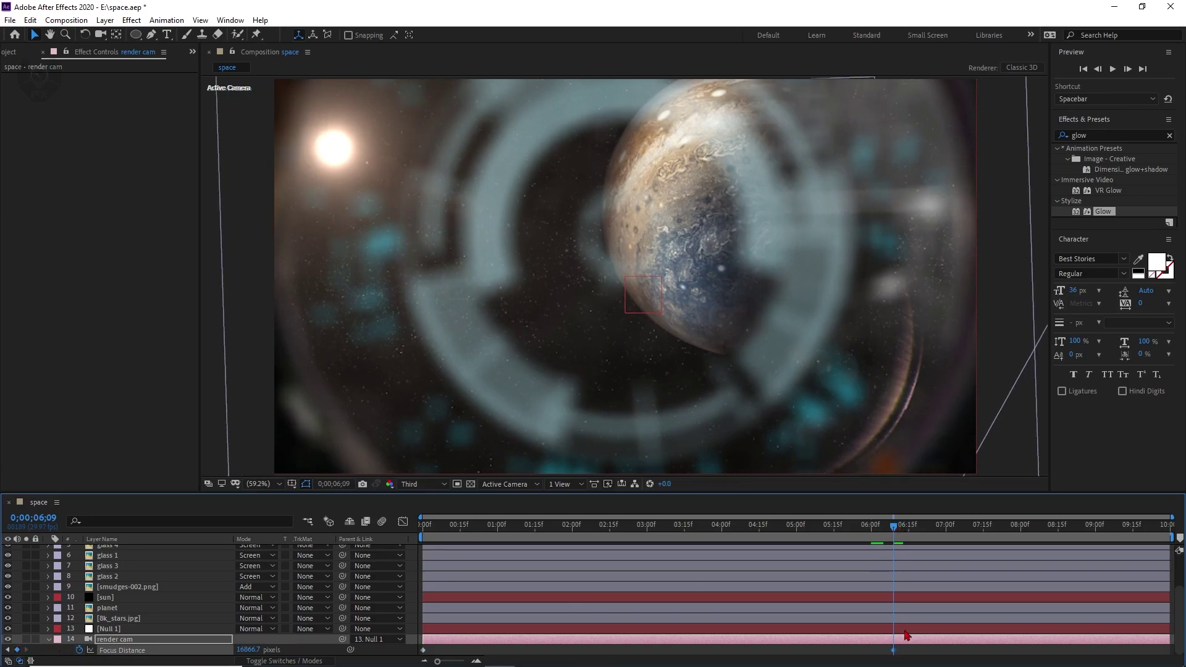
- At 0;00;07;17, set the render cam's focus distance to the iss layer
left_click_drag(896, 542, 990, 507)
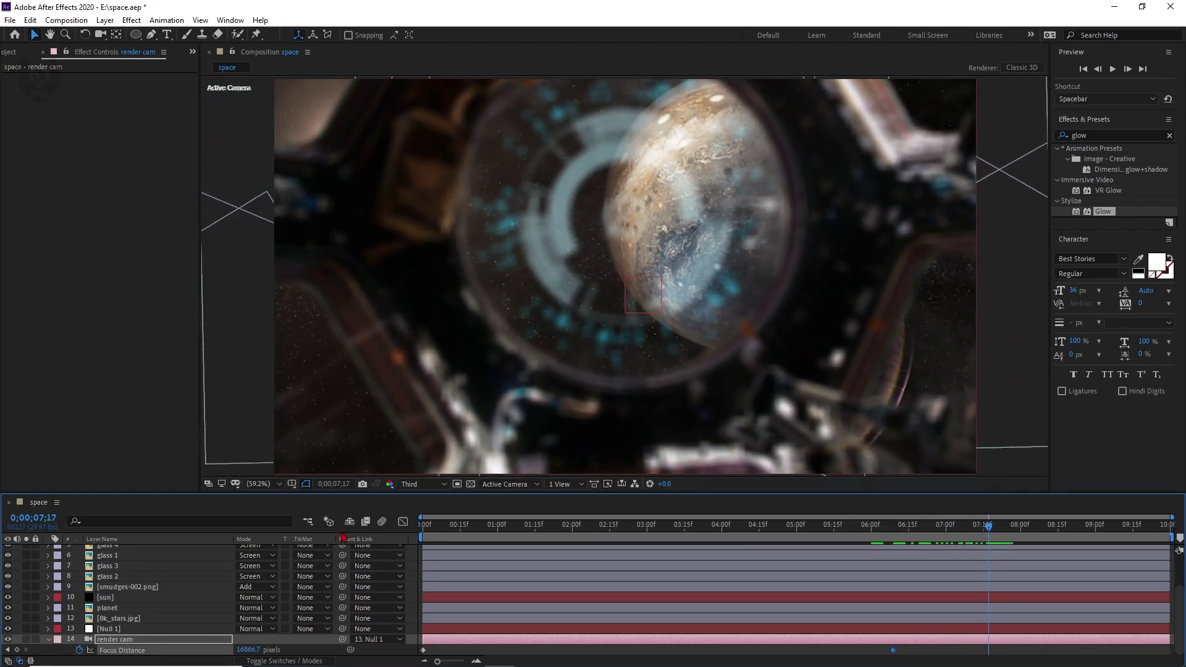
left_click(118, 641)
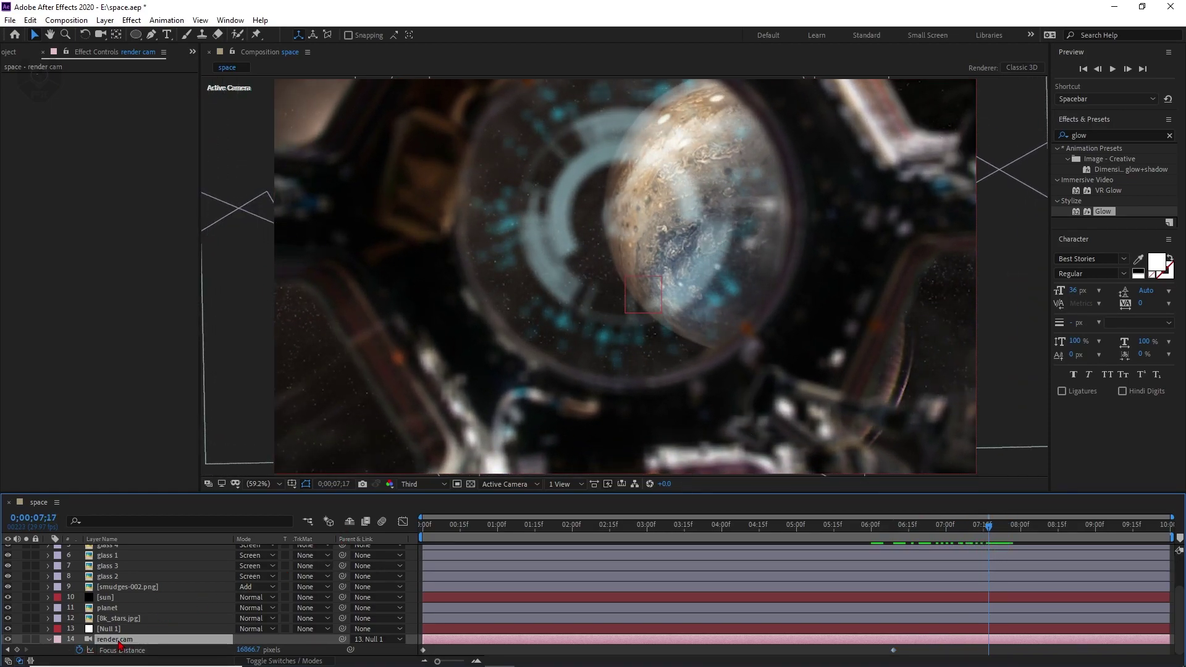
scroll(107, 556, "up", 3)
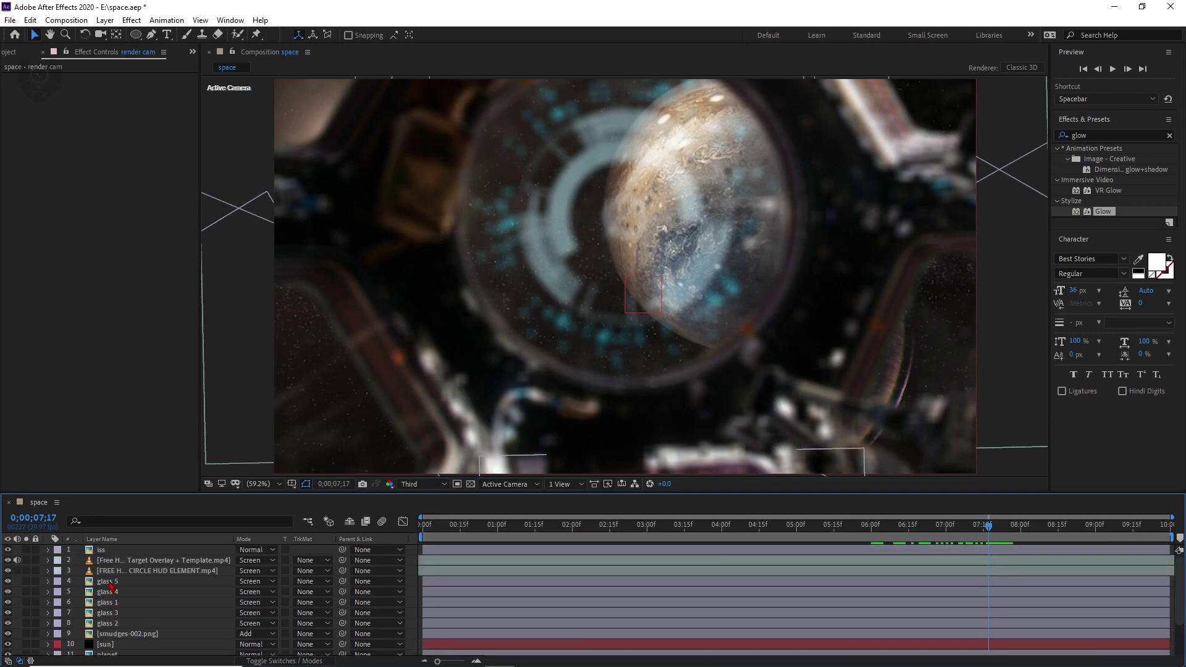
left_click(106, 552)
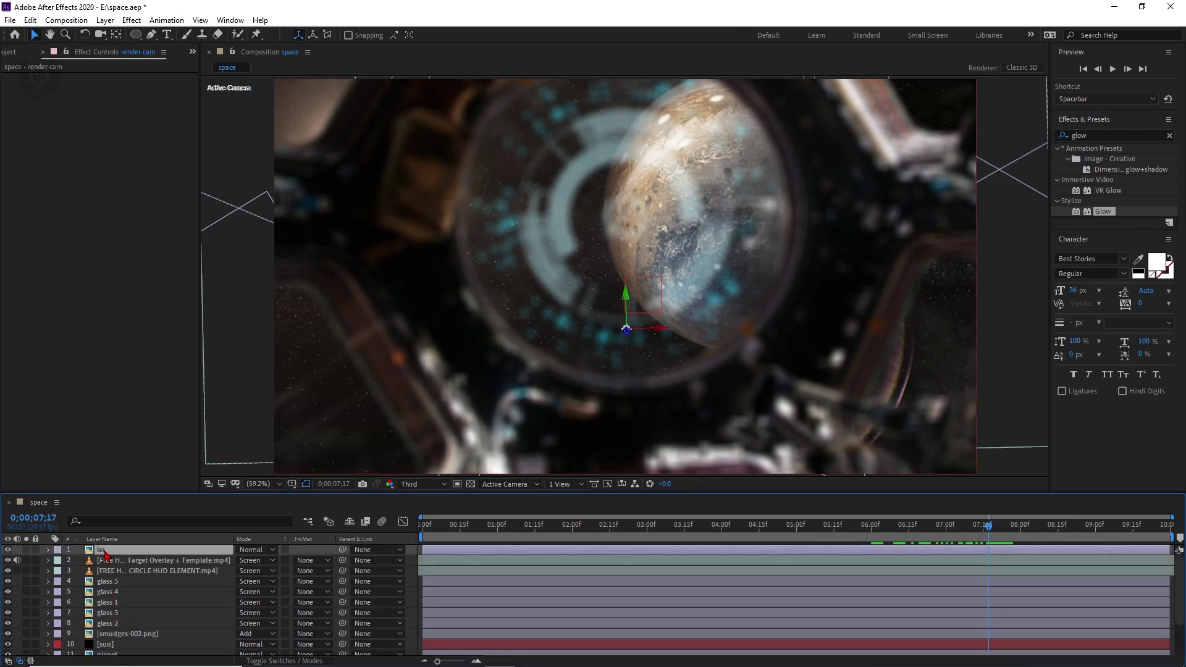
left_click(105, 20)
mouse_move(207, 400)
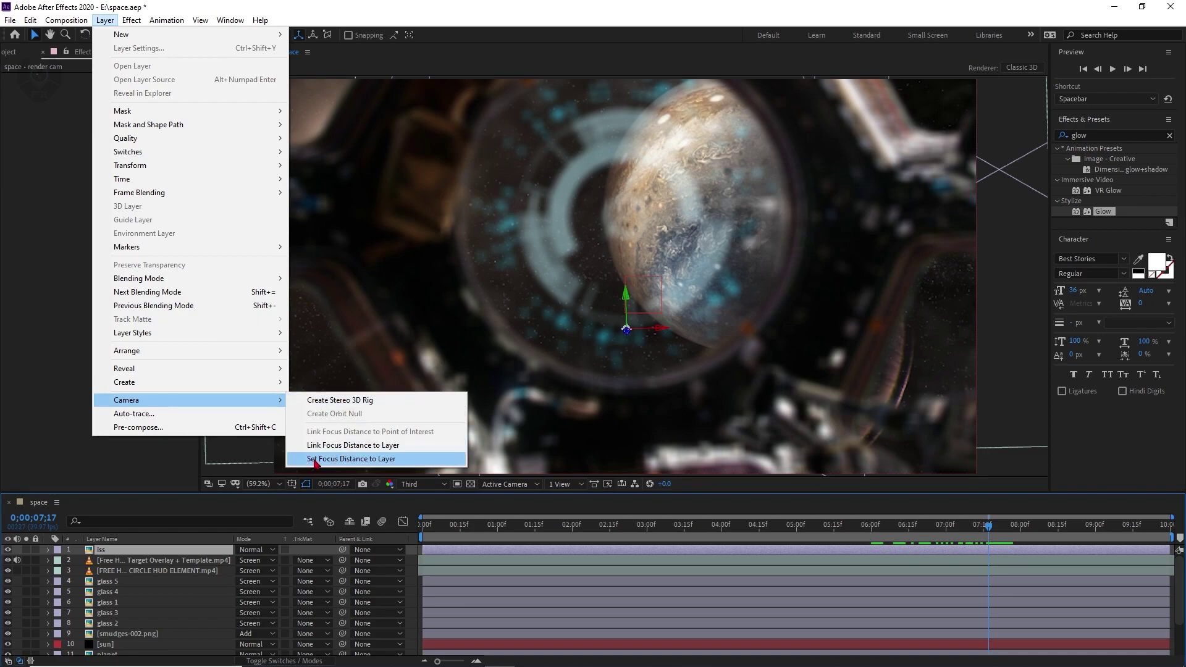
left_click(368, 459)
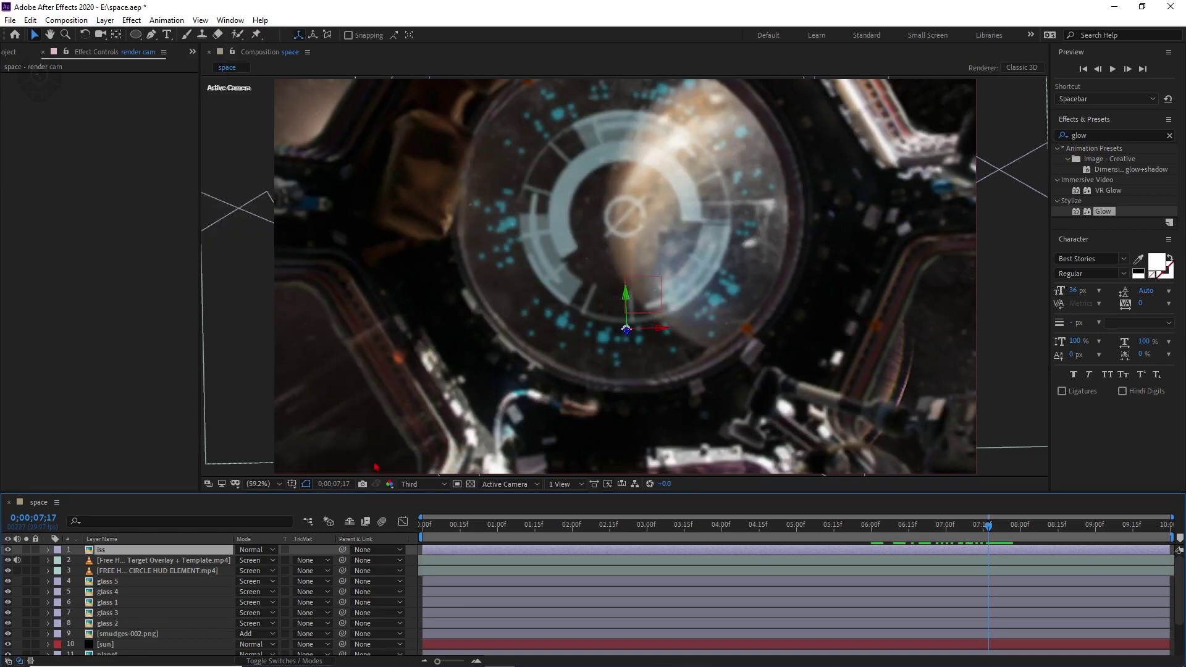
- Refine the render cam's Focus Distance at 0;00;07;17 to 1246.7 pixels so the station interior is sharp
left_click_drag(581, 388, 590, 338)
scroll(364, 554, "down", 3)
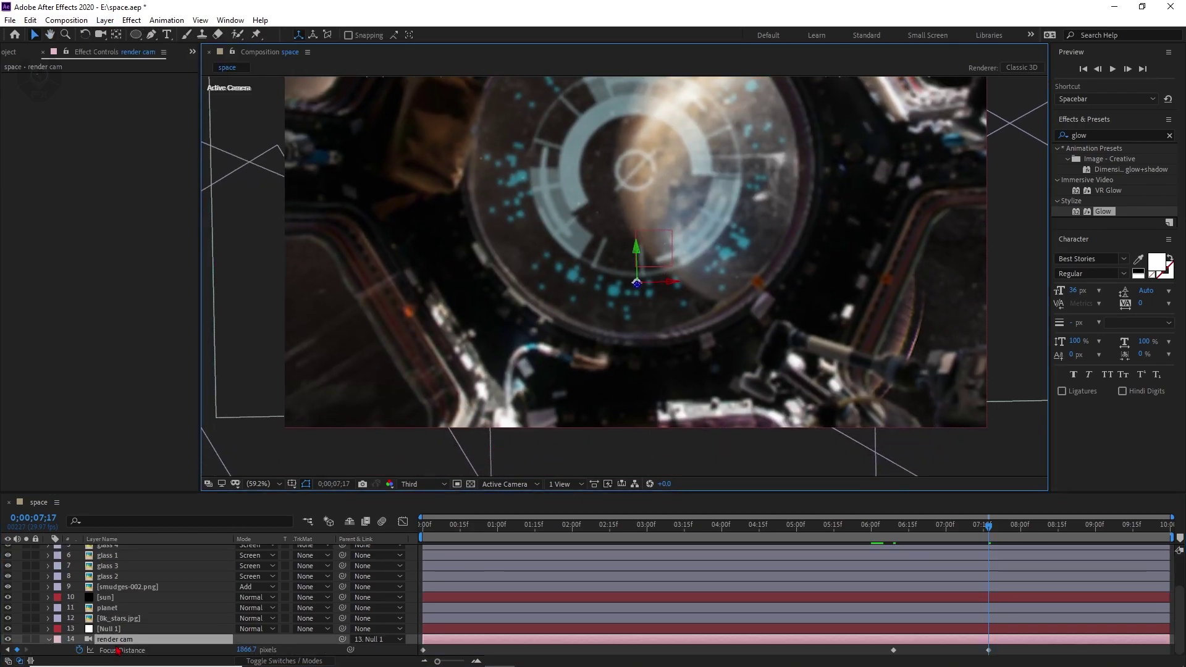
left_click(48, 640)
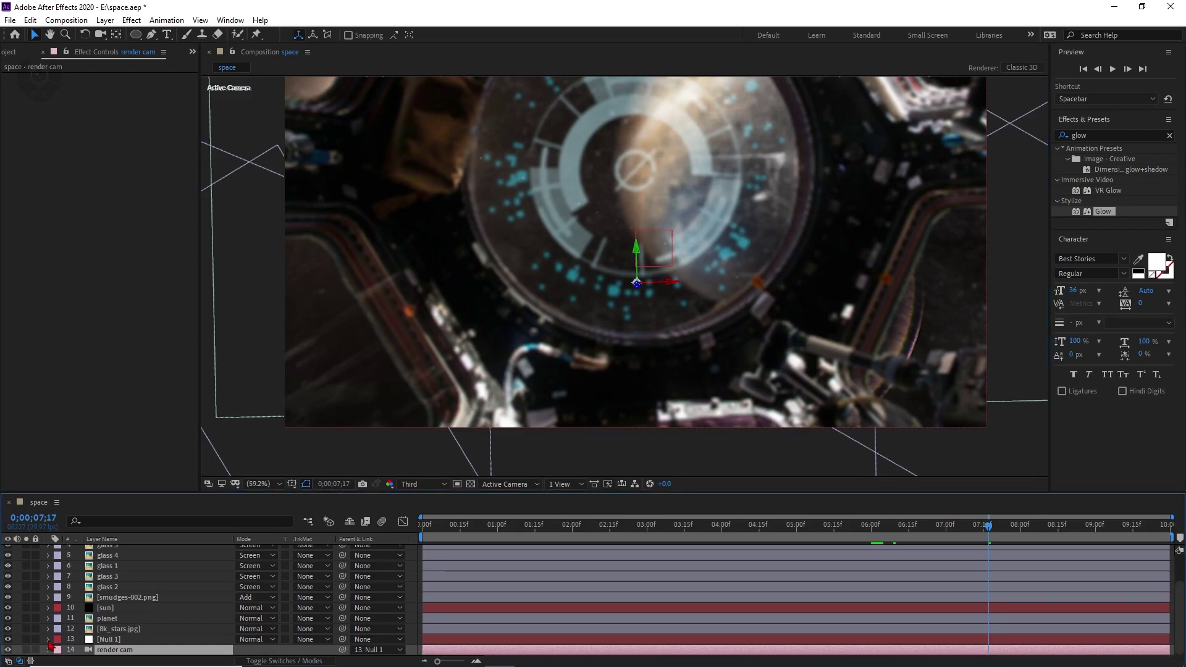
left_click(49, 651)
scroll(123, 616, "down", 1)
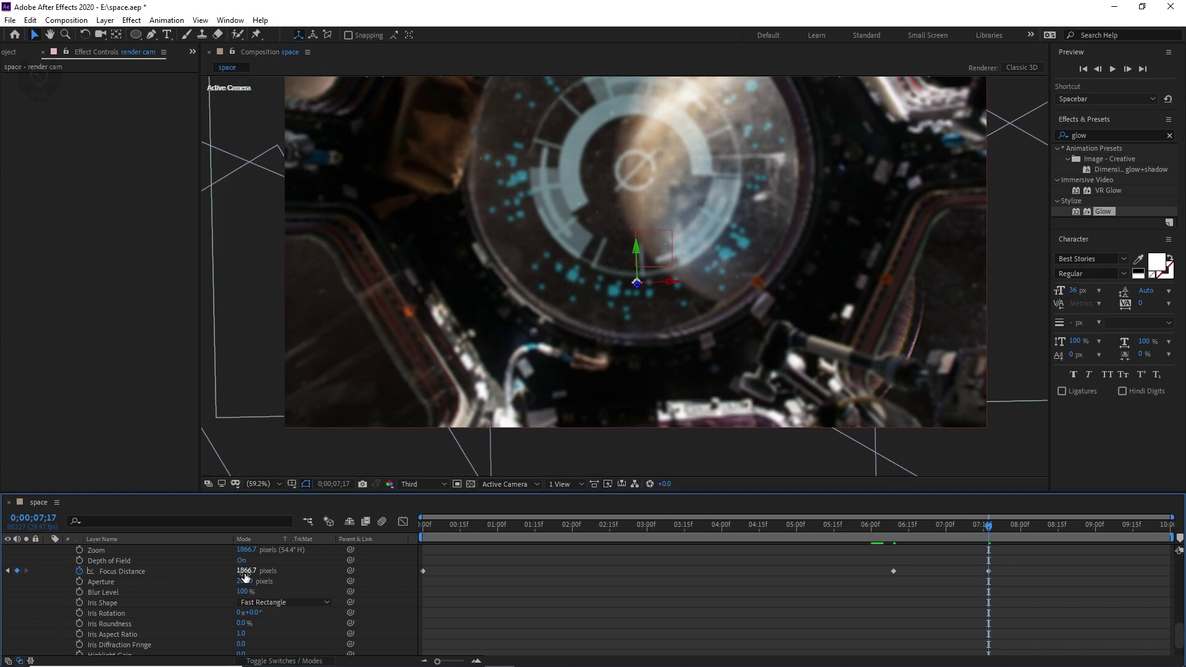
left_click_drag(245, 577, 174, 581)
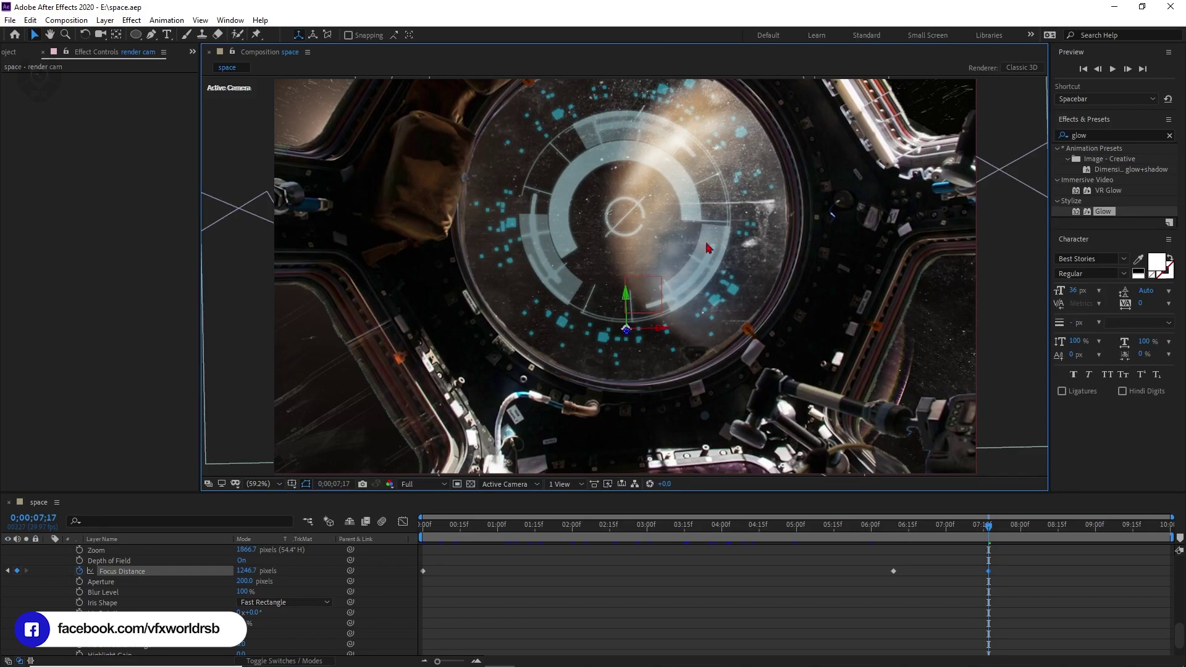
- Preview the focus pull from the planet to the station interior at Third resolution, starting from 0;00;06;11
left_click_drag(990, 530, 898, 532)
left_click(424, 488)
left_click(411, 530)
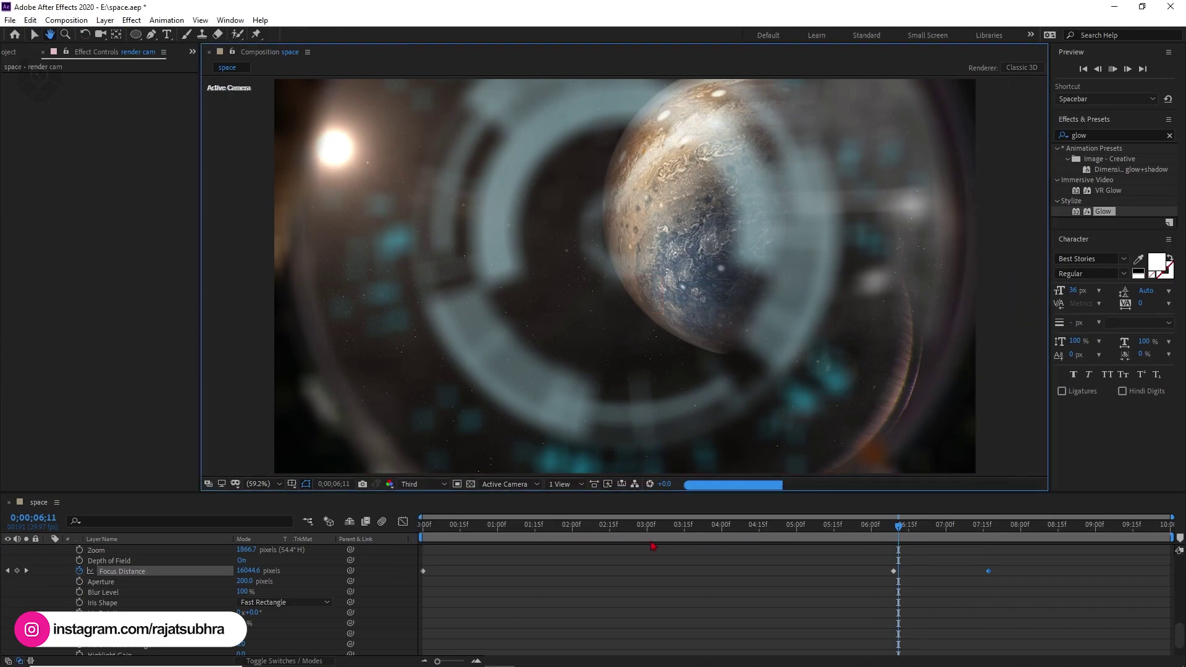
key("space")
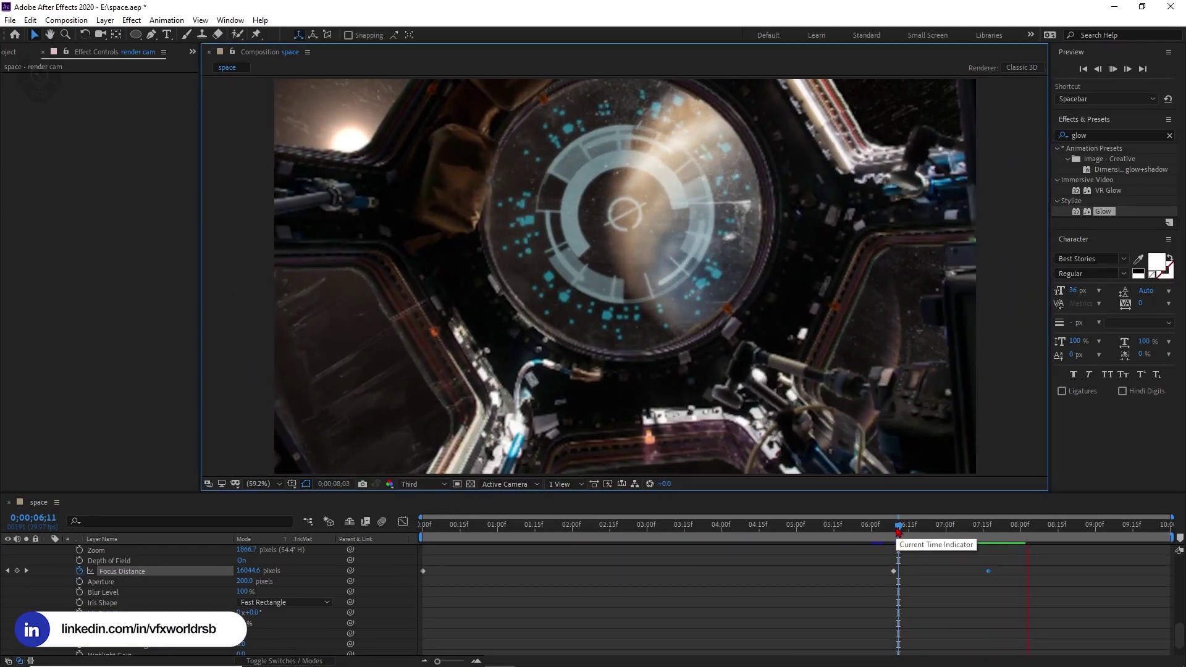
key("space")
- Keyframe the render cam's Focus Distance at 1702.7 pixels on the last frame, 0;00;09;29, and collapse its properties
left_click_drag(985, 535, 1180, 529)
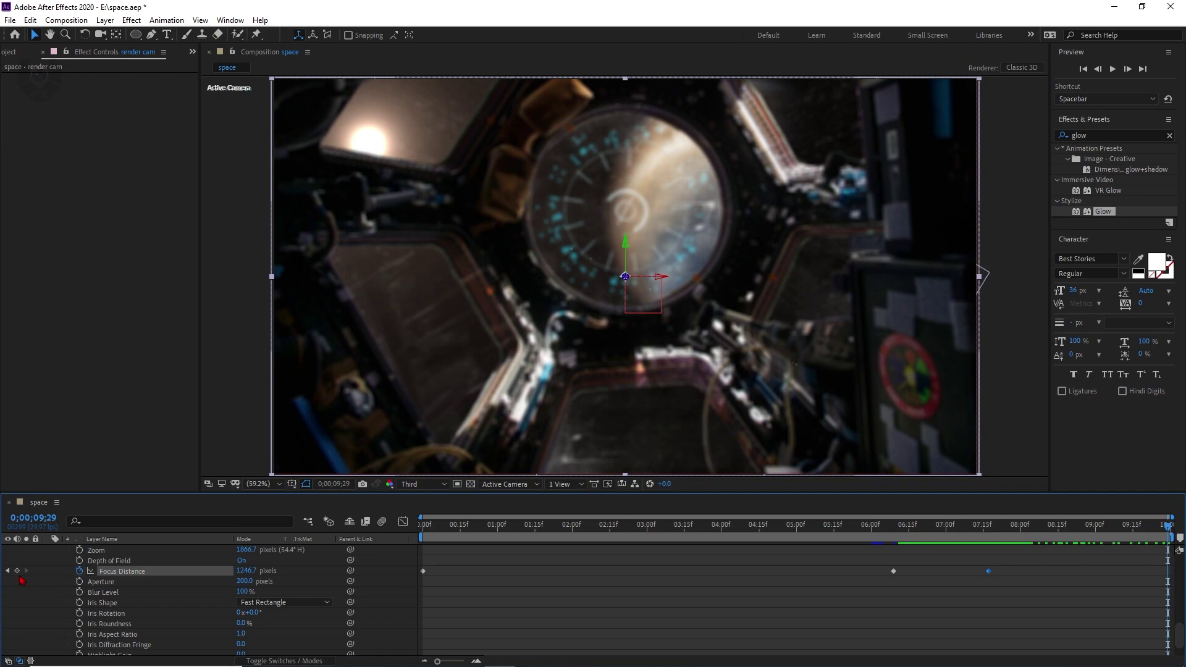
left_click_drag(247, 575, 263, 566)
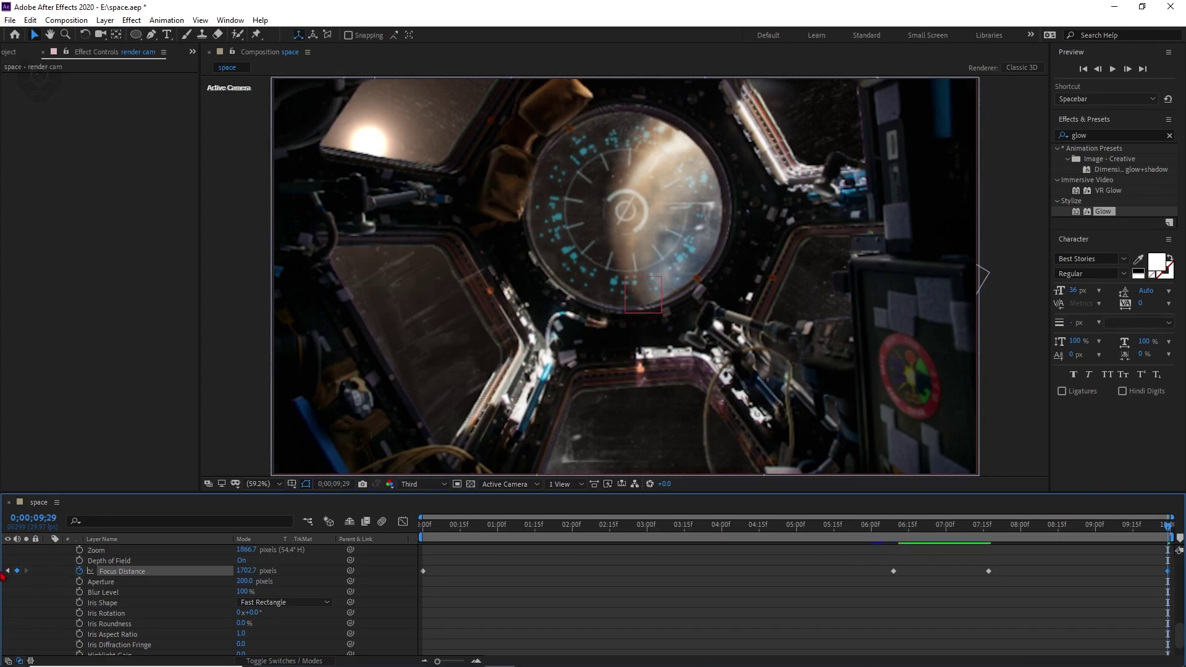
scroll(51, 655, "up", 5)
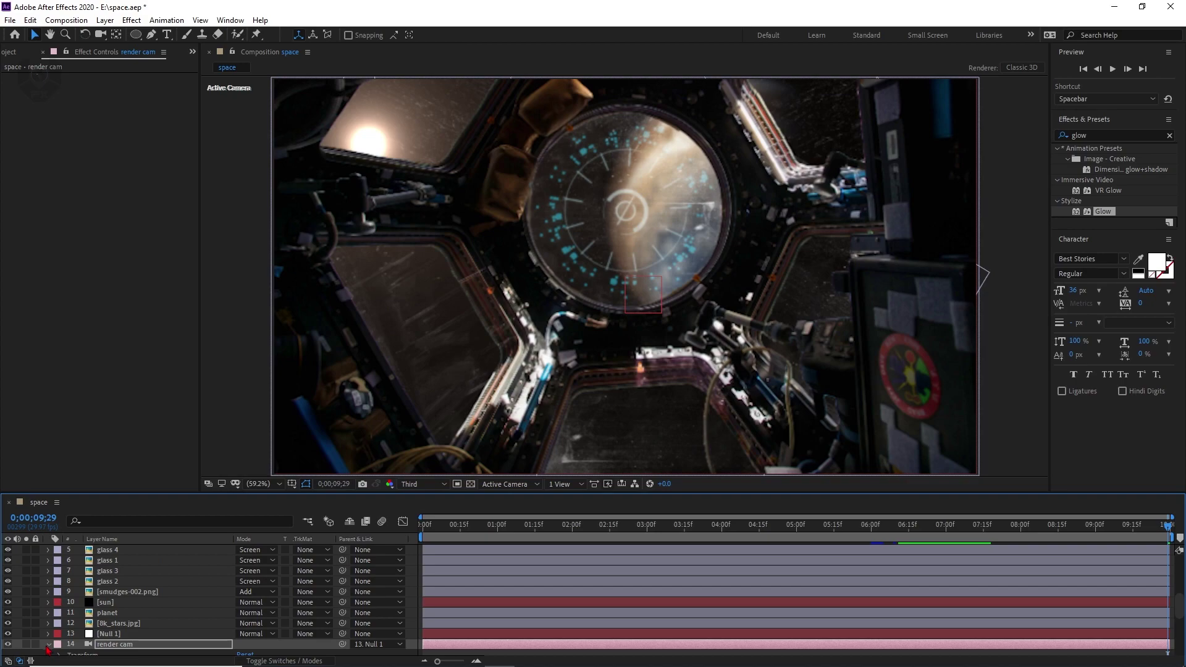
left_click(47, 645)
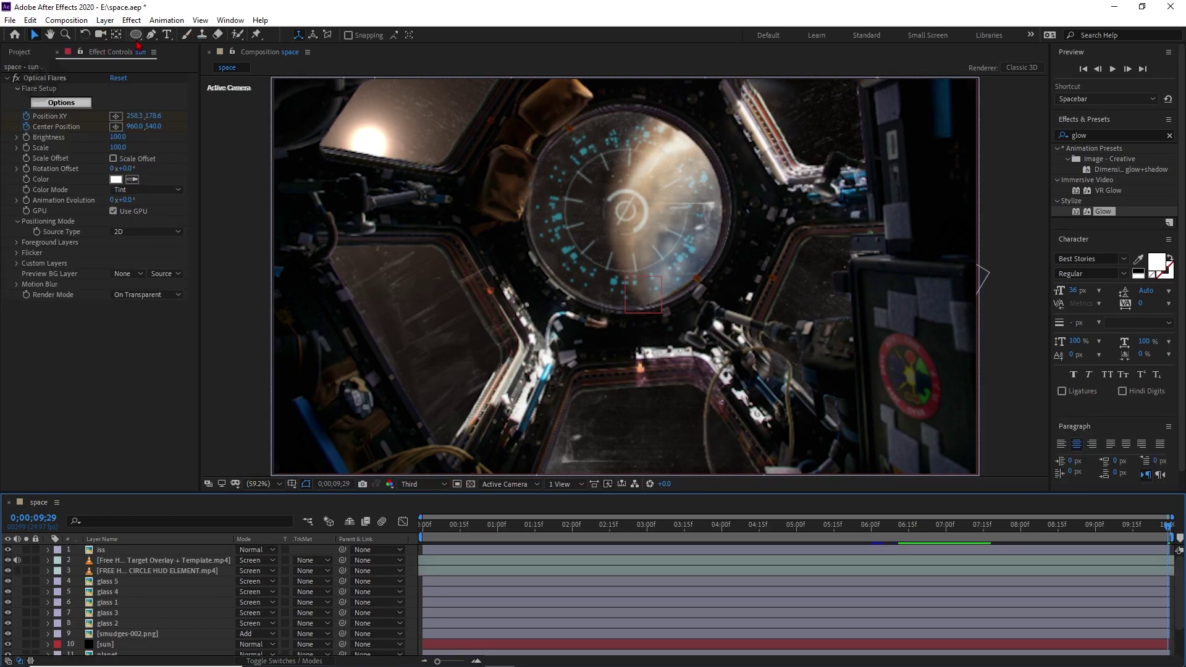
- Add a text layer reading "VFX WORLD" above the iss layer, over the round central window
left_click(166, 34)
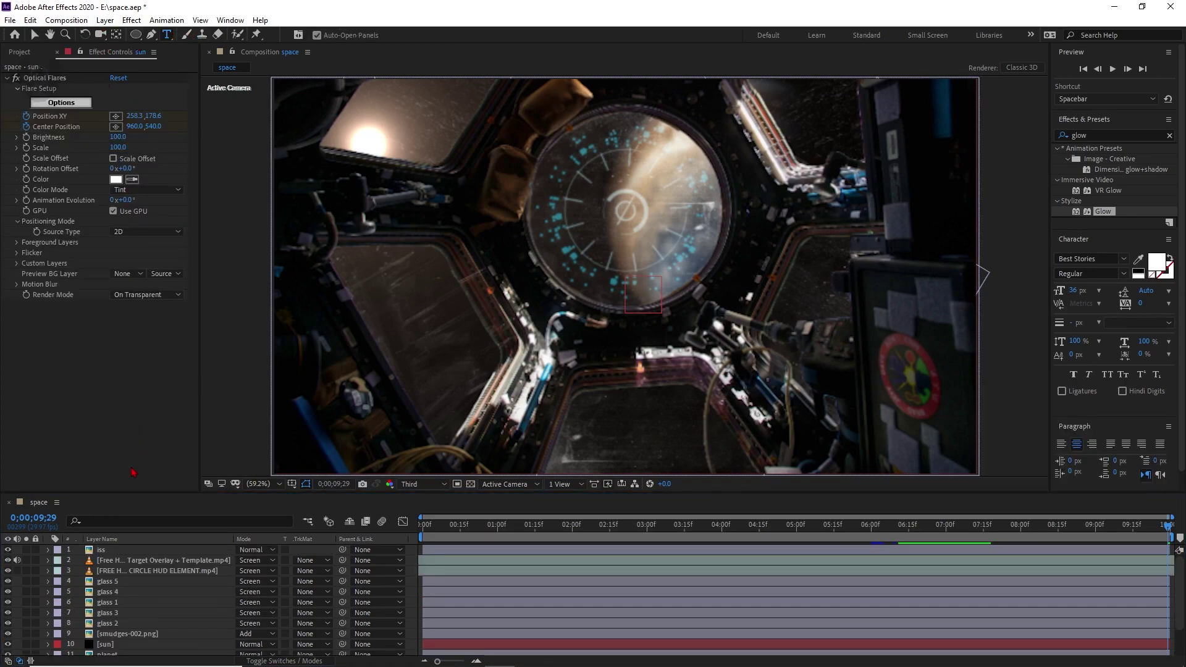
left_click(137, 549)
left_click(574, 224)
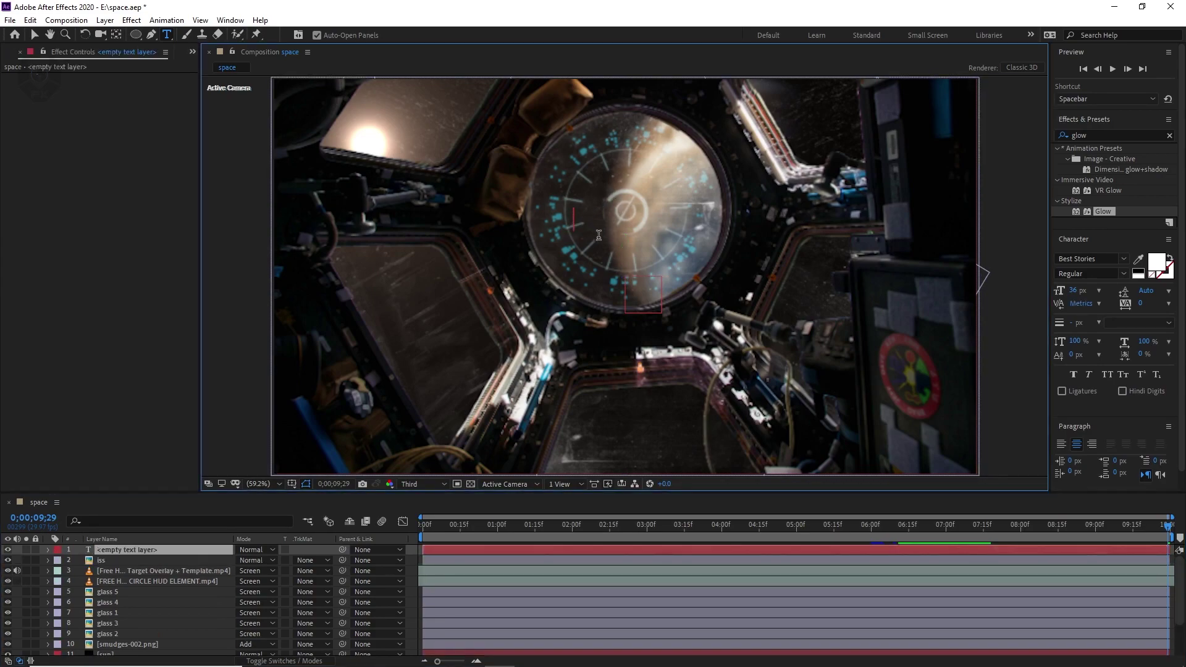
type("VFX WORLD")
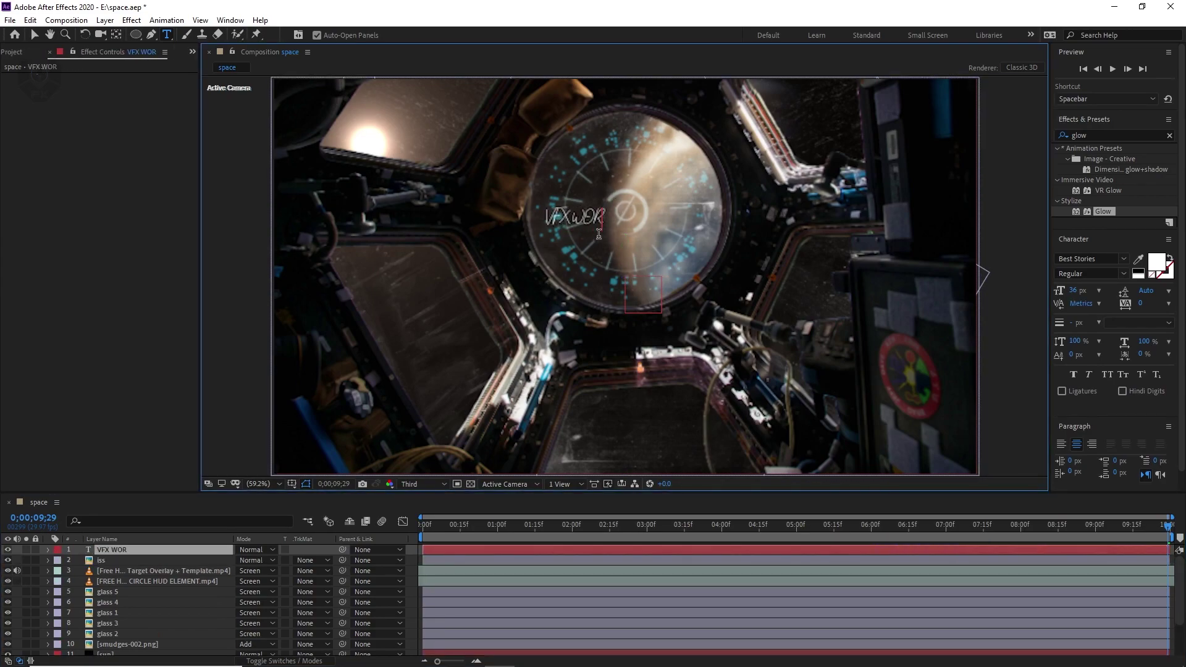
left_click(34, 34)
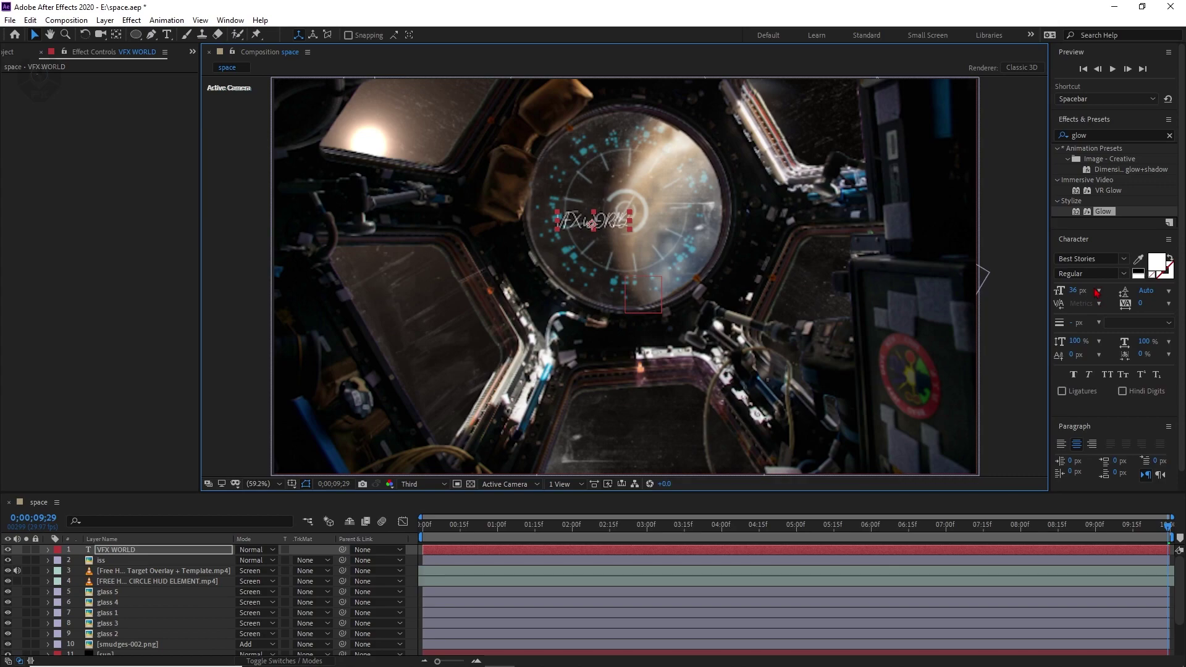
- Set the title's font to Astrolab at 114 px and reposition it across the lower part of the round window
left_click(1116, 256)
type("astr")
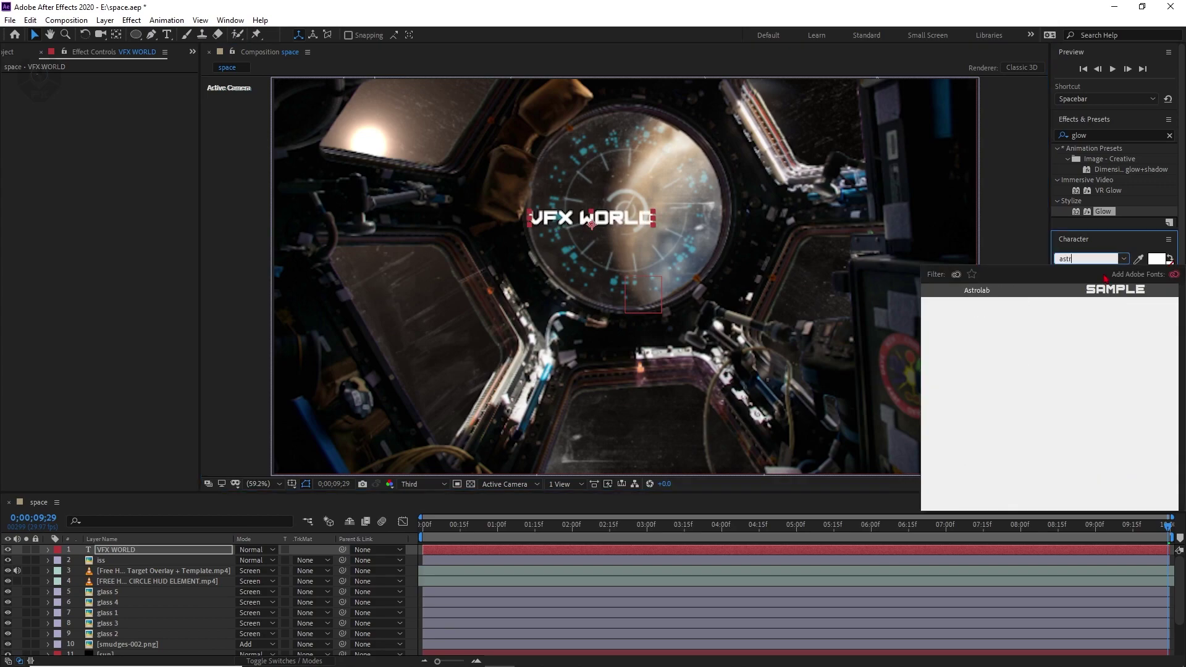
left_click(1081, 299)
left_click_drag(621, 226, 656, 268)
left_click_drag(1073, 291, 1122, 291)
left_click_drag(716, 260, 729, 282)
- Change the title's fill color to light gray B2B2B2
left_click(1157, 263)
left_click_drag(57, 334, 29, 309)
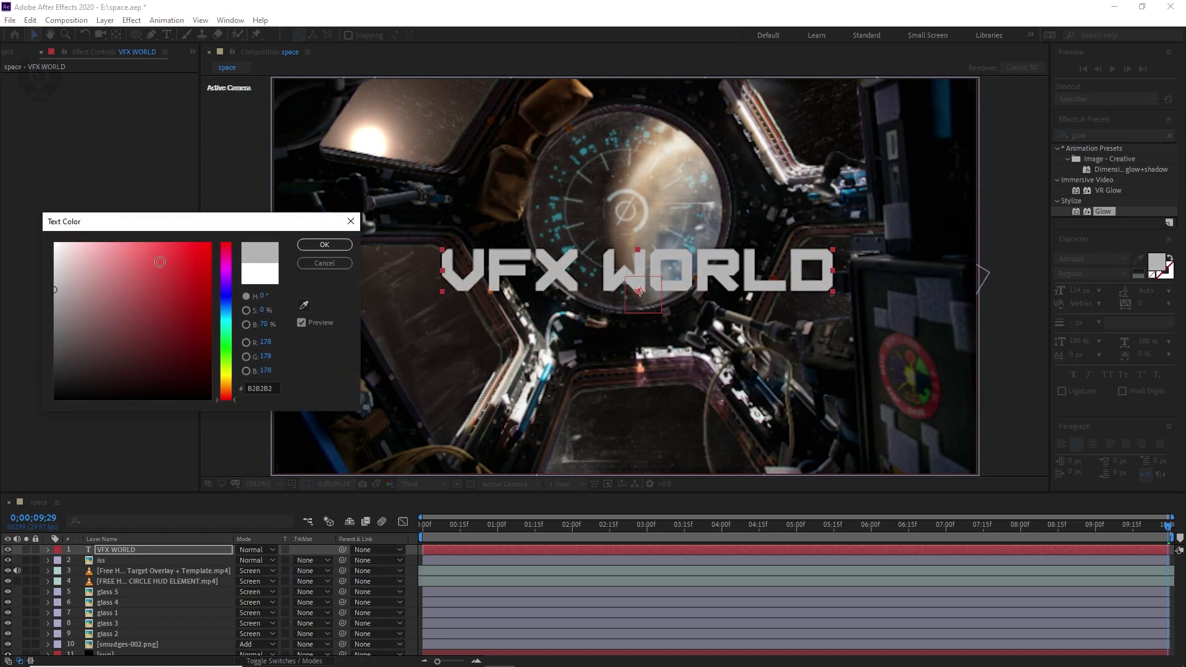
left_click(325, 245)
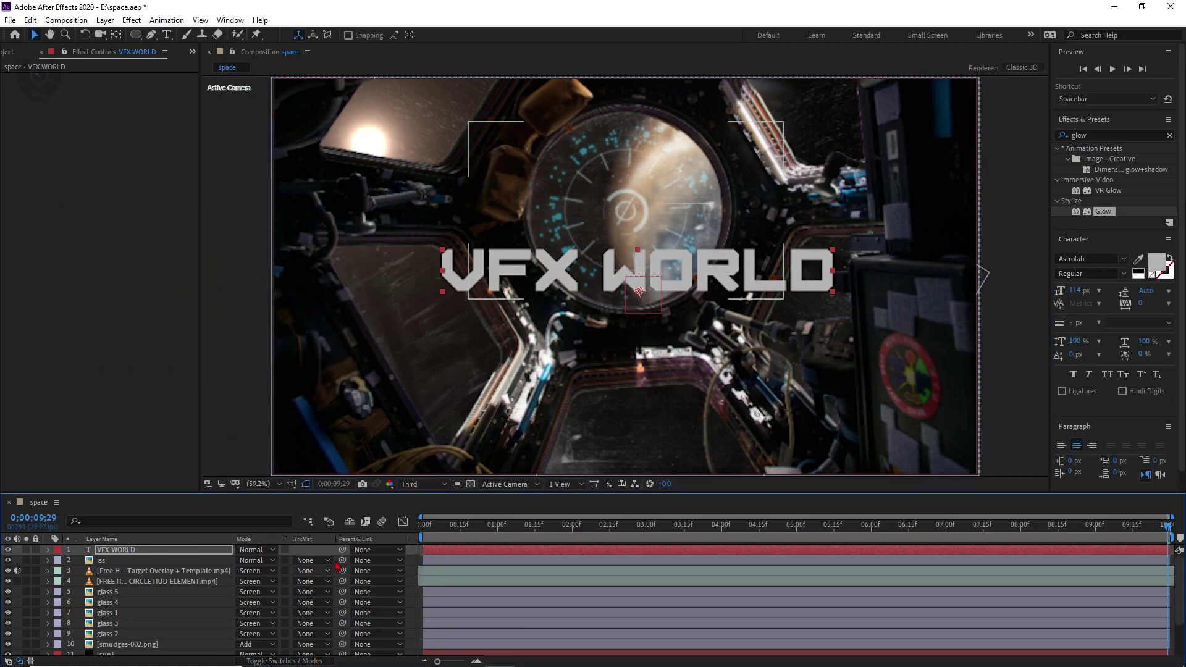
- Make the VFX WORLD layer 3D and set its Z position to -500
left_click(285, 660)
left_click(305, 549)
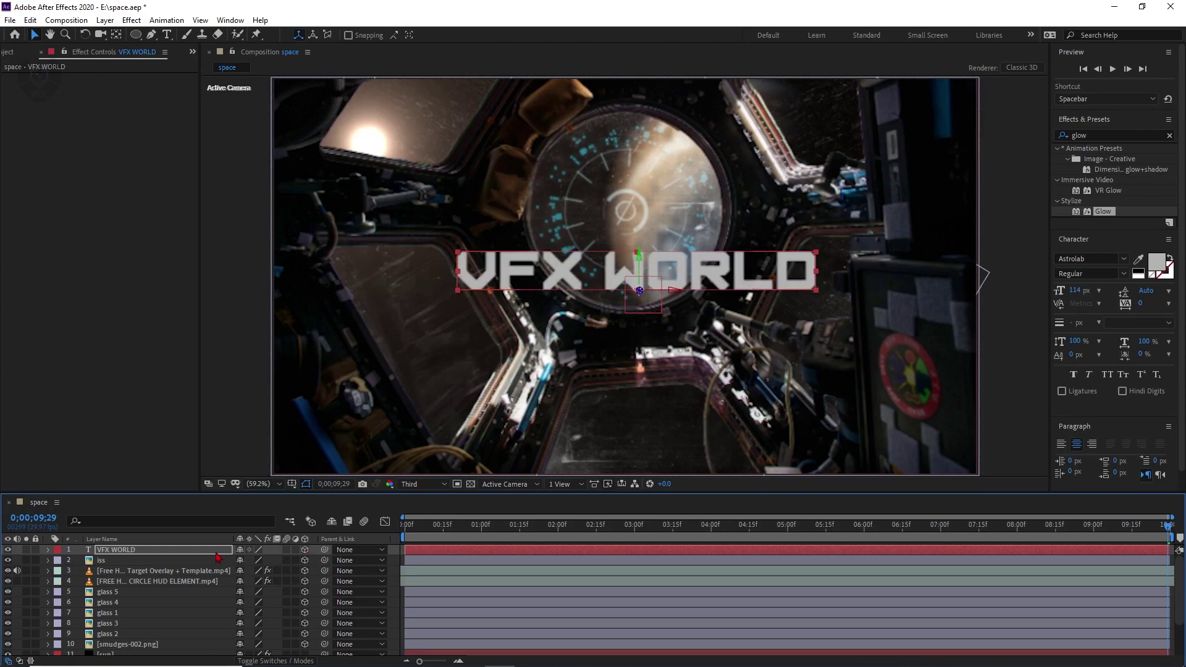
key("p")
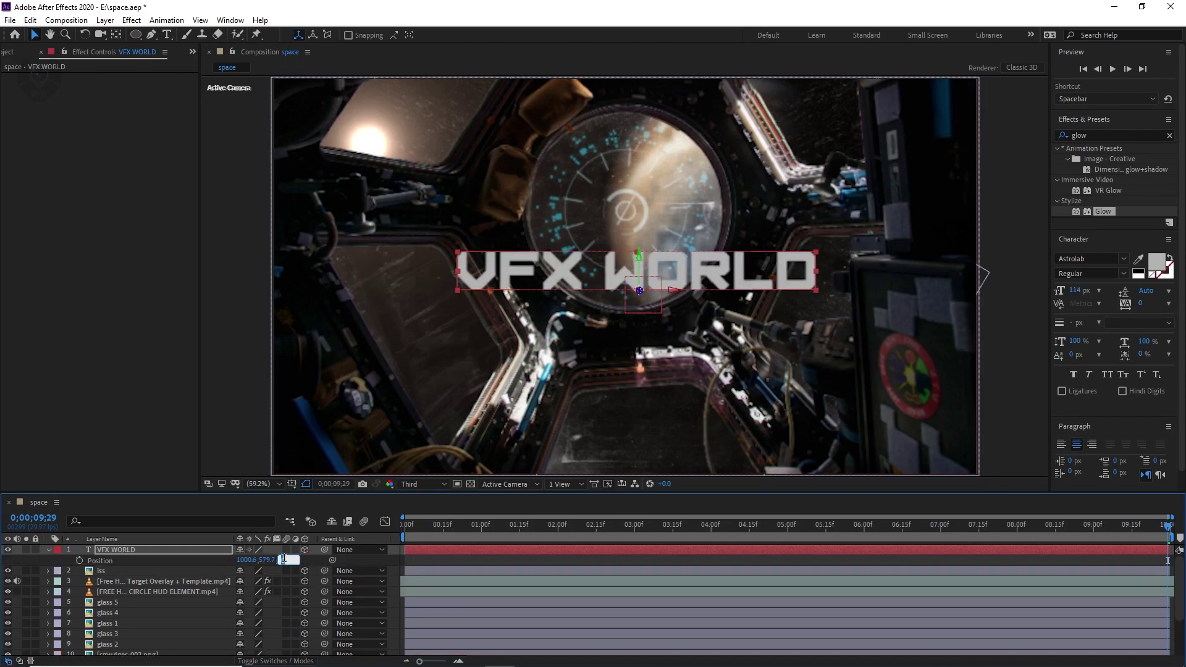
type("-300")
key("Return")
left_click(285, 559)
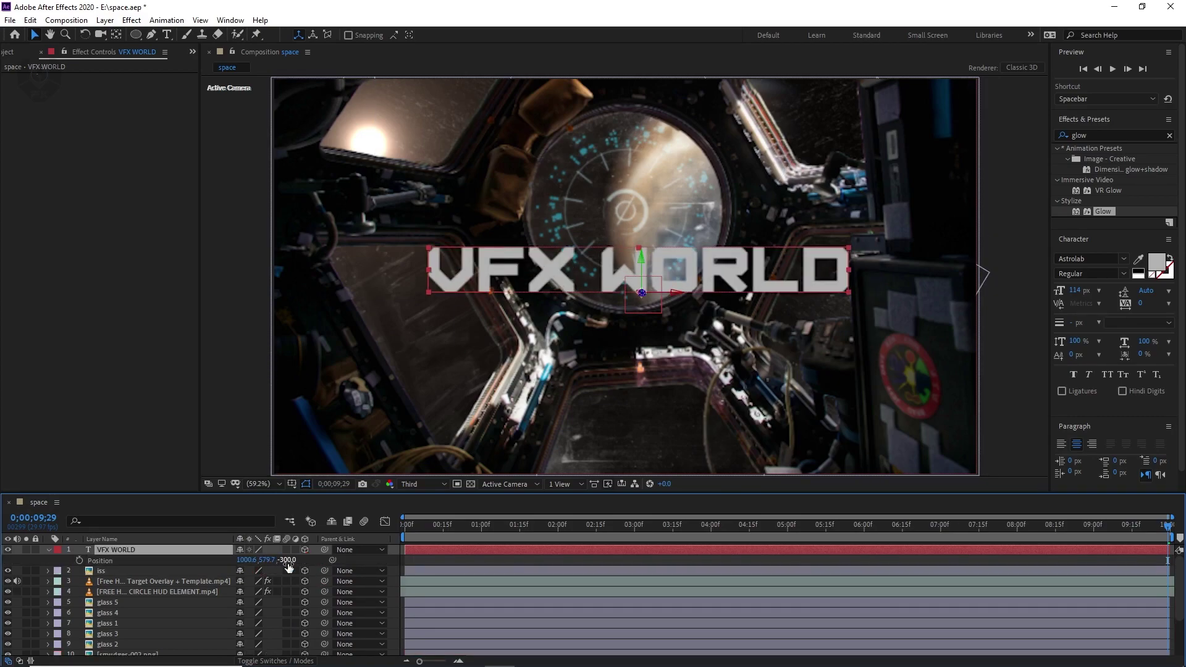
type("-500")
key("Return")
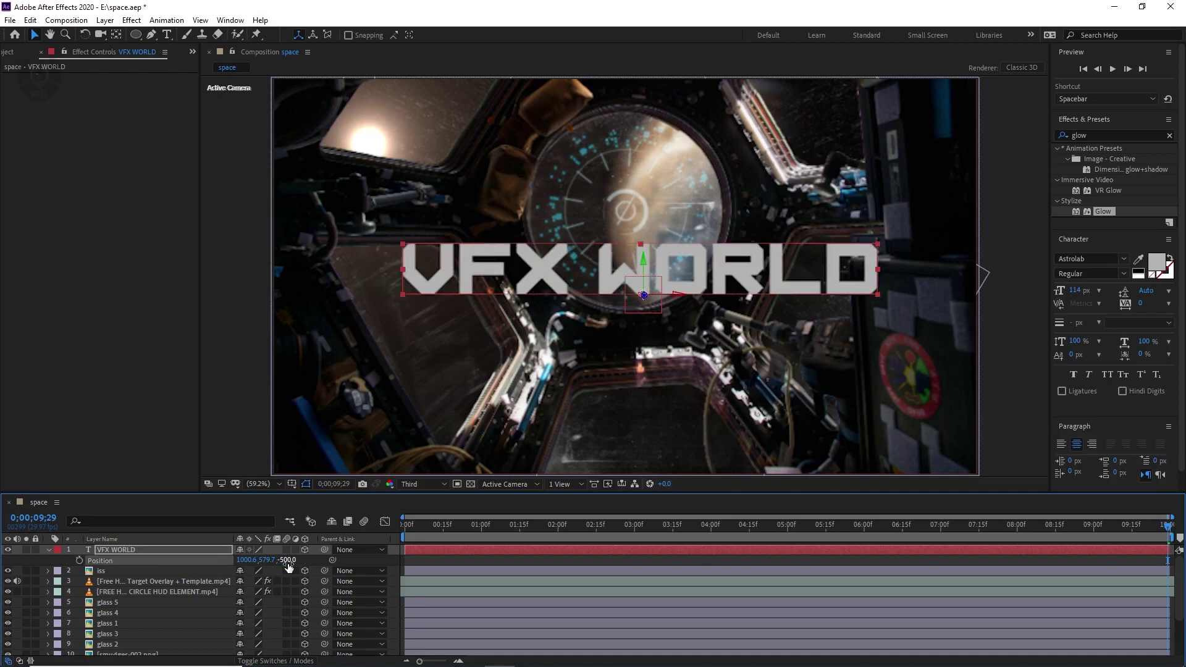
- Scale the VFX WORLD title to 74%, inspect it at 100% zoom, and fit the composition back in view
key("s")
mouse_move(258, 559)
left_mouse_down()
mouse_move(242, 560)
mouse_move(276, 560)
left_mouse_up()
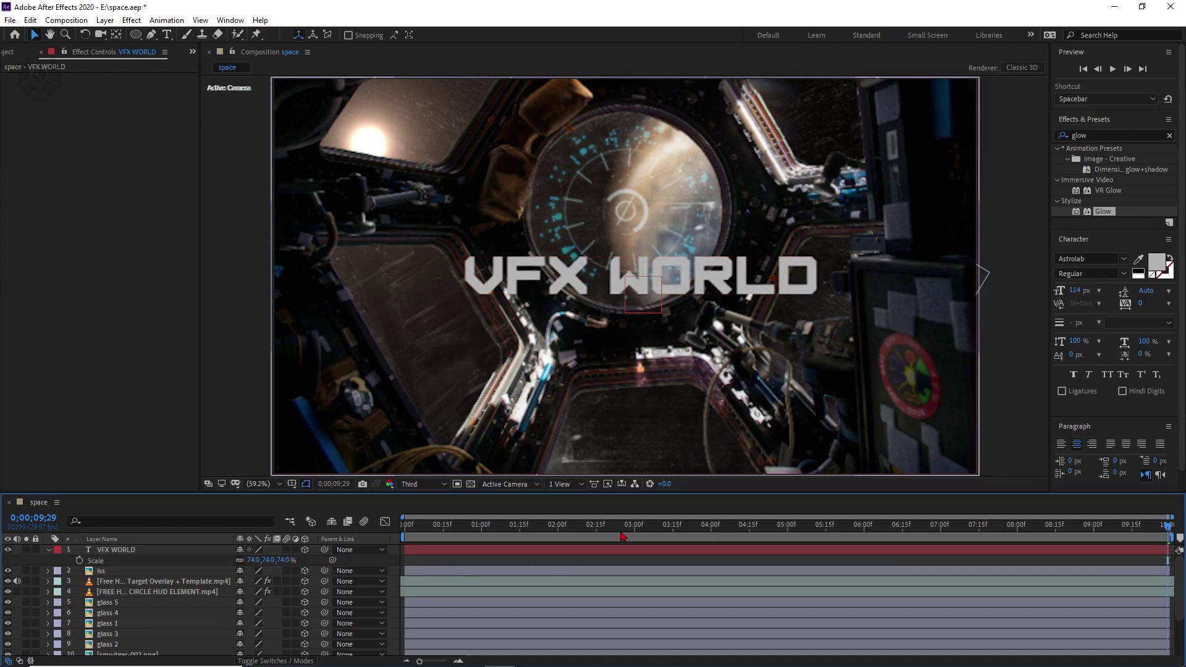
key("slash")
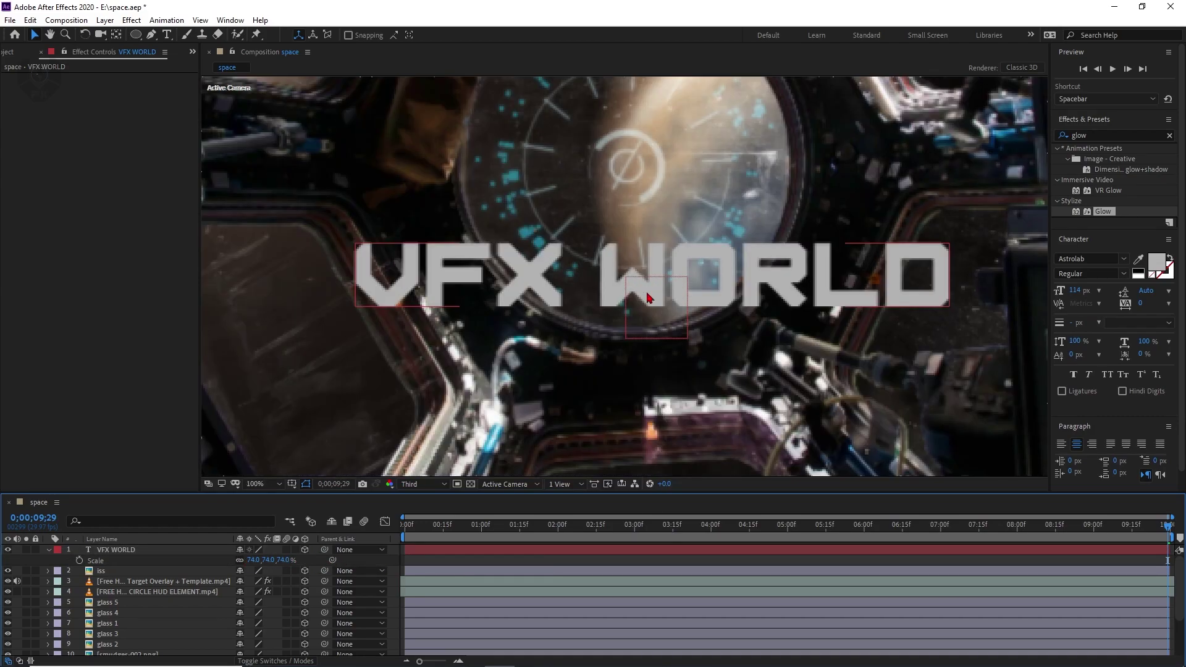
key("comma")
left_click(264, 484)
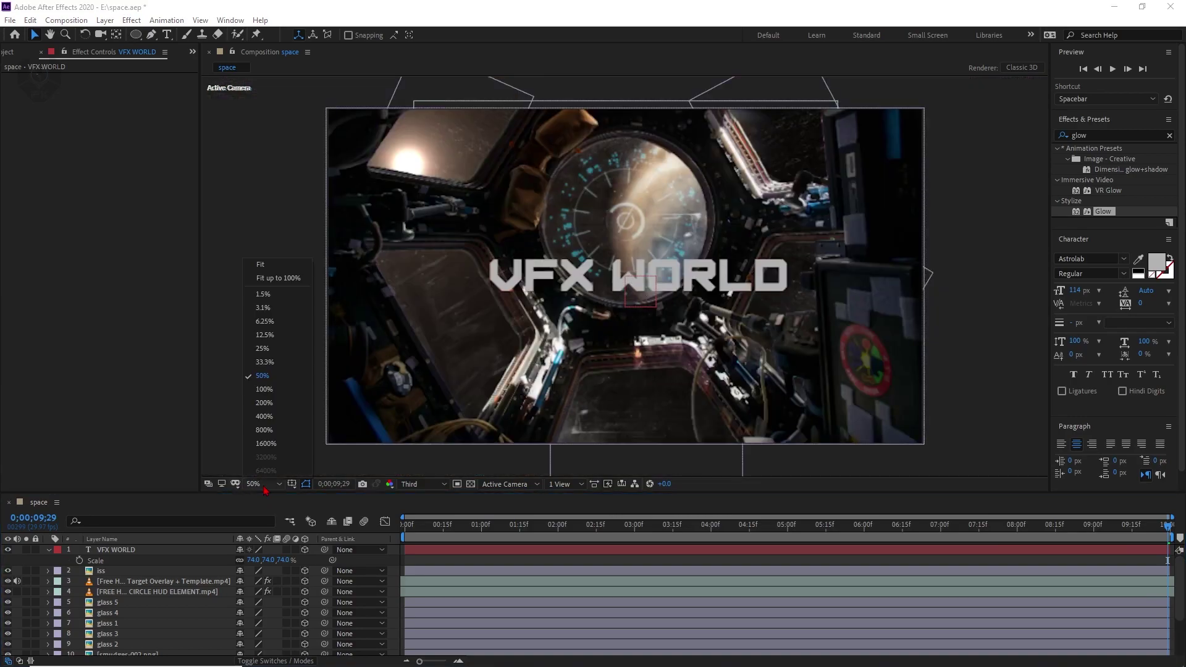
left_click(290, 266)
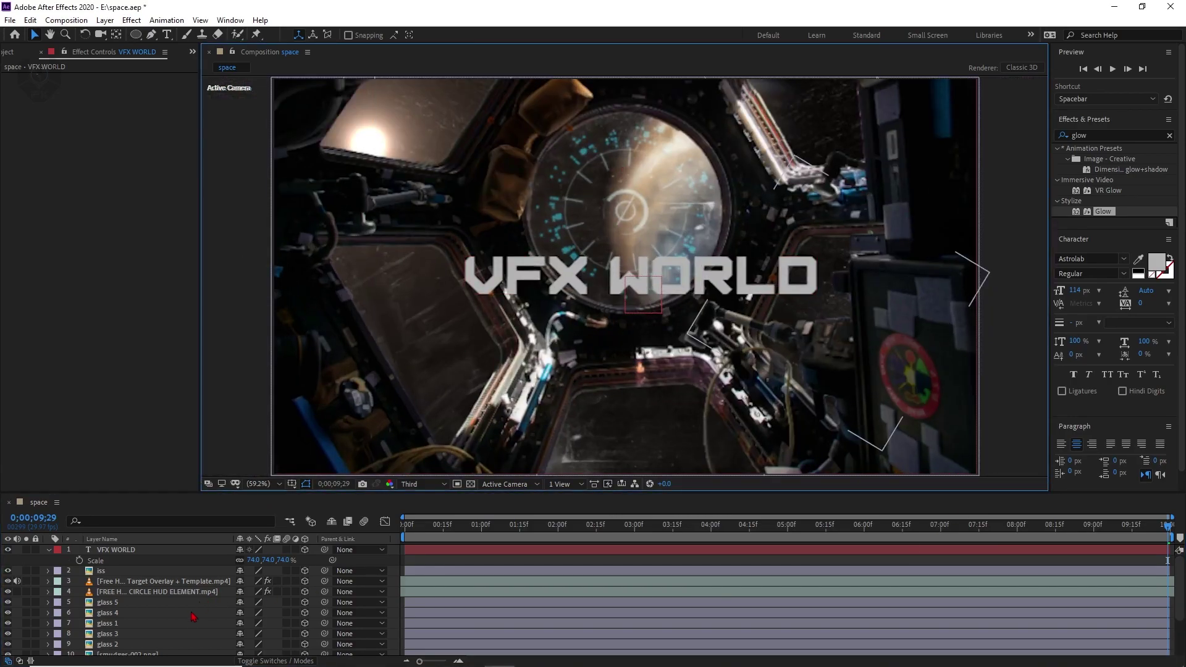
- Reveal the render cam's keyframes and move its last Focus Distance keyframe to 0;00;08;11
scroll(185, 605, "down", 3)
left_click(159, 652)
key("u")
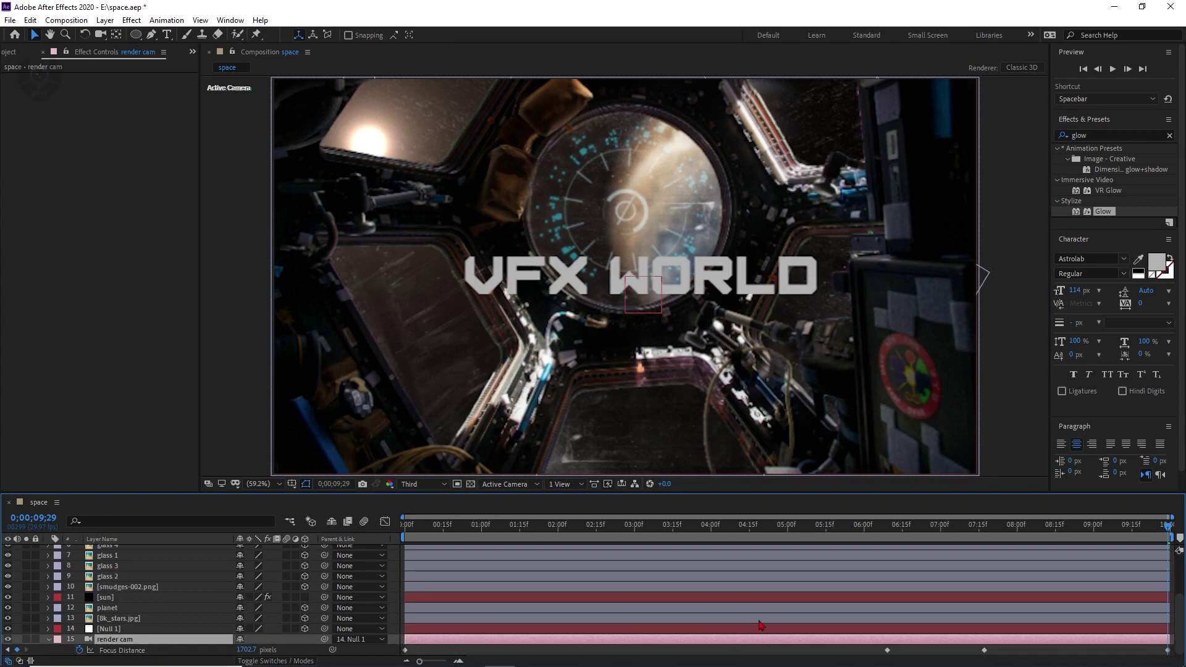
left_click_drag(1096, 533, 1046, 547)
left_click_drag(1167, 650, 1048, 665)
- Set the preview resolution to Full and the render cam's Focus Distance to 1749.7 pixels at 0;00;08;11
left_click(424, 485)
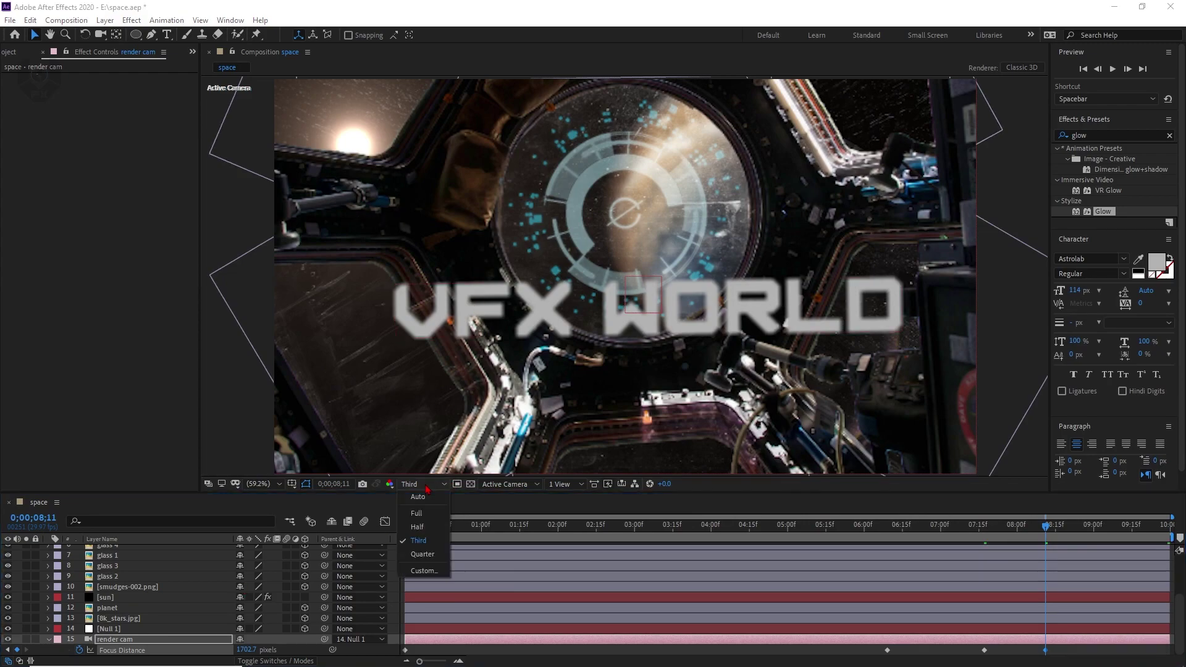
left_click(413, 510)
left_click_drag(247, 650, 268, 649)
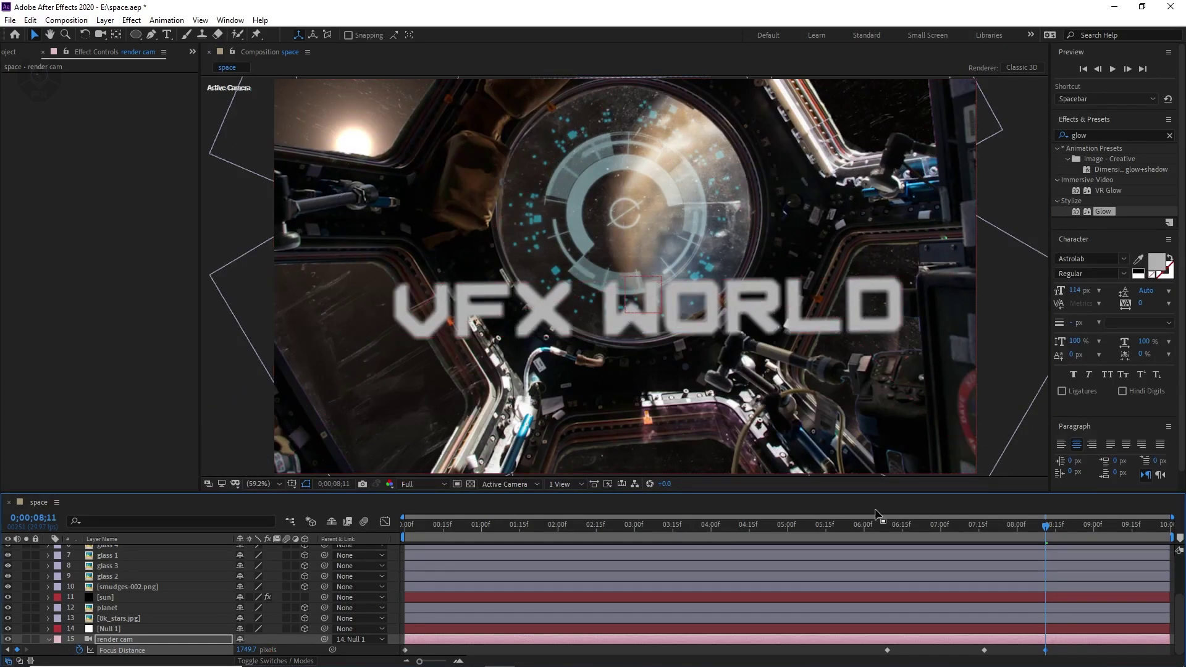
- At 0;00;08;27, set the render cam's focus distance to the VFX WORLD layer and inspect the title's sharpness up close
left_click_drag(1049, 535, 1087, 531)
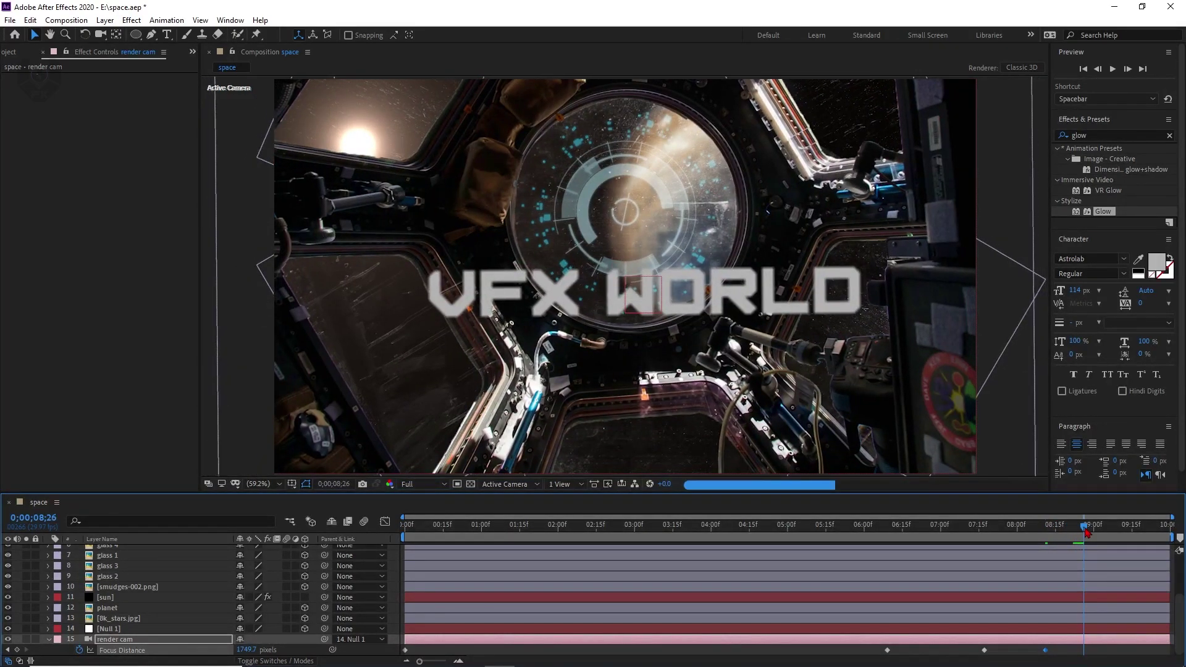
left_click(136, 641)
scroll(130, 593, "up", 3)
left_click(126, 555)
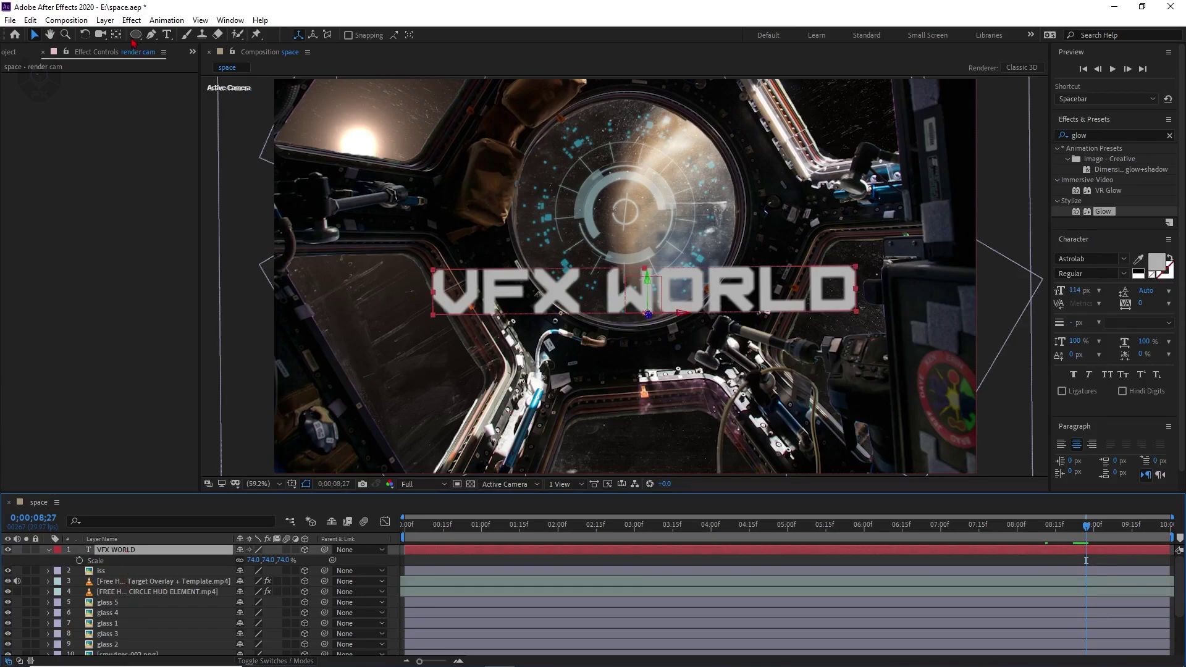
left_click(105, 20)
mouse_move(179, 401)
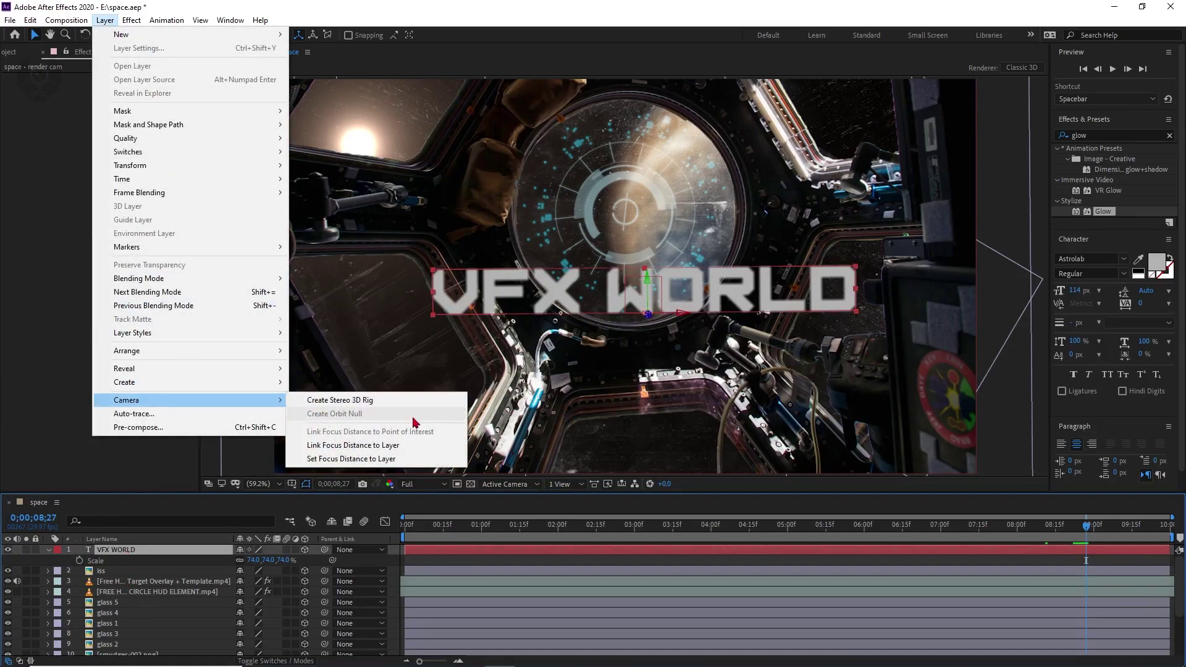
left_click(356, 460)
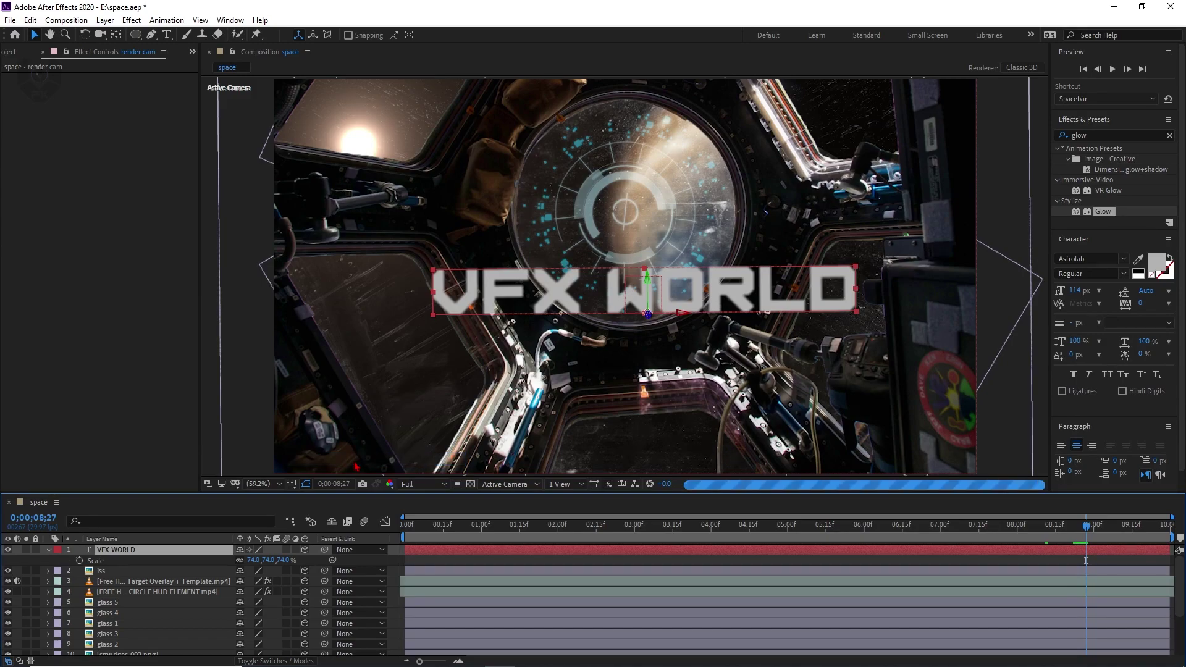
scroll(641, 302, "up", 4)
scroll(641, 302, "down", 3)
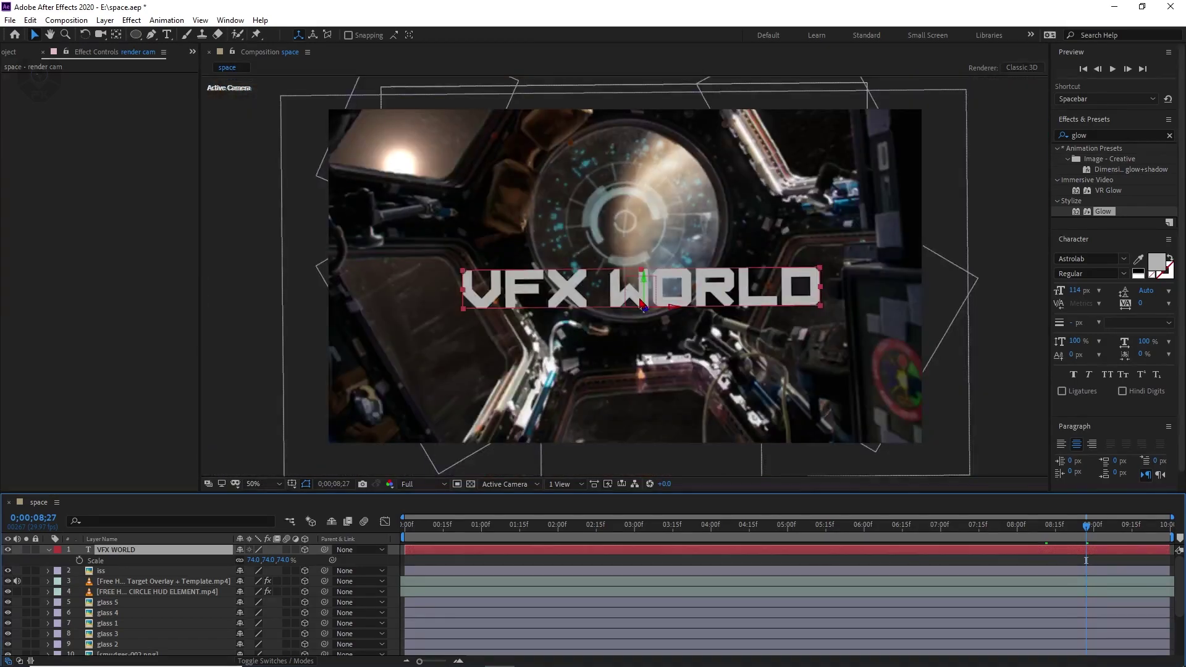
scroll(690, 334, "up", 2)
scroll(194, 653, "down", 3)
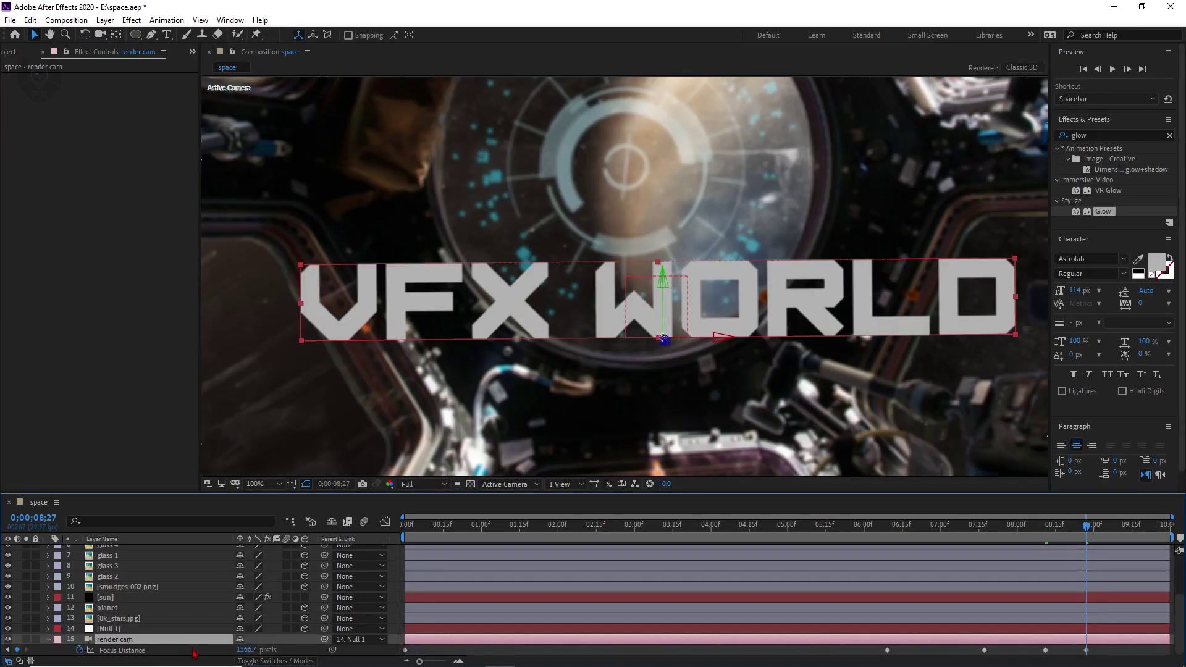
- Keyframe the render cam's Focus Distance at 1474.0 pixels at 0;00;09;29
left_click(252, 650)
key("Return")
scroll(799, 270, "down", 2)
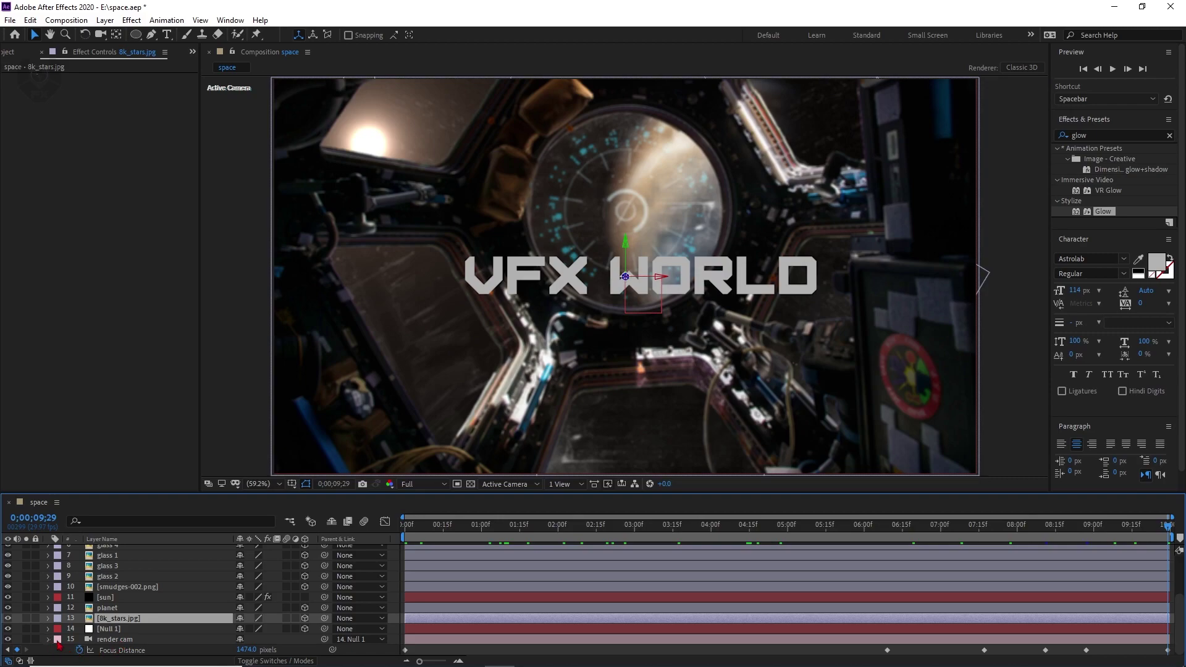
key("s")
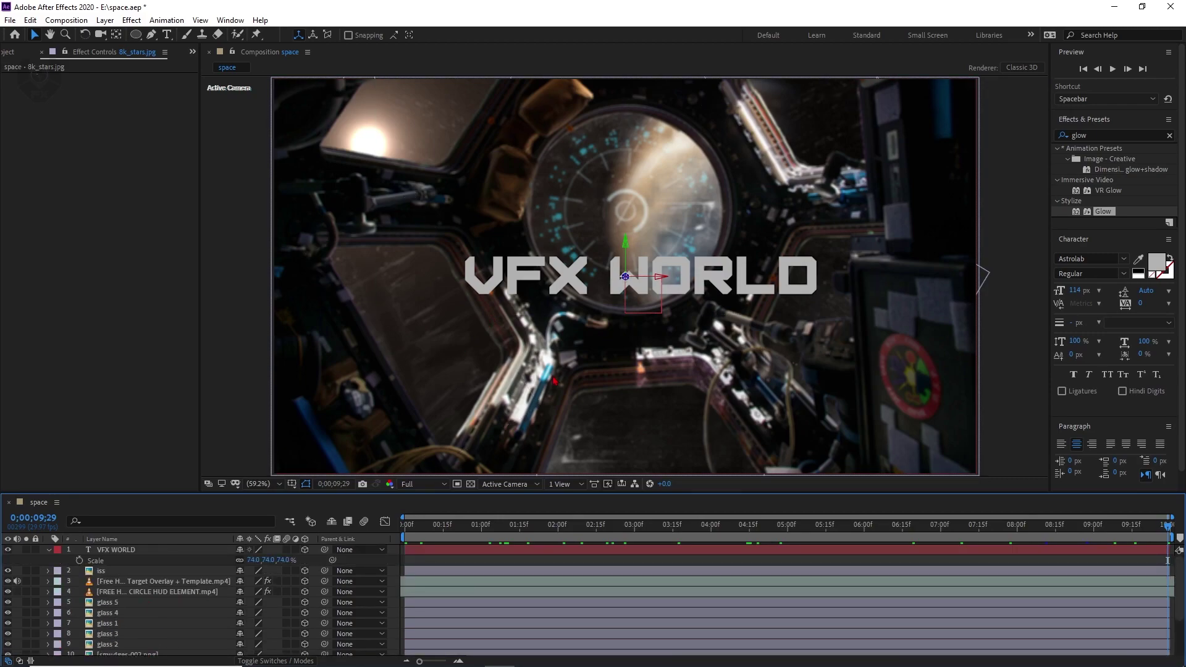
- Apply a Curves effect to the iss layer and pull the middle of its RGB curve down to darken the interior
left_click(110, 571)
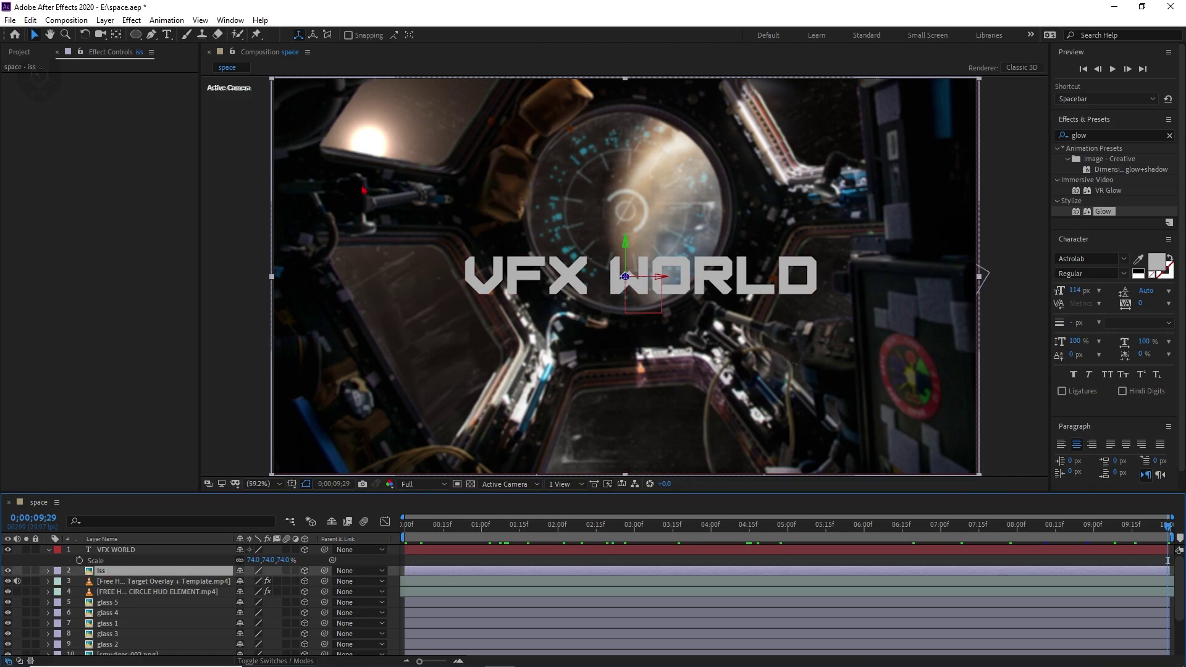
right_click(99, 165)
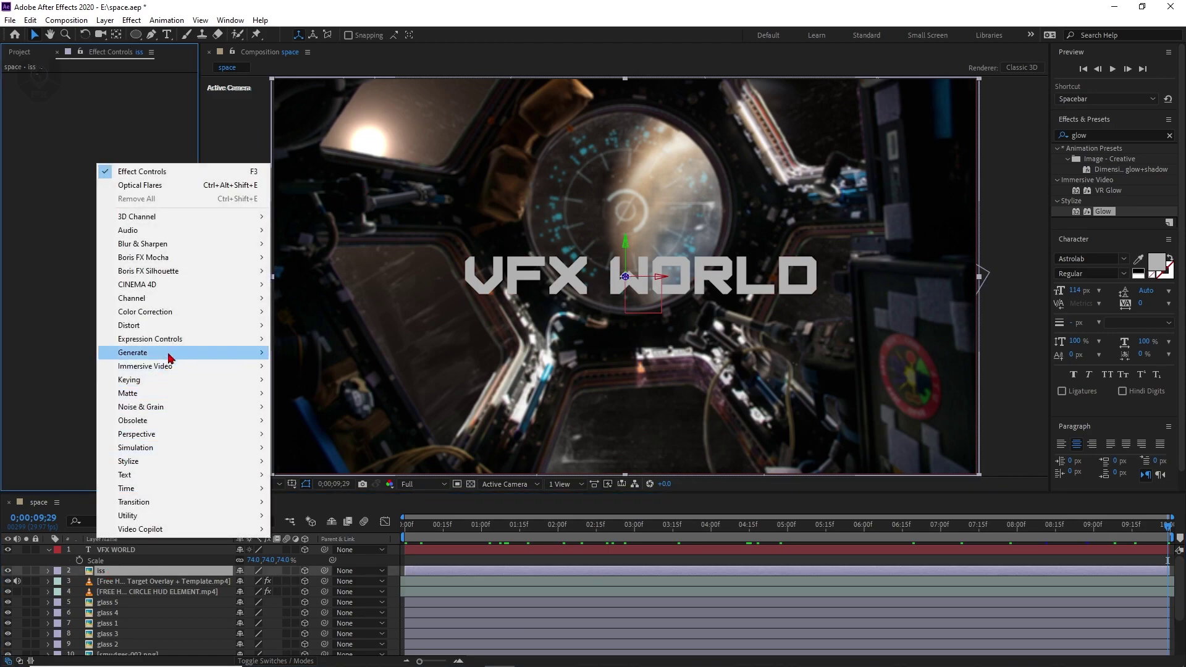
mouse_move(186, 312)
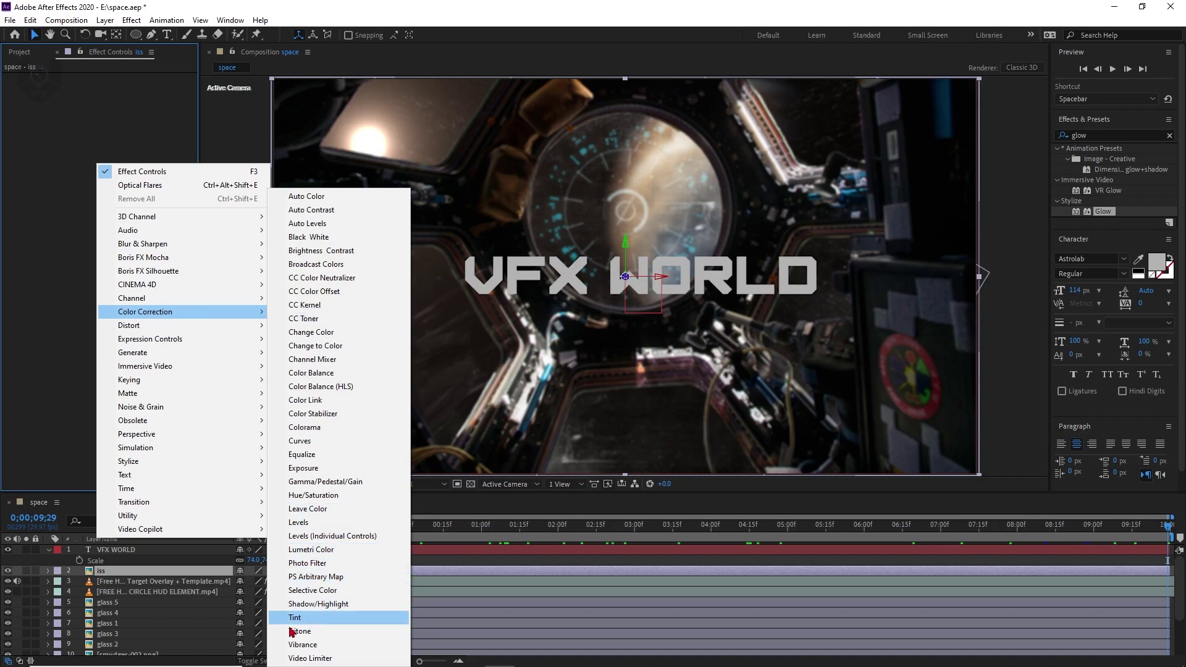
left_click(300, 441)
left_click(109, 218)
left_click_drag(108, 217, 113, 224)
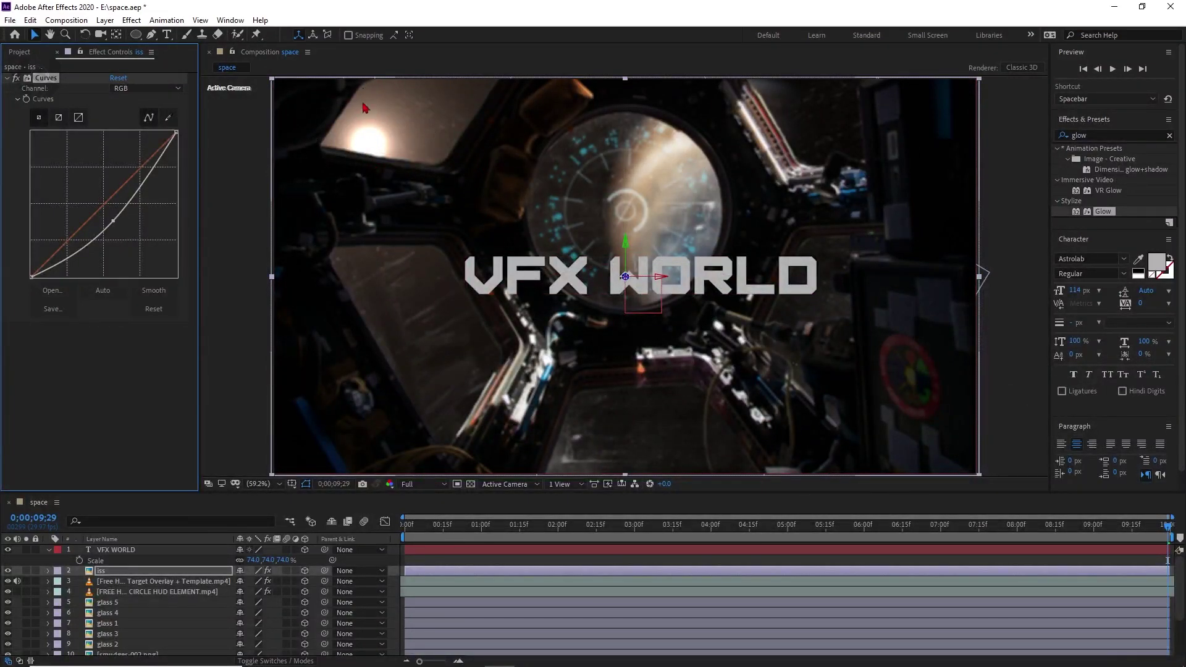
- Collapse the Curves effect and the VFX WORLD layer's properties, and bring up the project's footage list
left_click(72, 372)
left_click(10, 79)
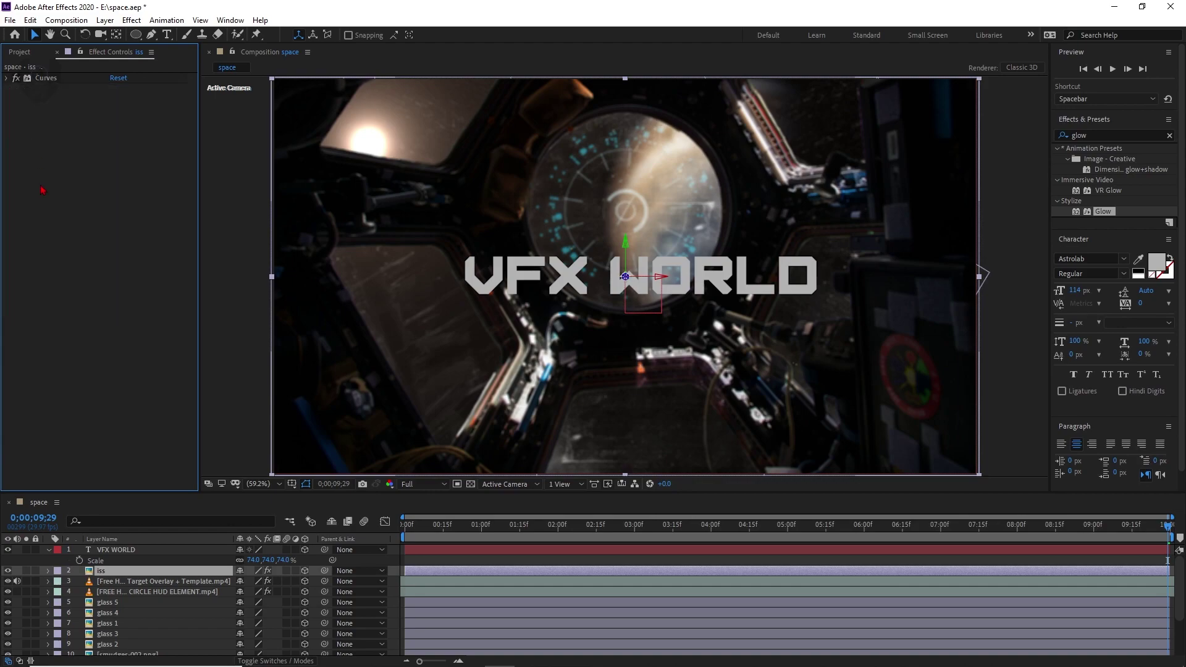
left_click(49, 550)
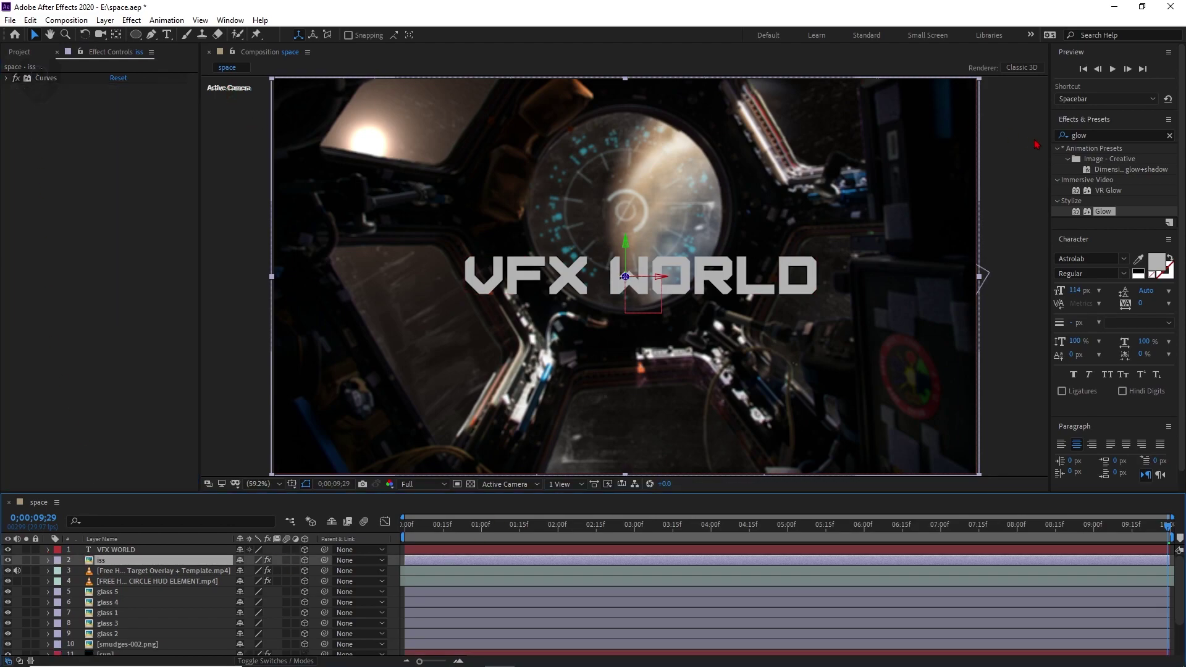
left_click(29, 54)
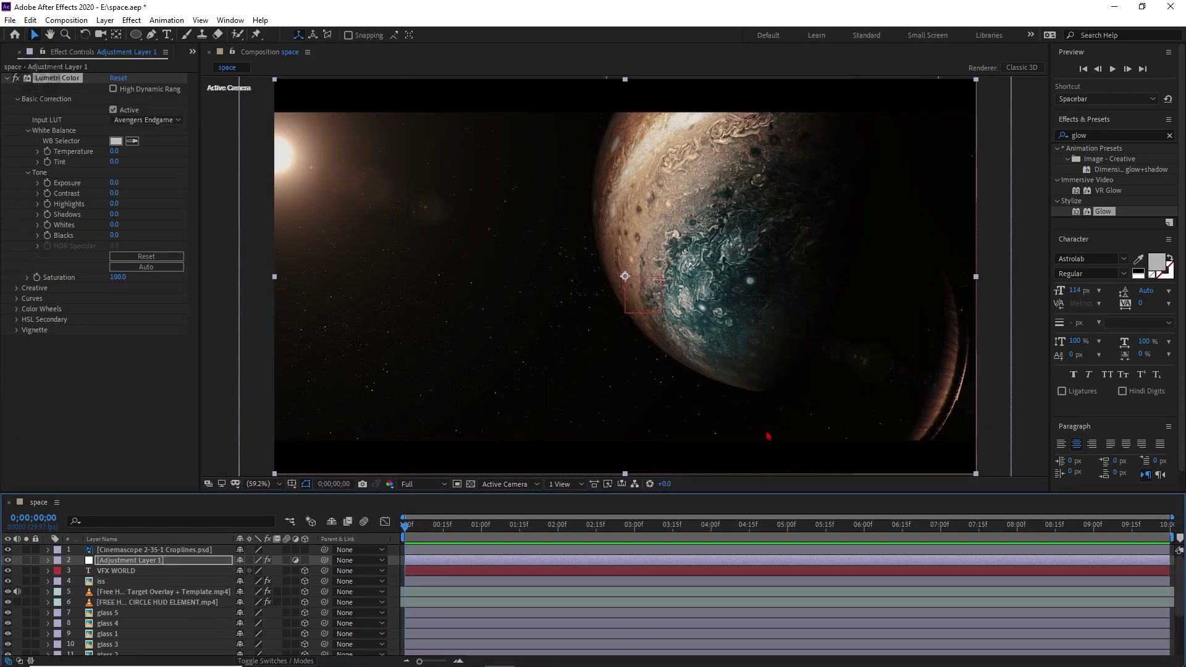
- Scrub through the opening of the graded, letterboxed composition and return to its first frame
left_click_drag(542, 533, 443, 566)
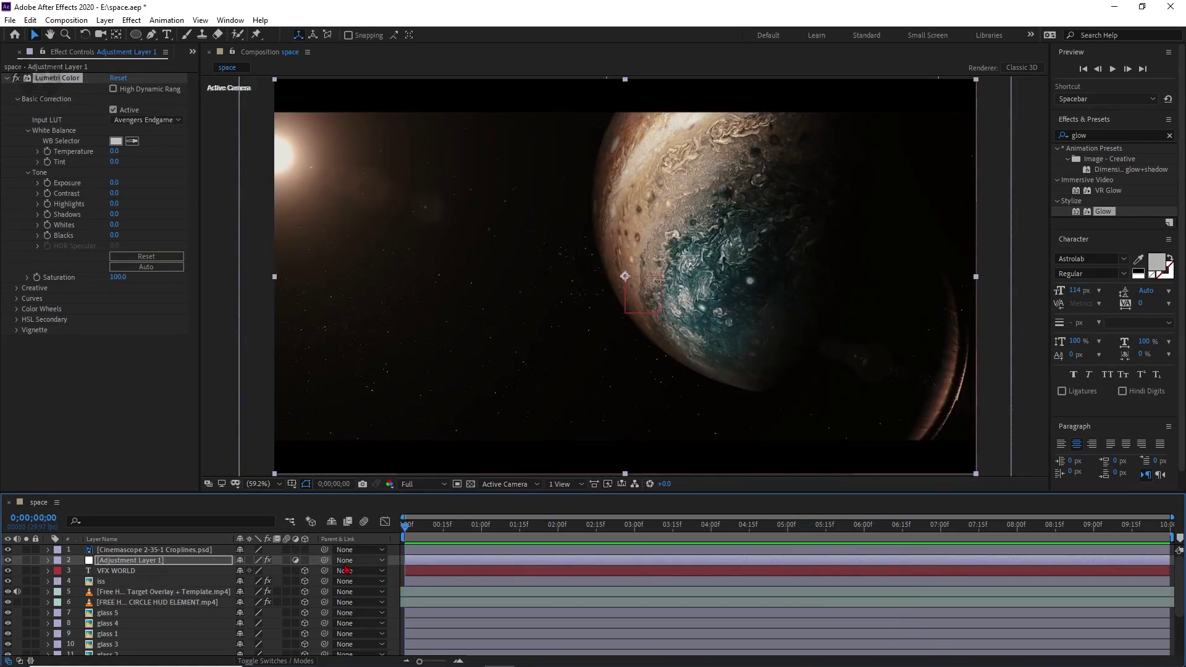